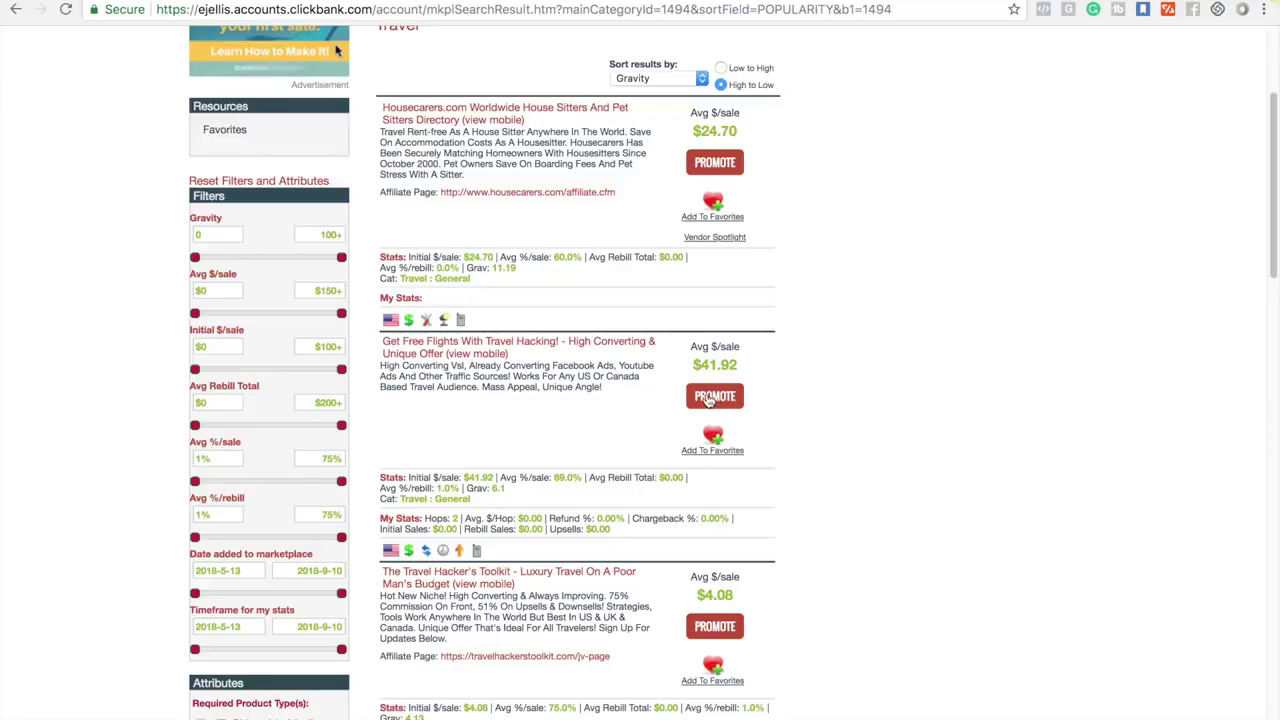
Step: Generate the affiliate HopLink for the Get Free Flights With Travel Hacking offer and select the encrypted link
click(716, 398)
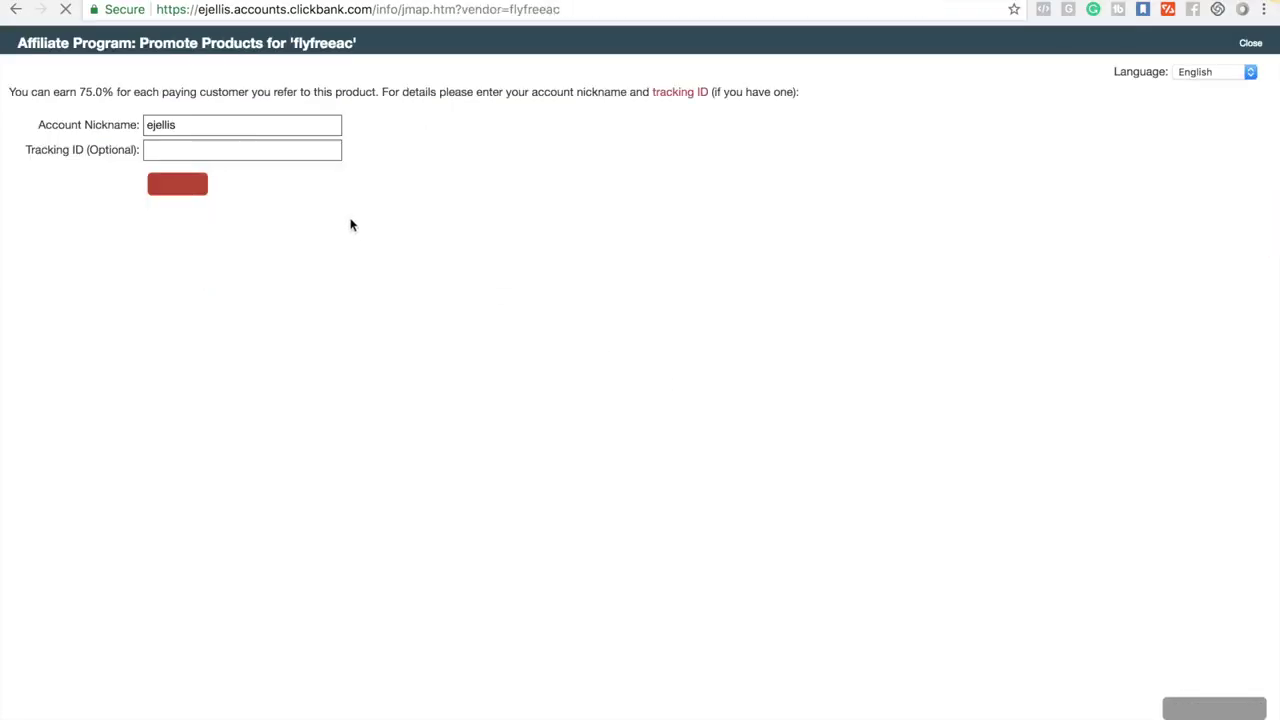
drag(77, 88, 340, 103)
click(265, 219)
click(172, 186)
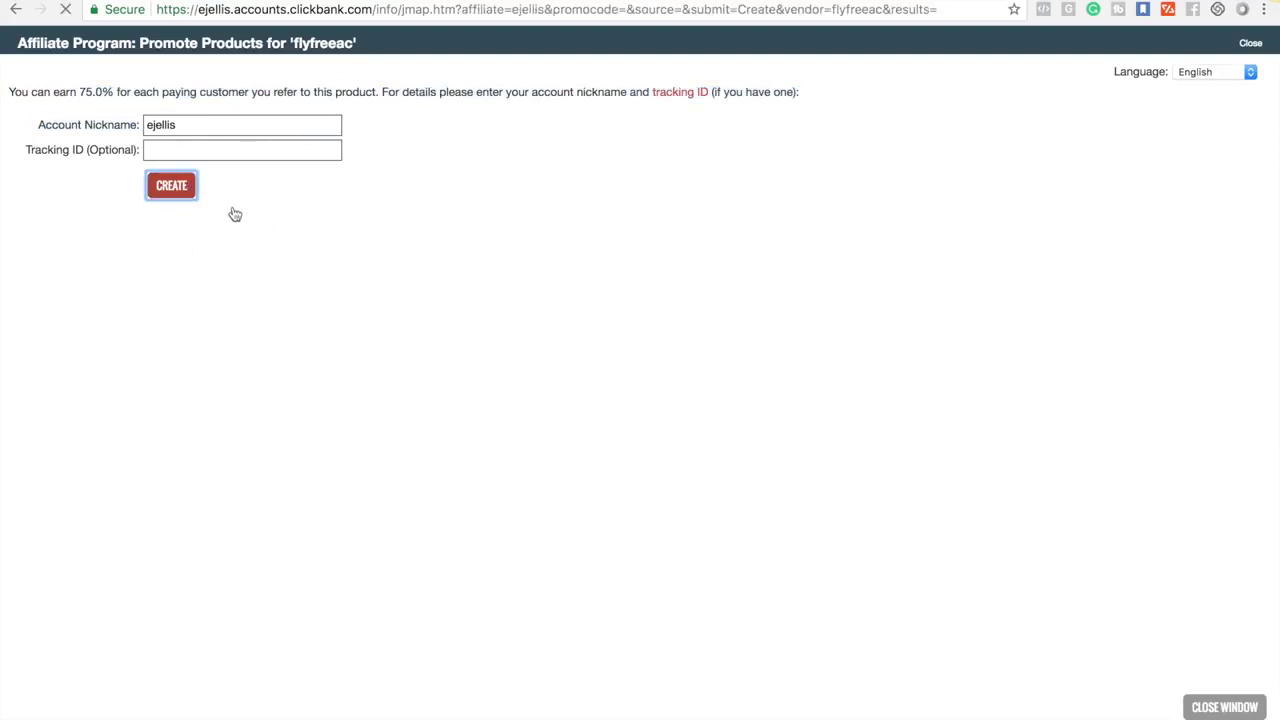
click(335, 127)
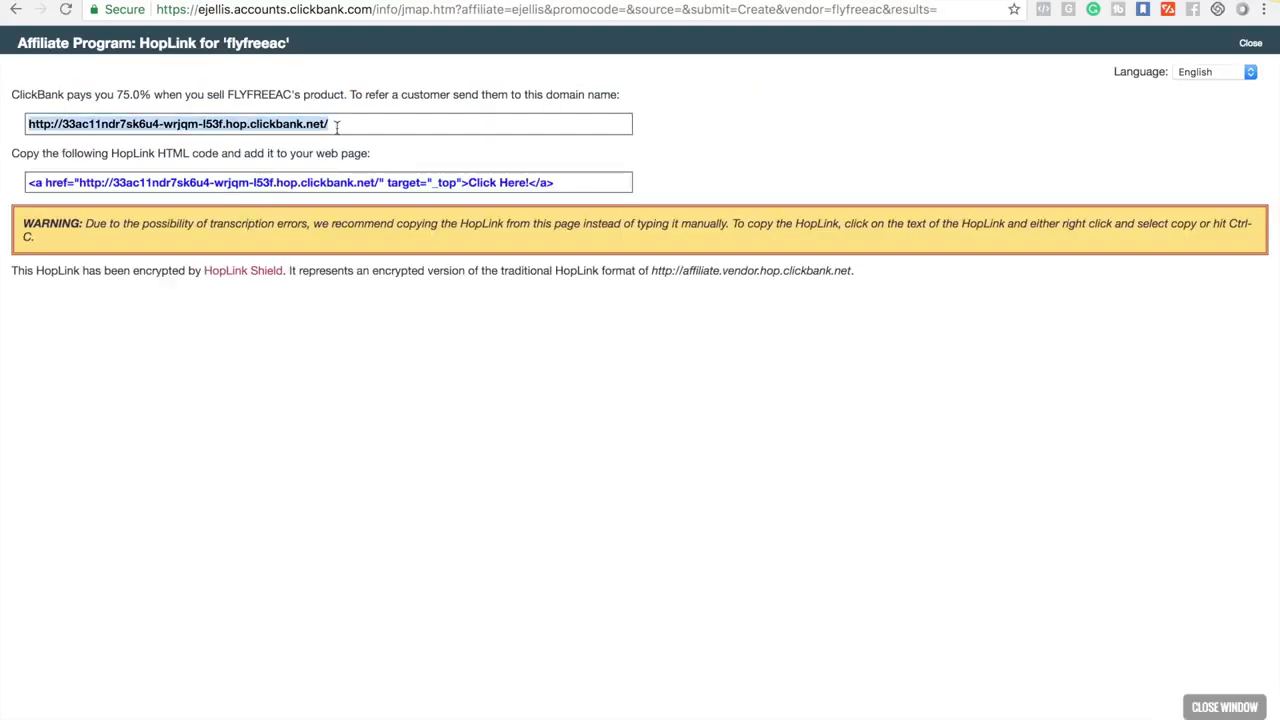
Step: Switch to ClickFunnels to look over the Home step of the SecuredConsumer funnel, and close the HopLink page
click(1050, 2)
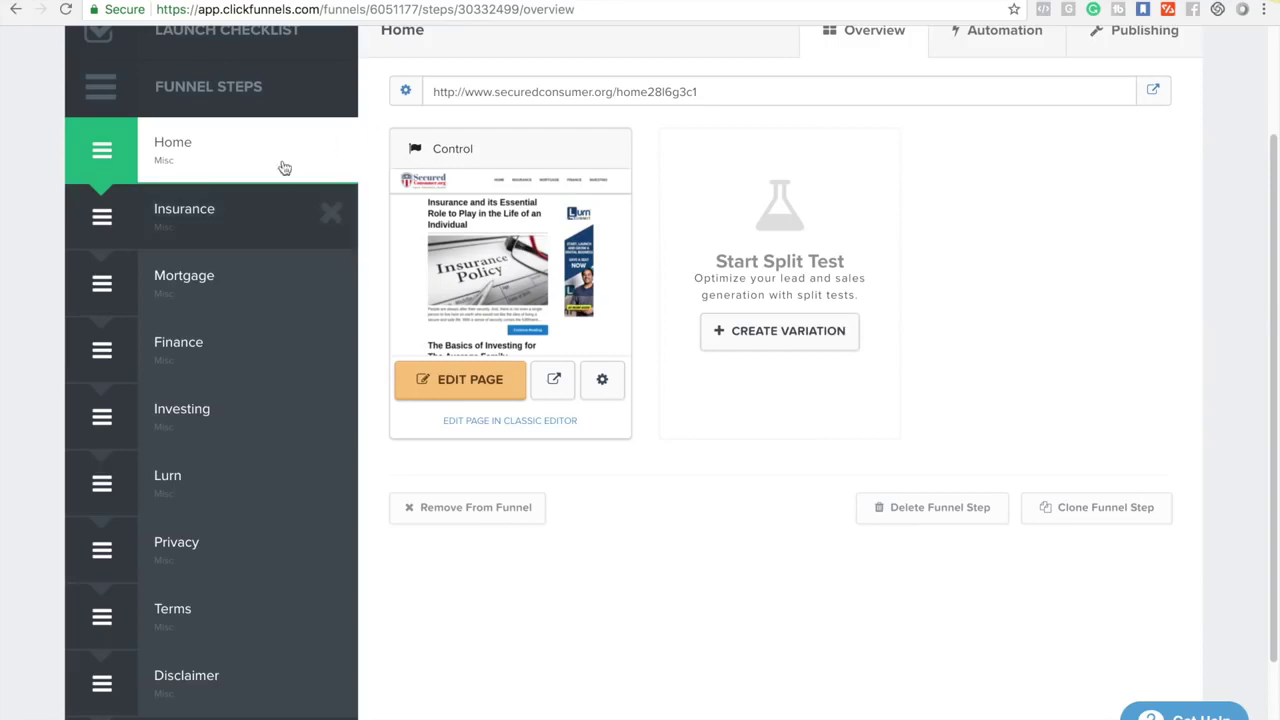
scroll(600, 160, up, 3)
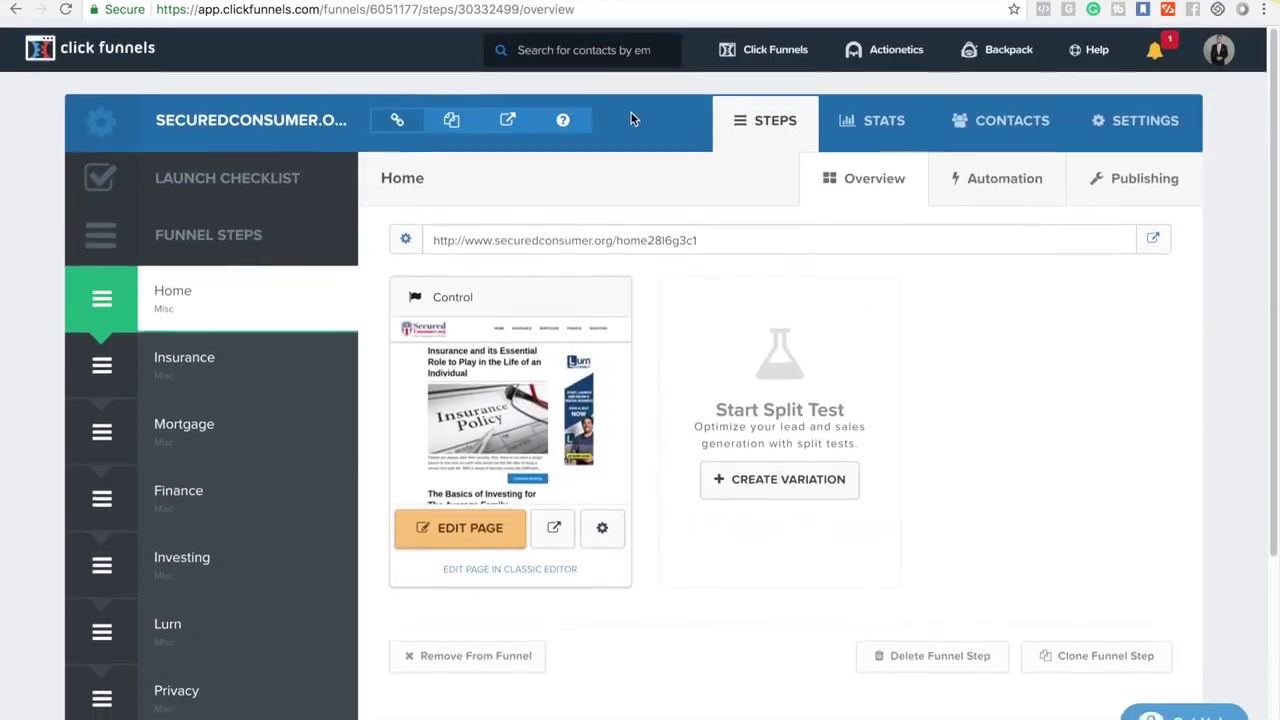
mouse_move(755, 72)
scroll(755, 72, down, 1)
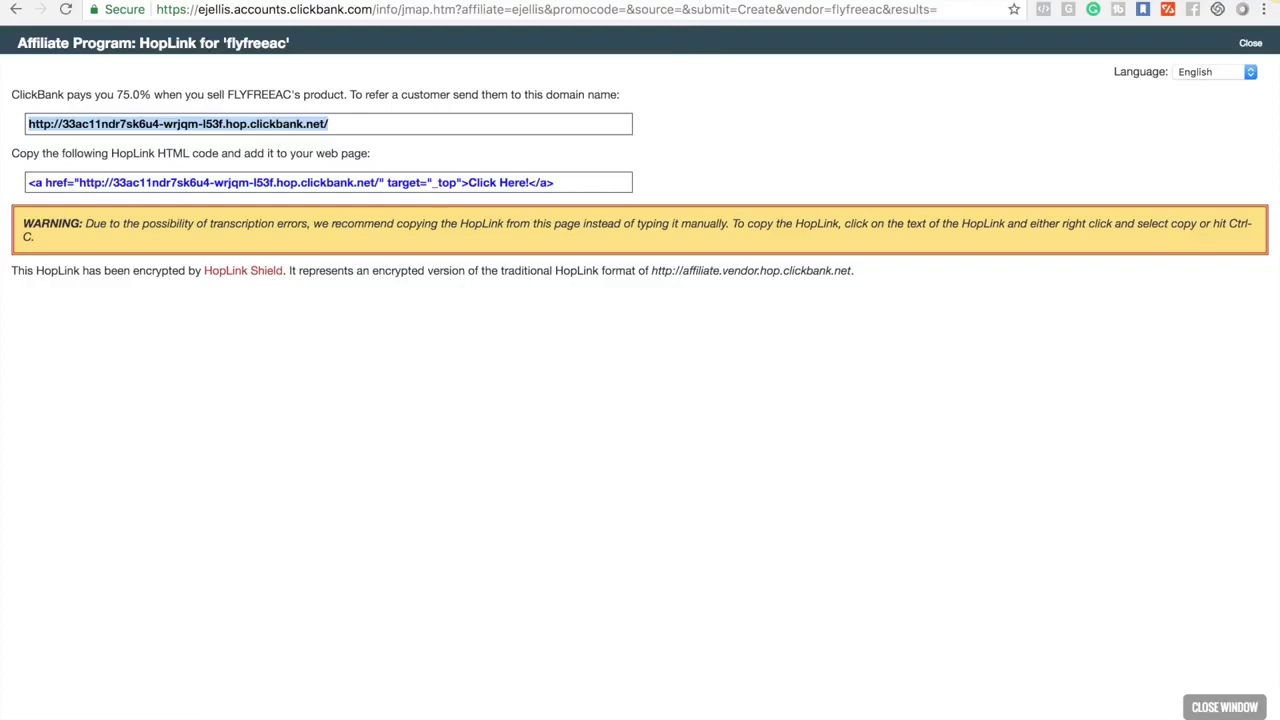
key(ctrl+w)
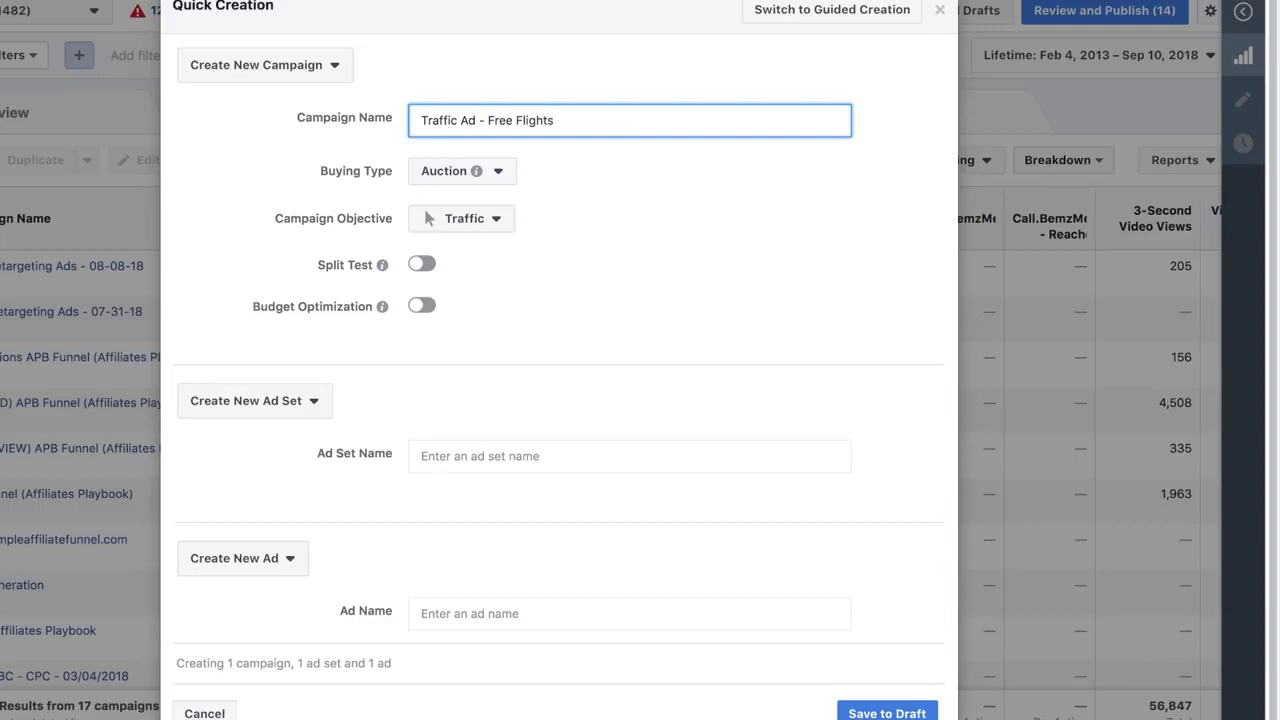
Step: Save the new campaign "Traffic Ad - Free Flights" to draft with the Traffic objective and Auction buying type
scroll(449, 374, down, 1)
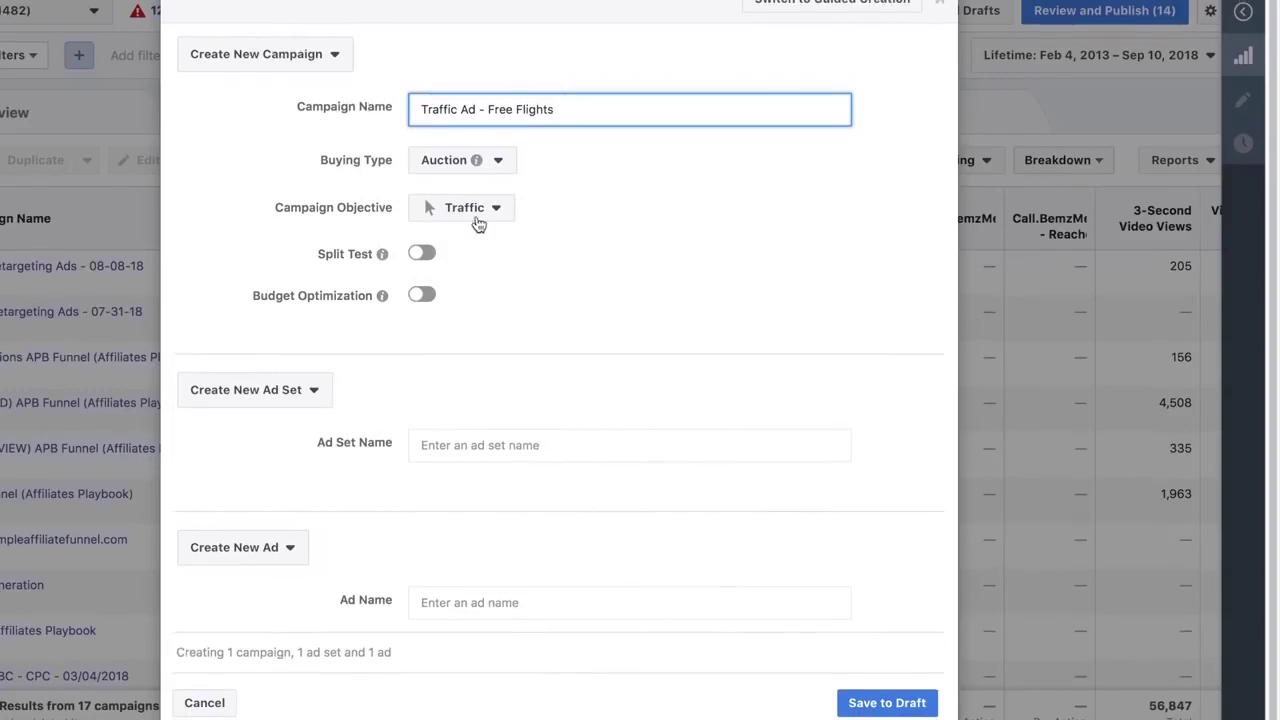
click(267, 218)
drag(270, 208, 426, 212)
click(550, 325)
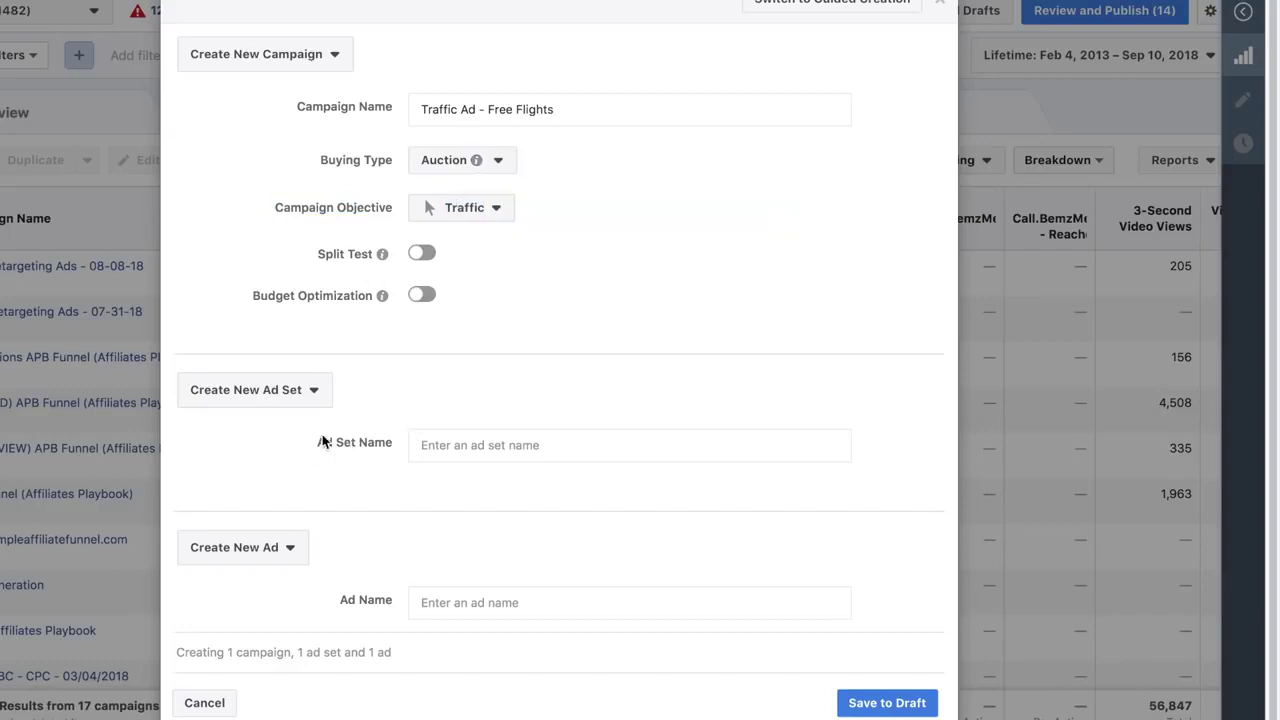
click(889, 710)
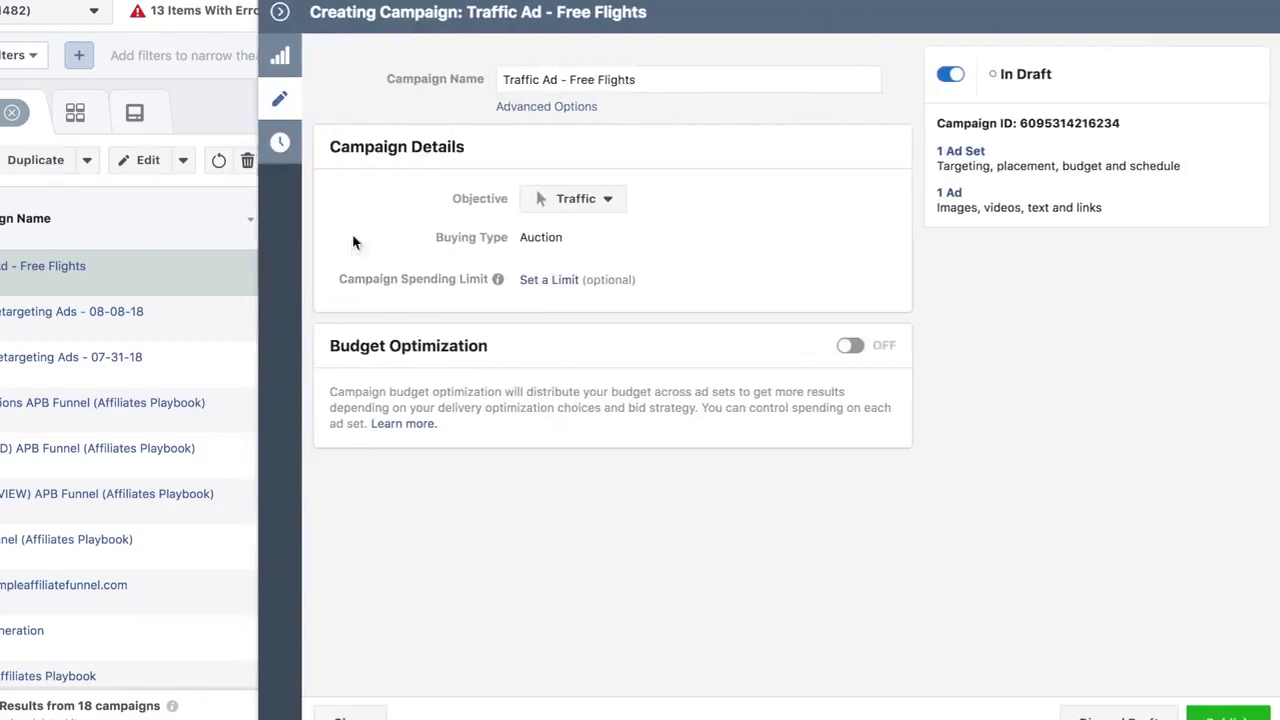
Step: Close the campaign editor and open the untitled ad set of the Free Flights campaign for editing
mouse_move(507, 279)
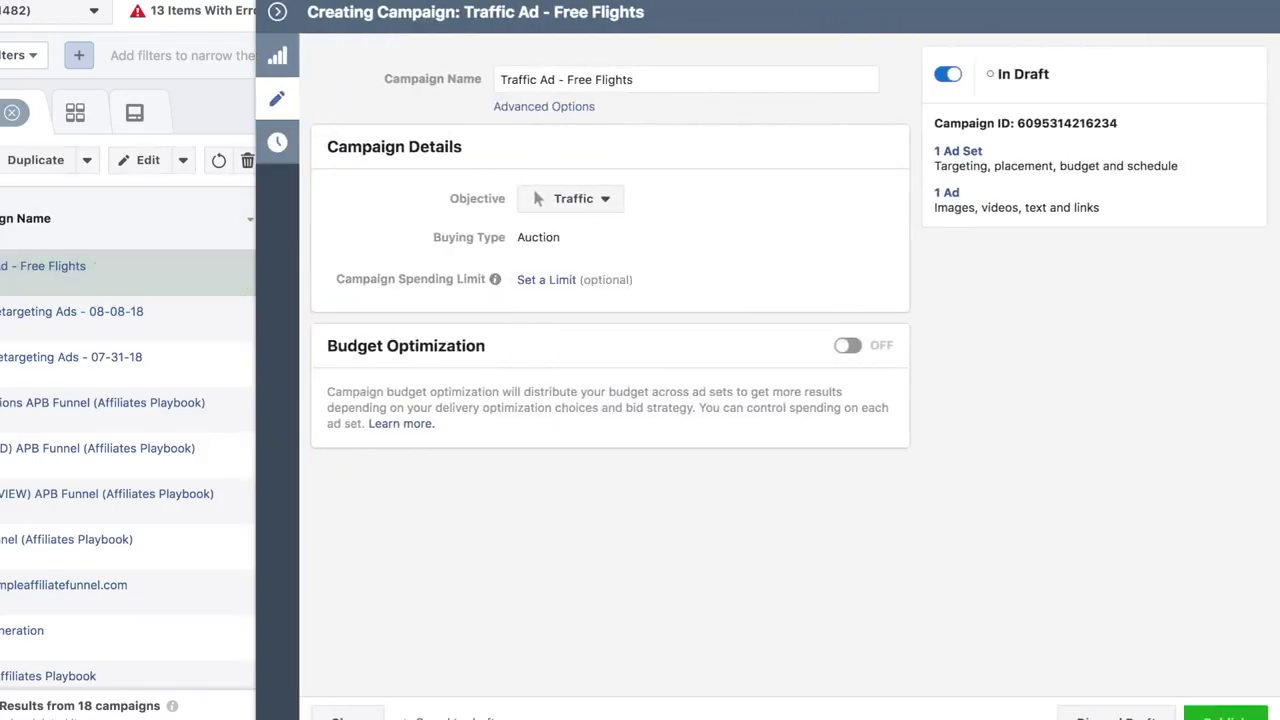
click(112, 232)
click(284, 22)
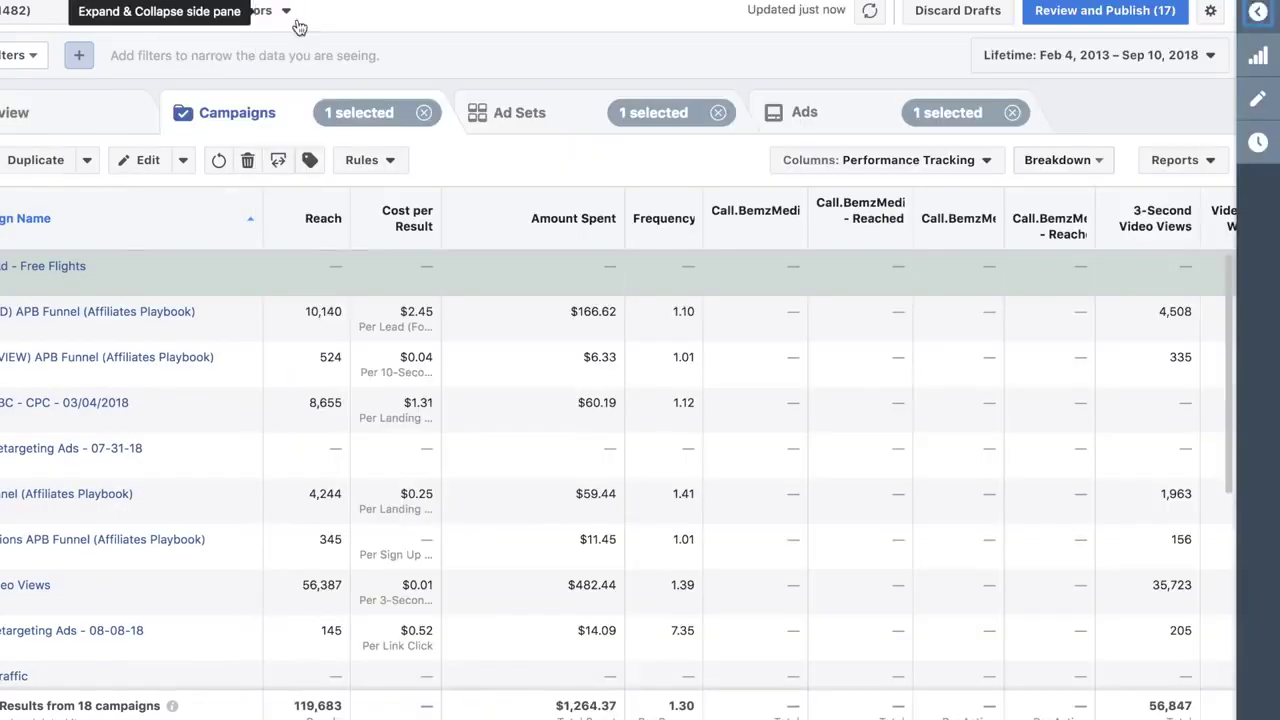
click(536, 126)
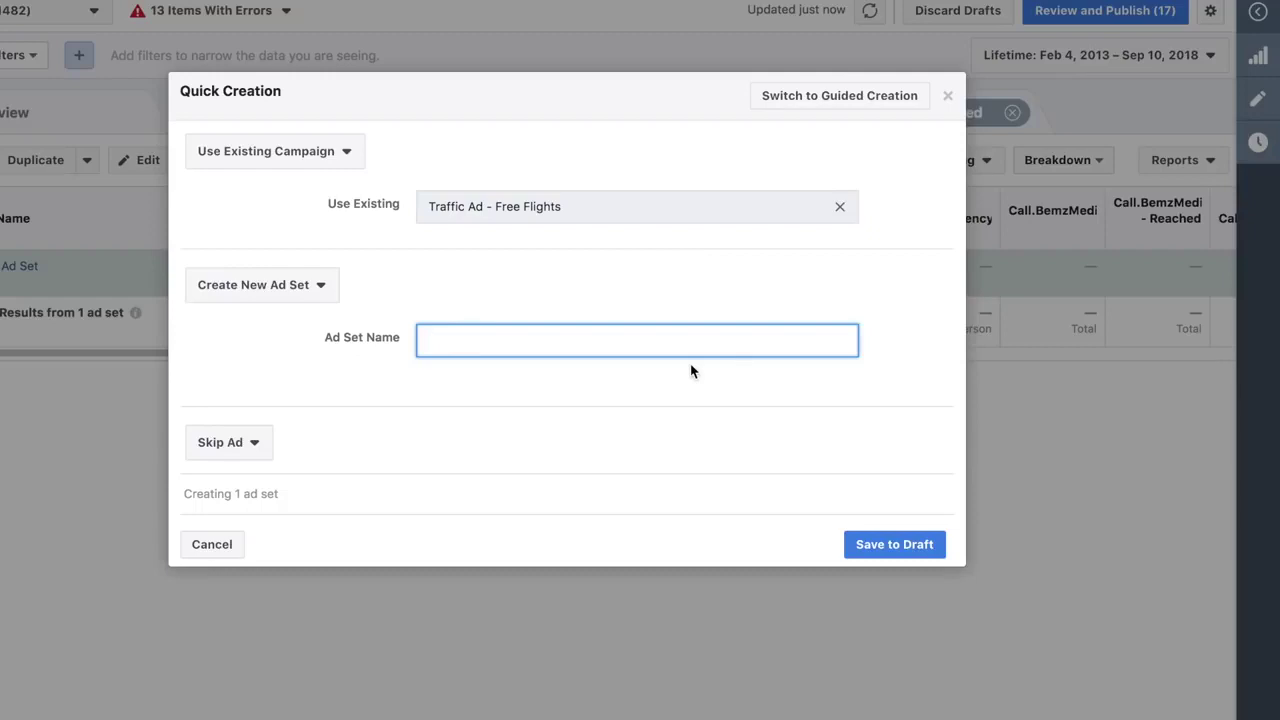
click(947, 97)
click(132, 163)
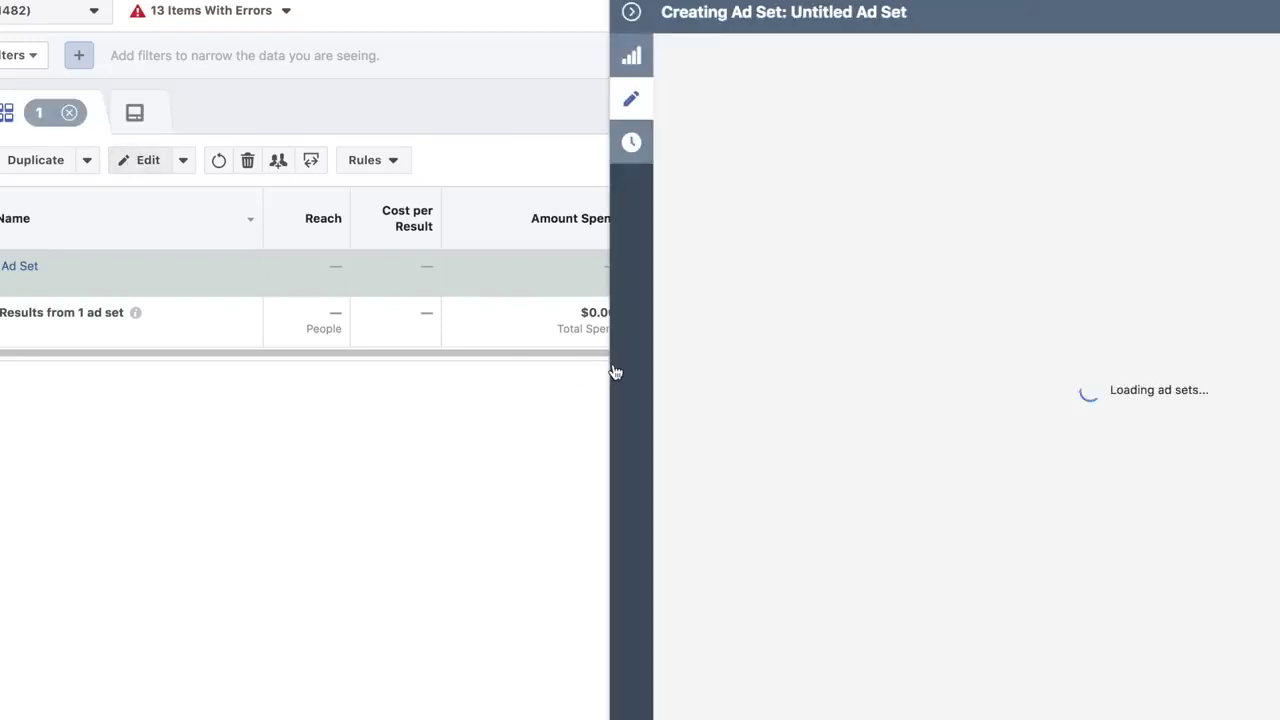
Step: Set the ad set's daily budget to $5.00
scroll(595, 386, down, 3)
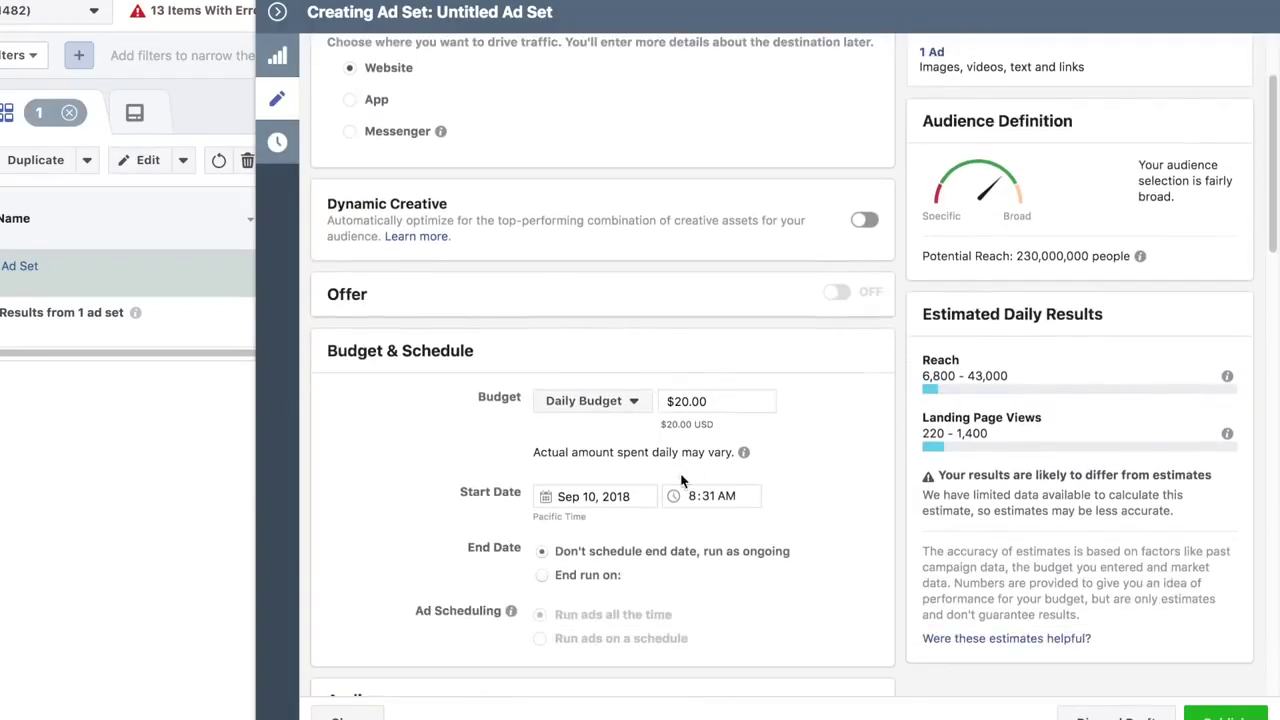
click(688, 400)
key(BackSpace)
key(BackSpace)
key(BackSpace)
text(5)
click(377, 465)
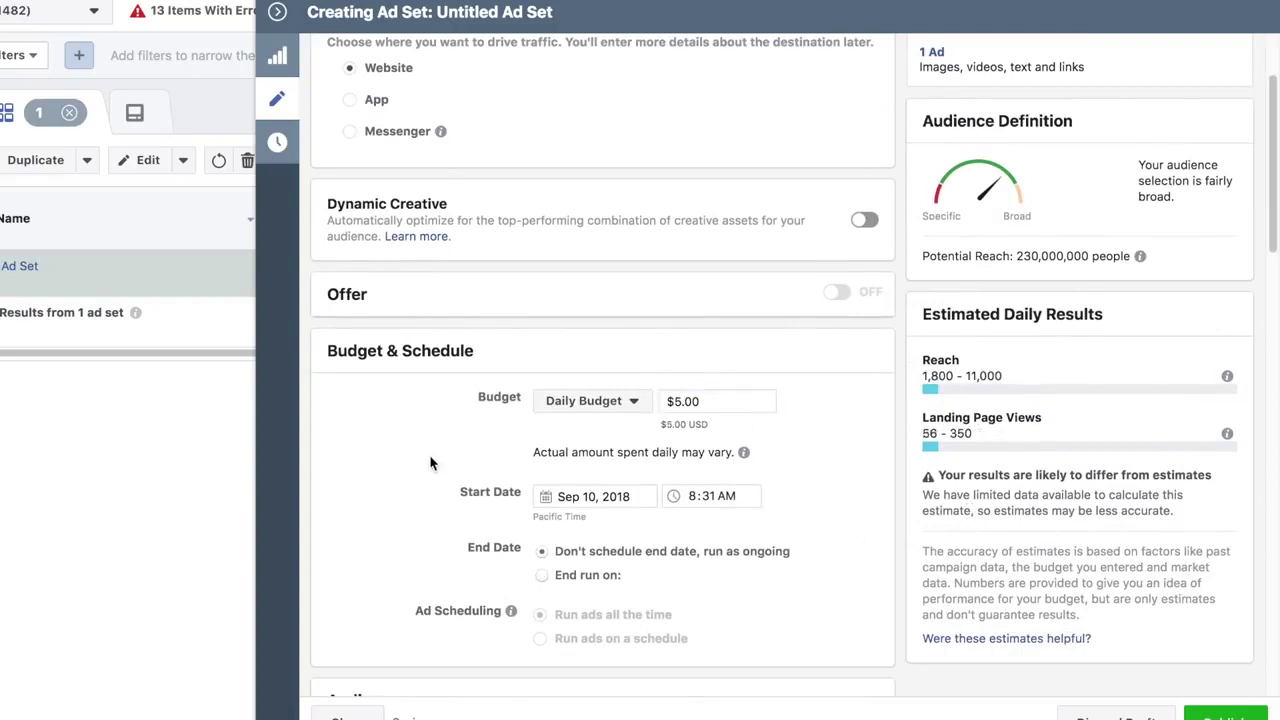
Step: Review the ad set's traffic destination, schedule and custom audience settings
scroll(440, 452, down, 5)
scroll(445, 440, down, 1)
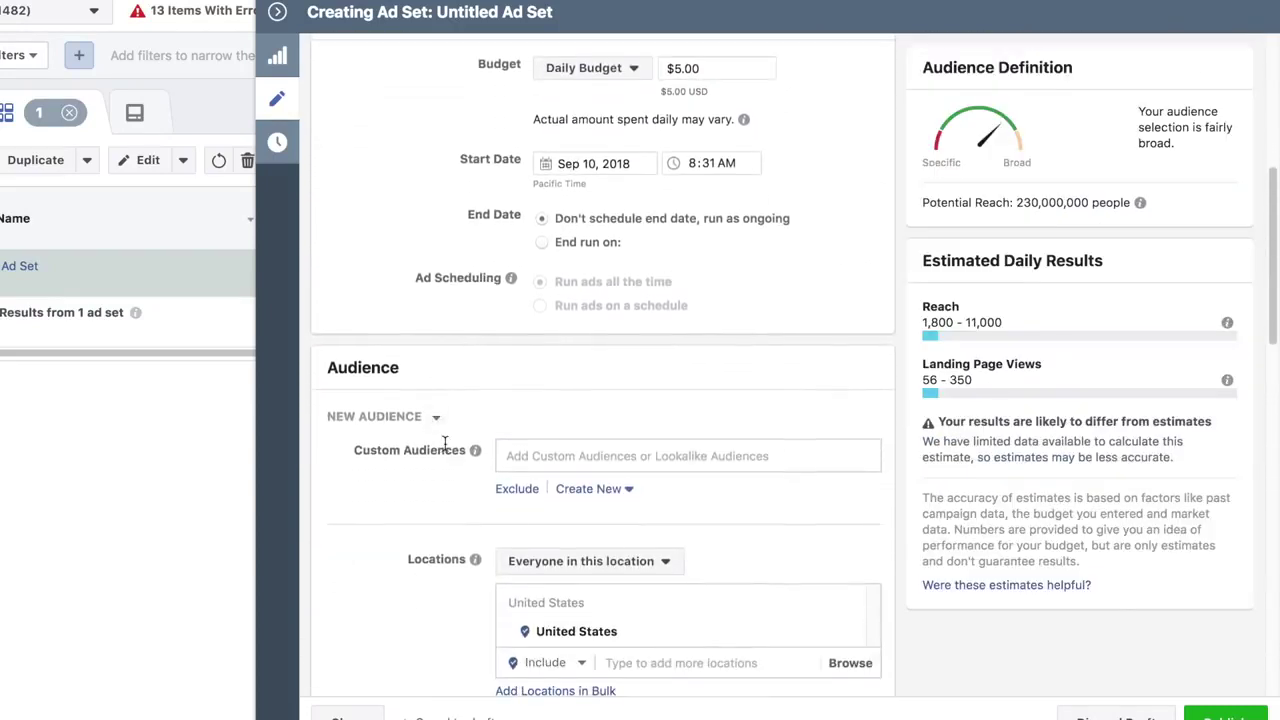
scroll(442, 436, up, 4)
scroll(436, 445, up, 1)
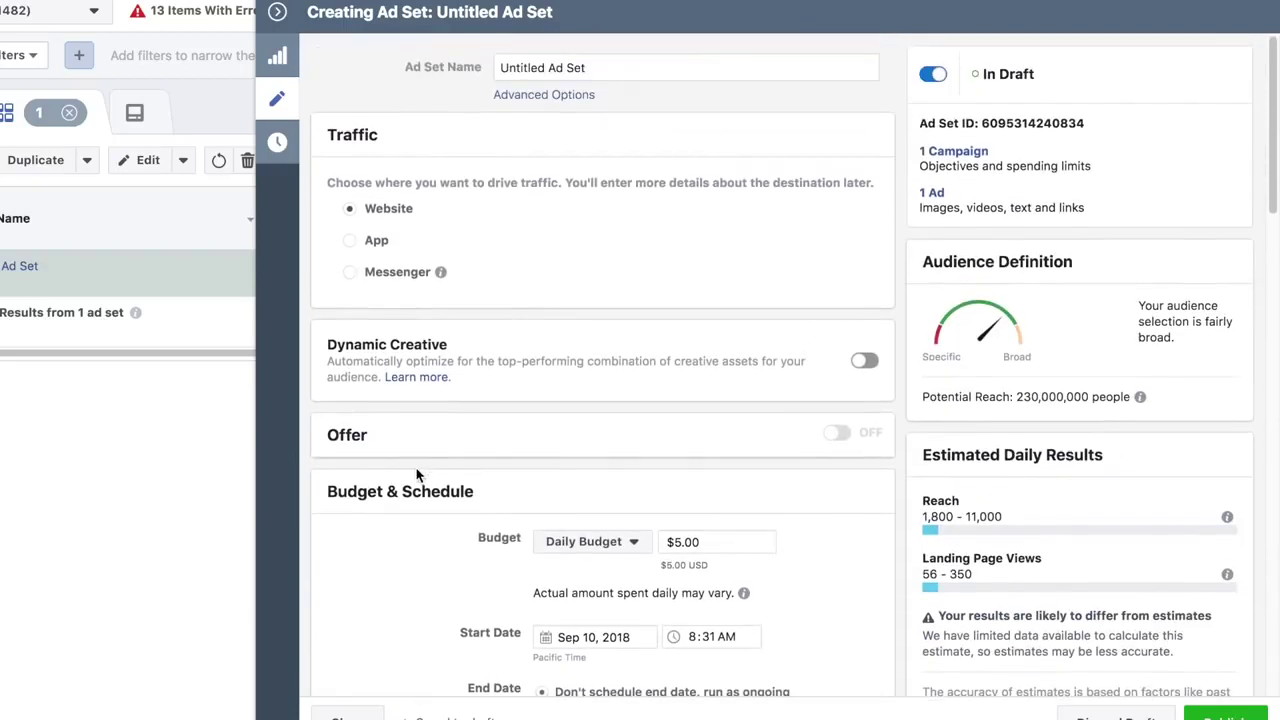
scroll(554, 209, down, 6)
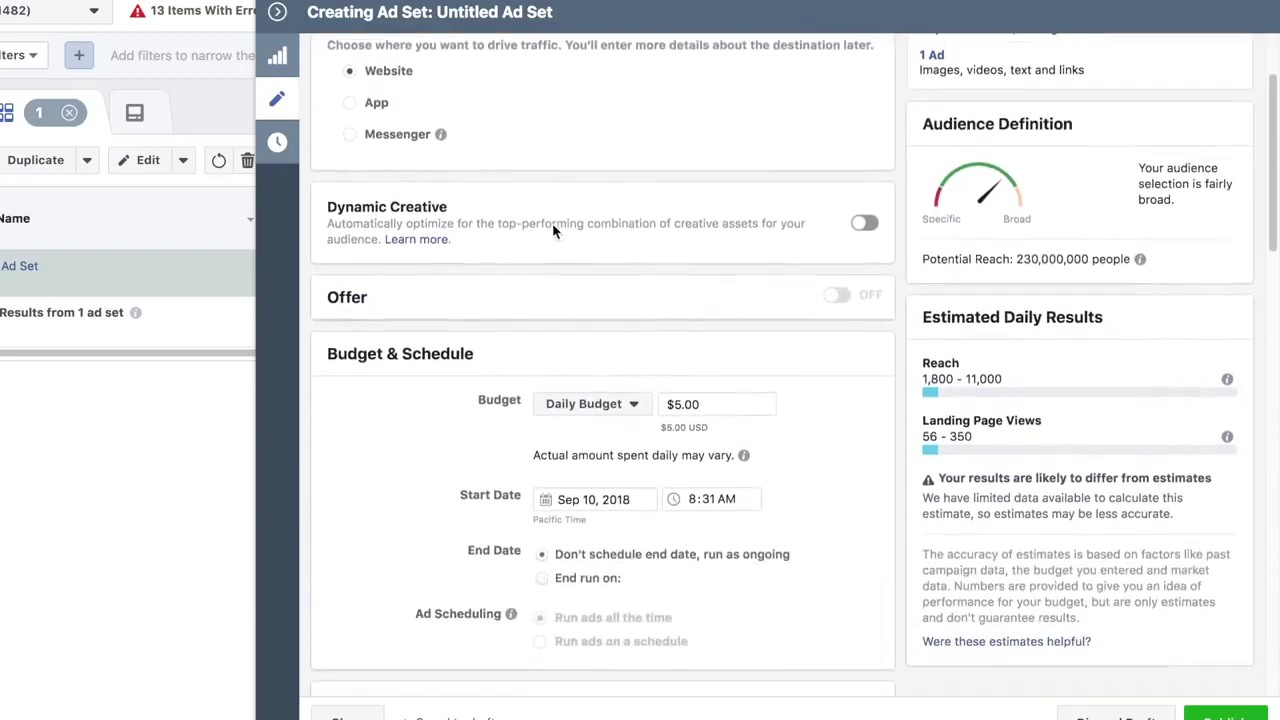
scroll(575, 263, down, 3)
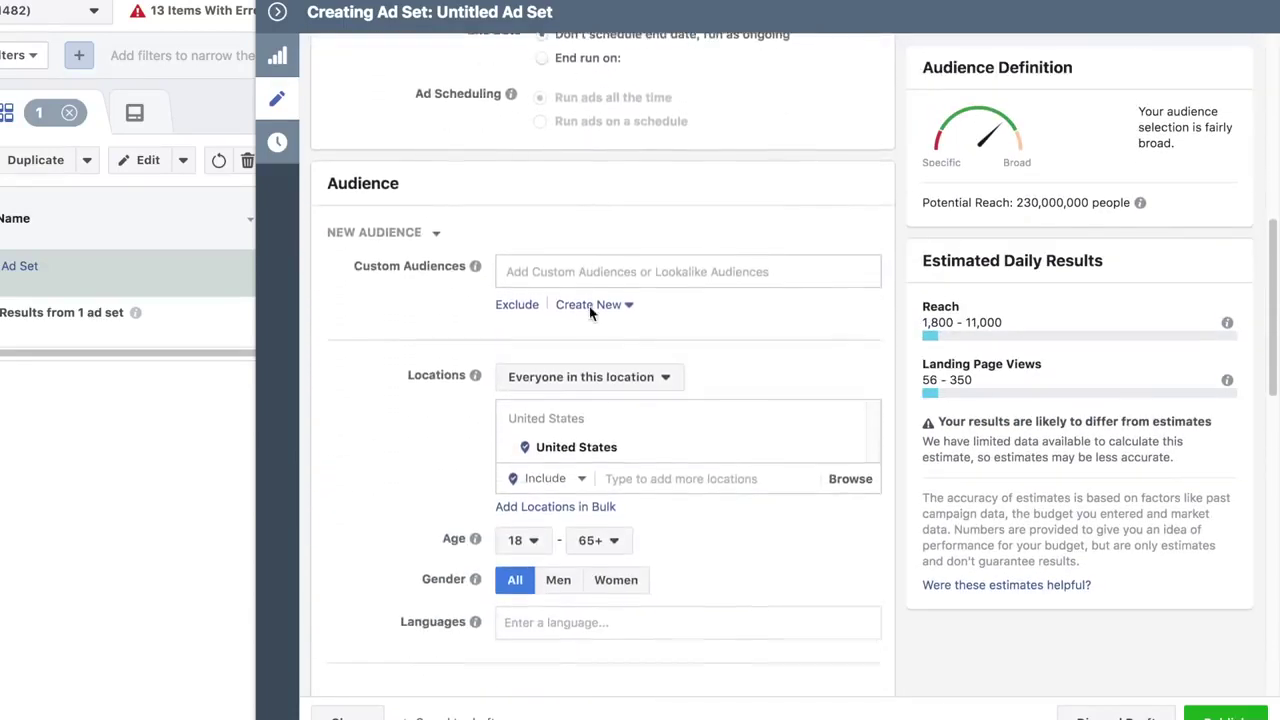
scroll(537, 357, up, 1)
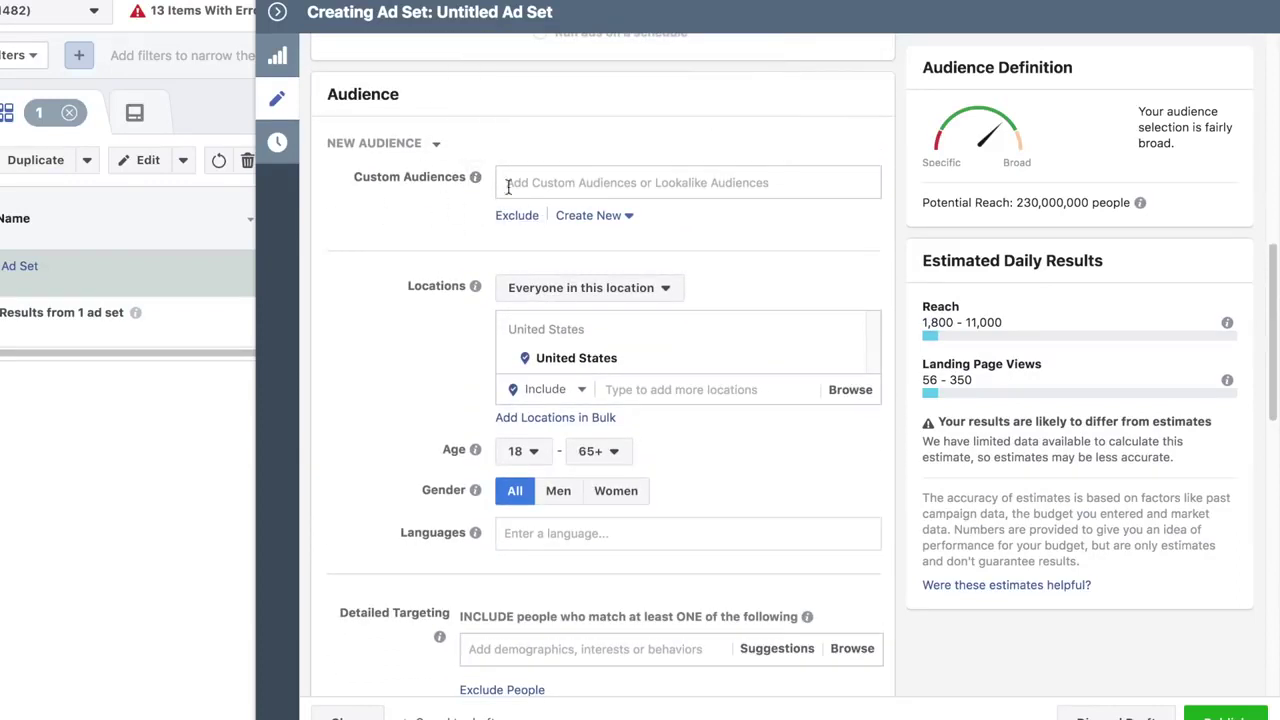
Step: Set the audience's minimum age to 30
scroll(515, 232, down, 1)
scroll(515, 232, down, 1)
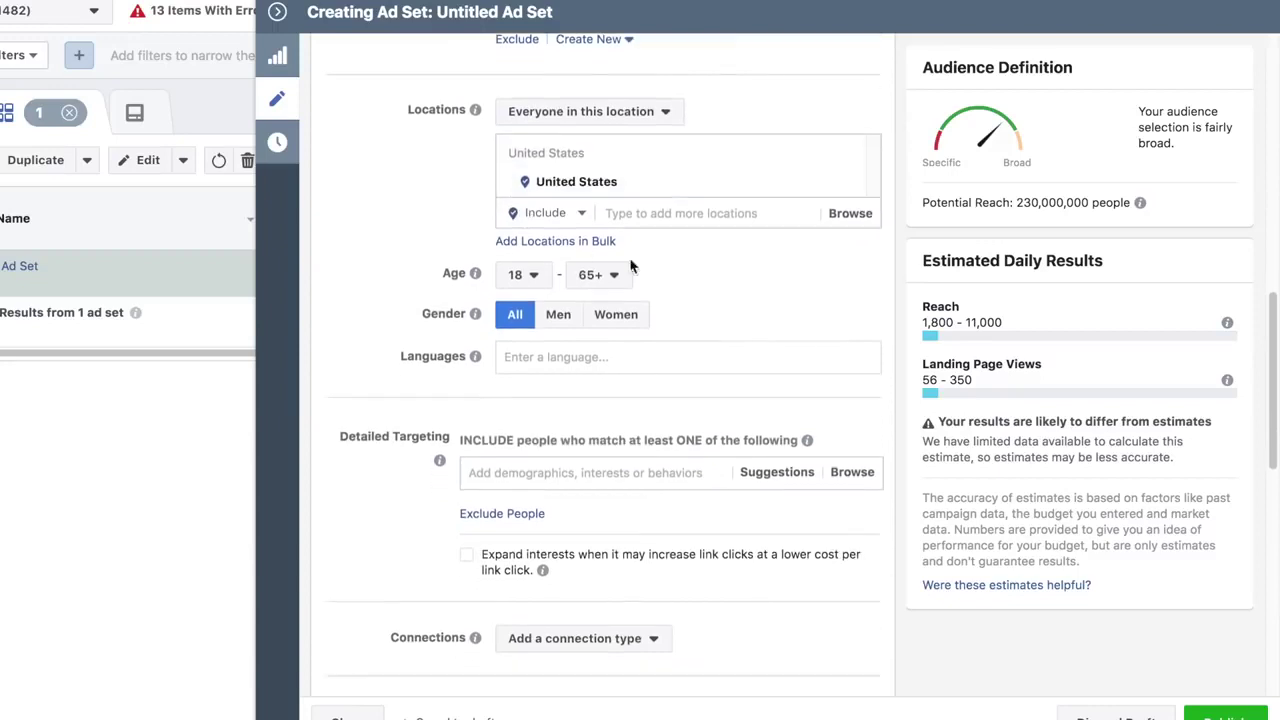
click(524, 276)
scroll(540, 470, down, 2)
scroll(548, 480, down, 1)
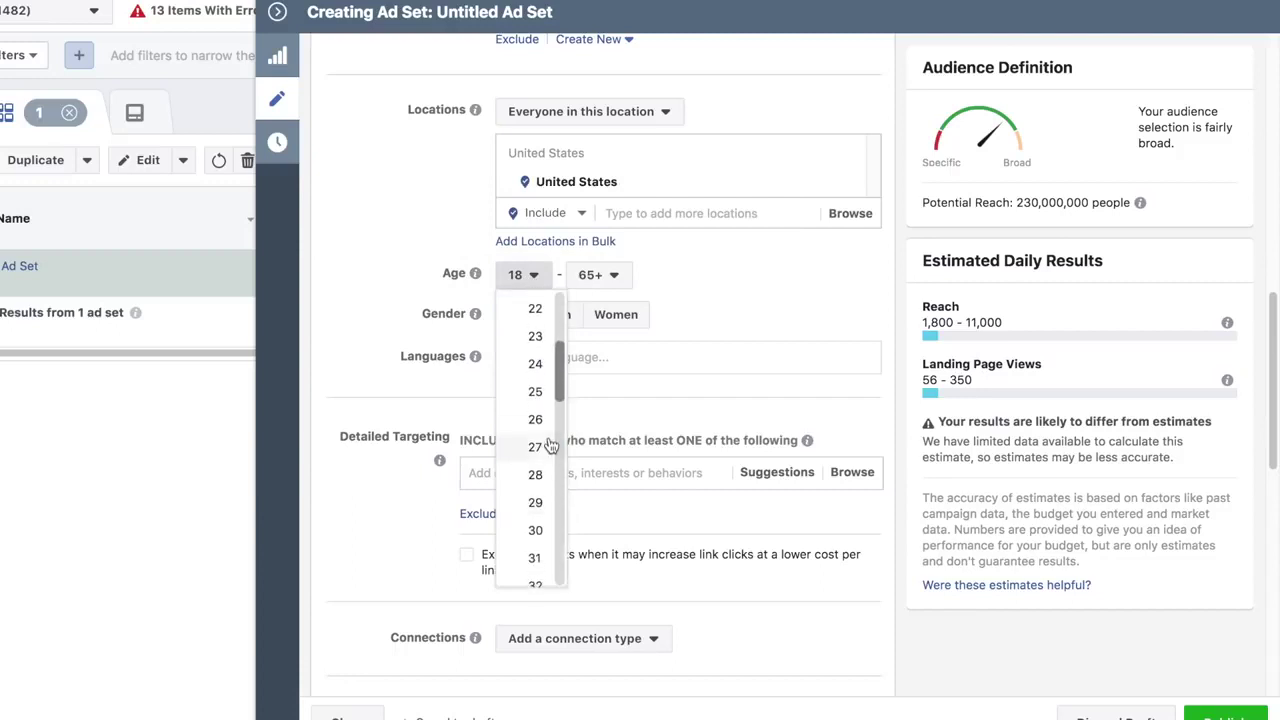
scroll(536, 495, down, 1)
click(535, 494)
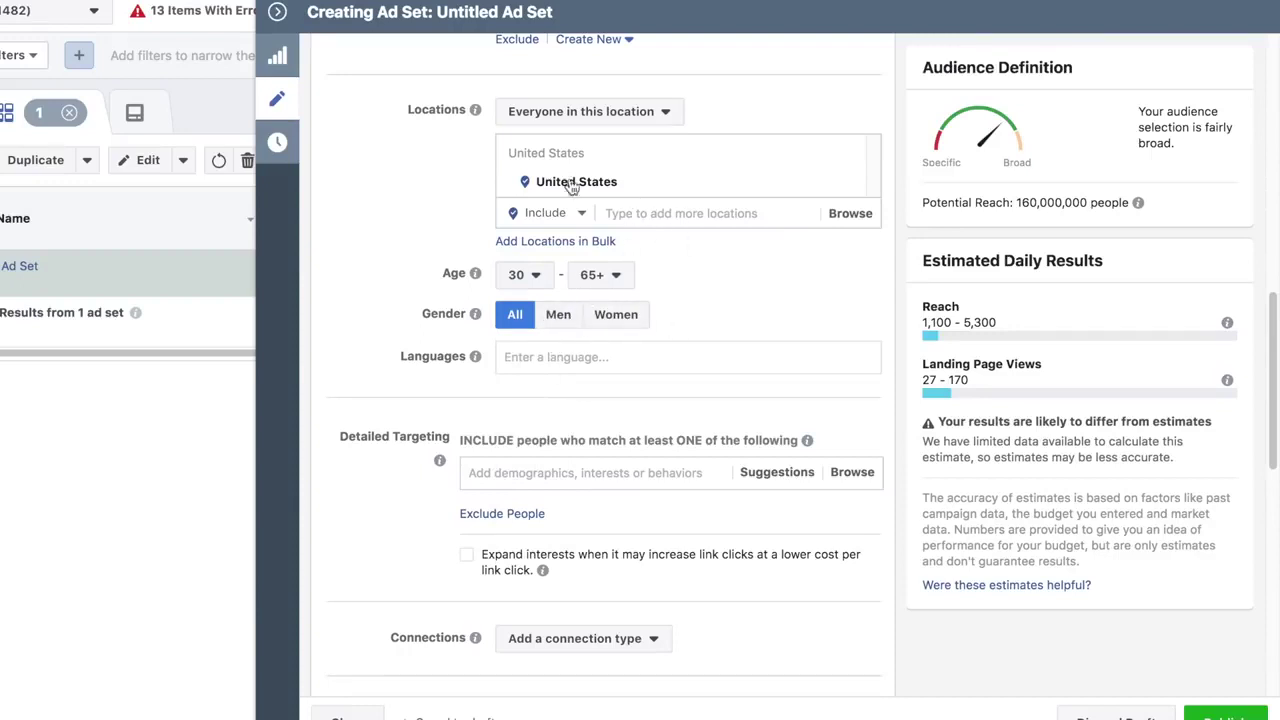
Step: Add the countries Australia, New Zealand, United Kingdom and Canada to the audience's included locations
click(683, 212)
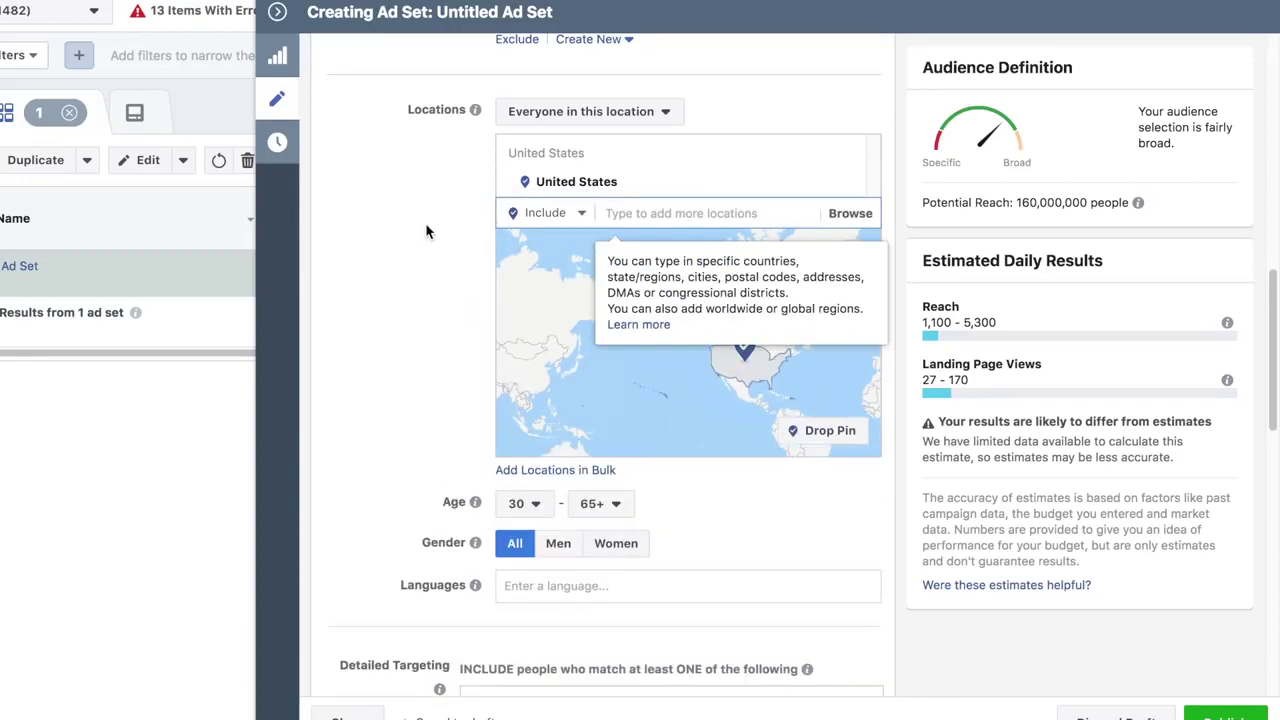
text(aus)
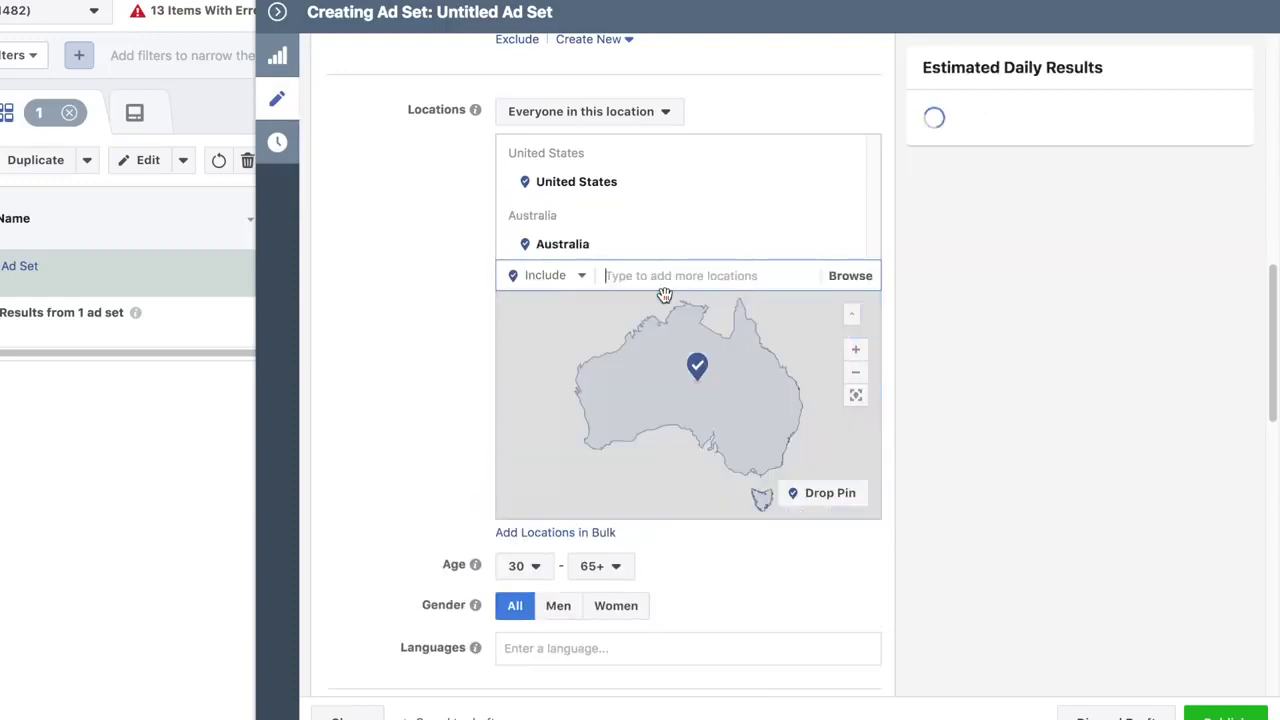
text(new)
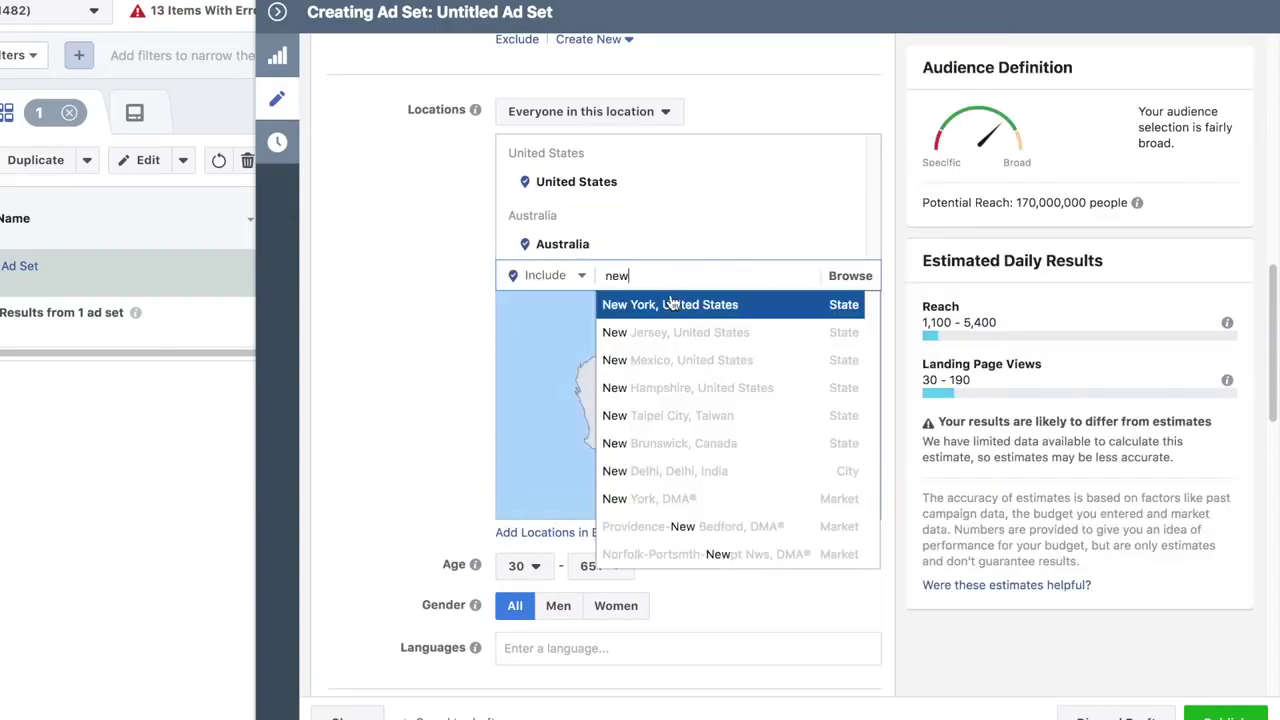
text( z)
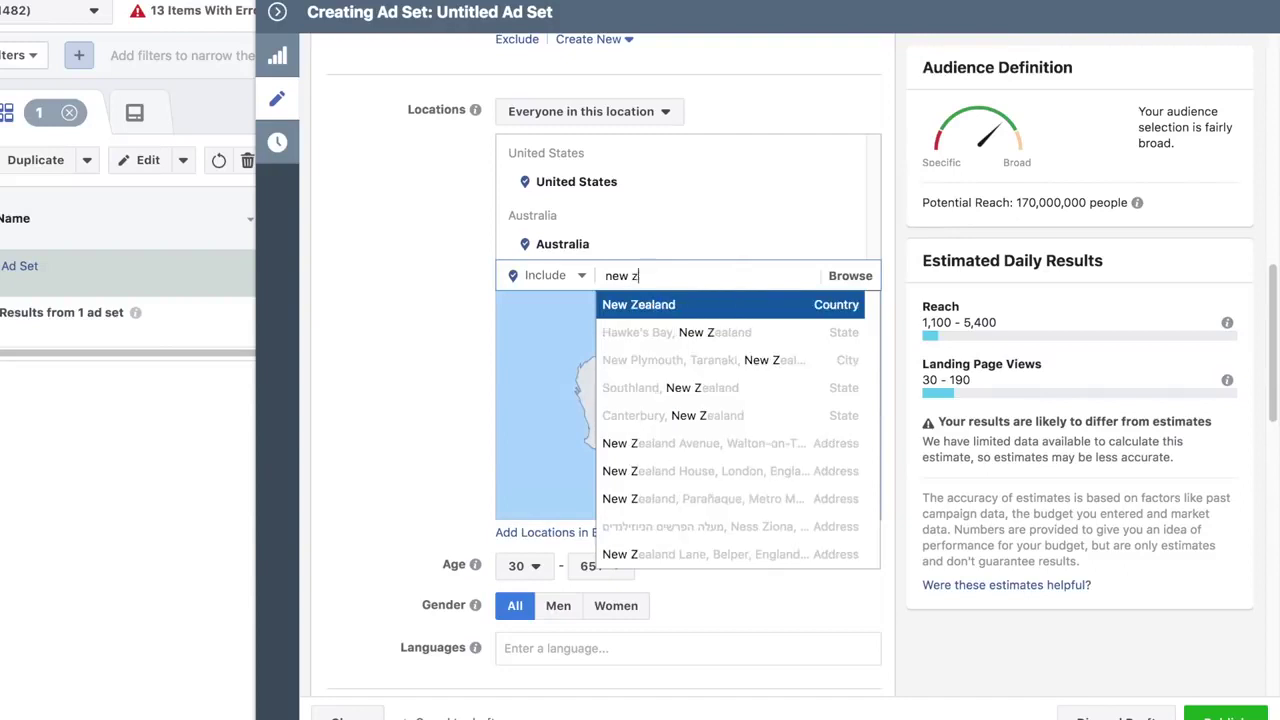
click(688, 305)
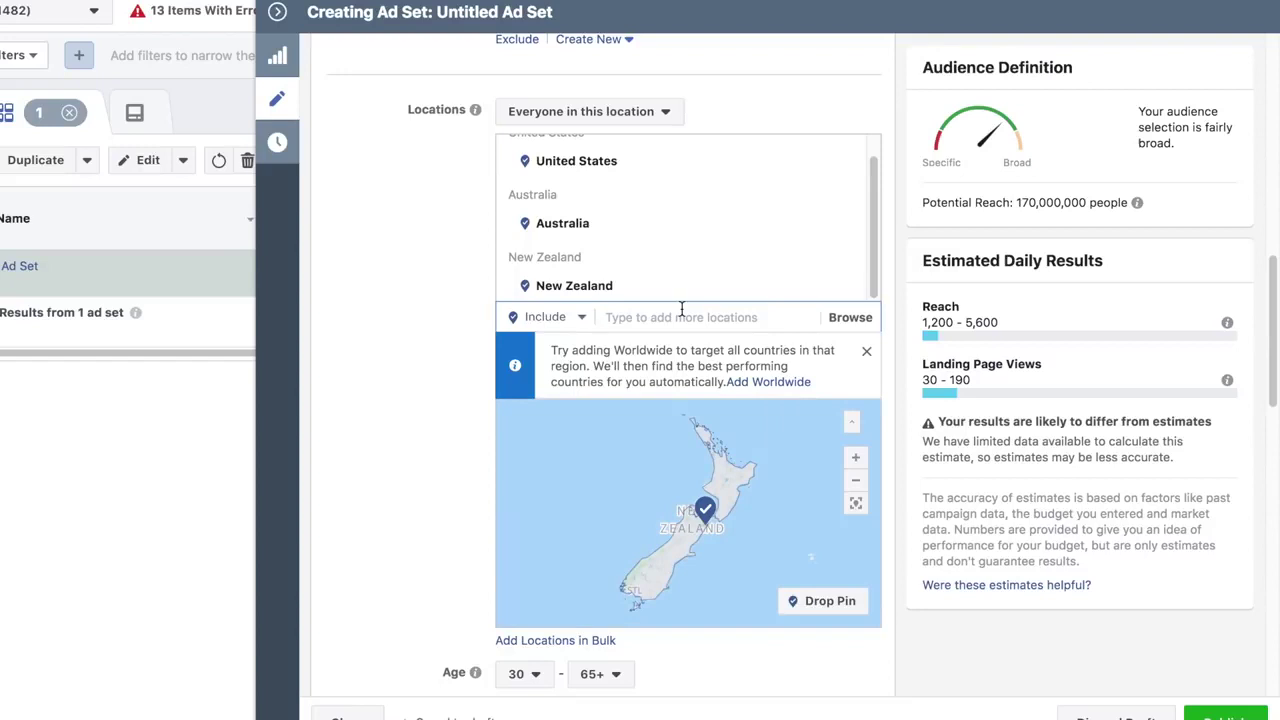
text(united)
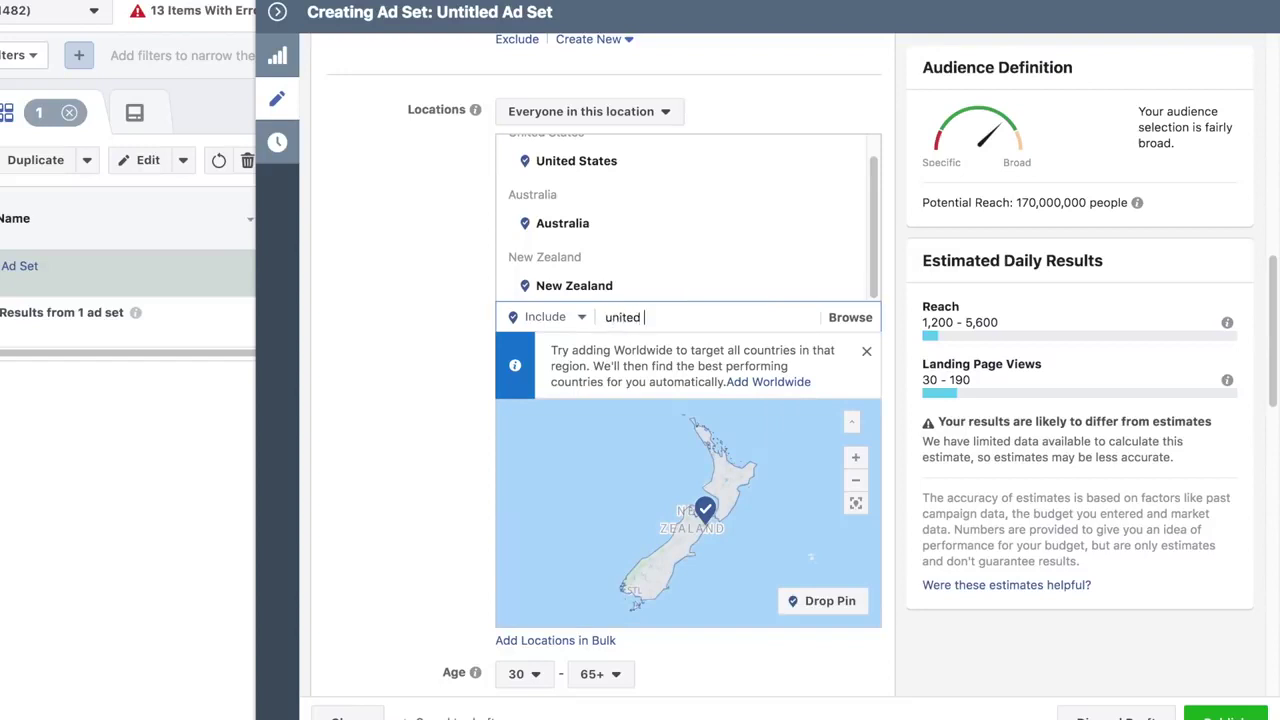
click(716, 350)
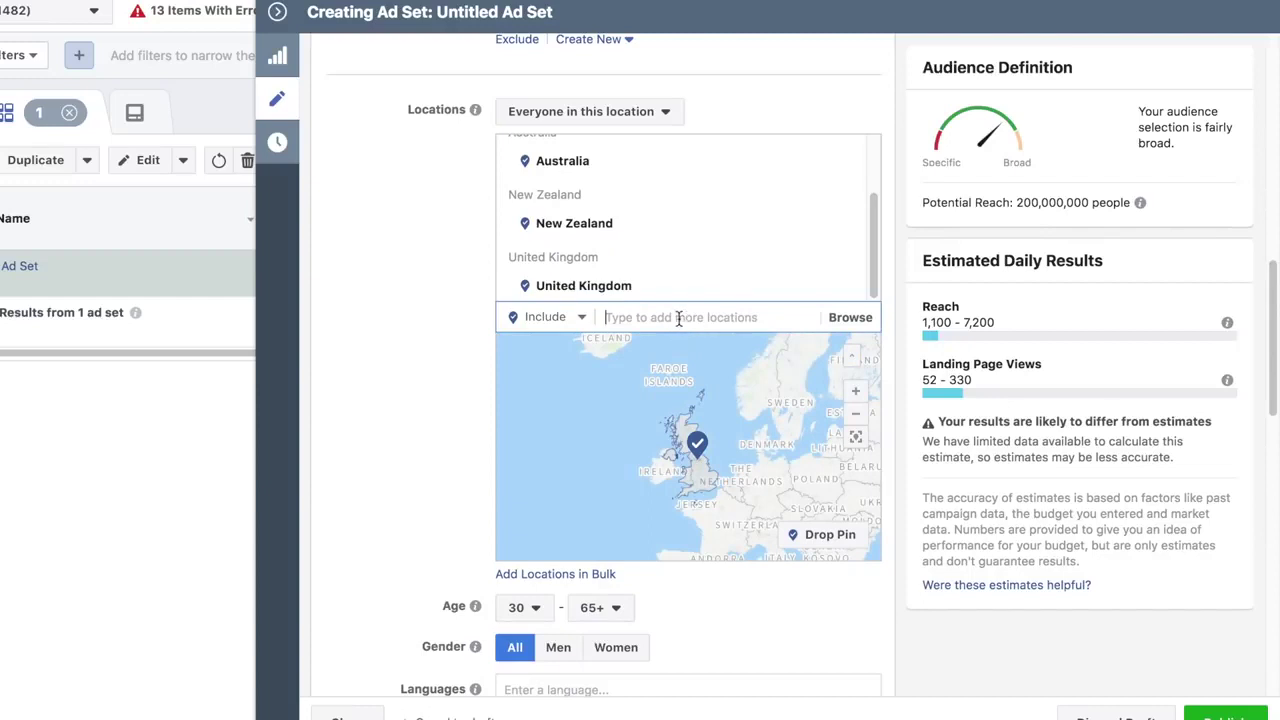
text(canada)
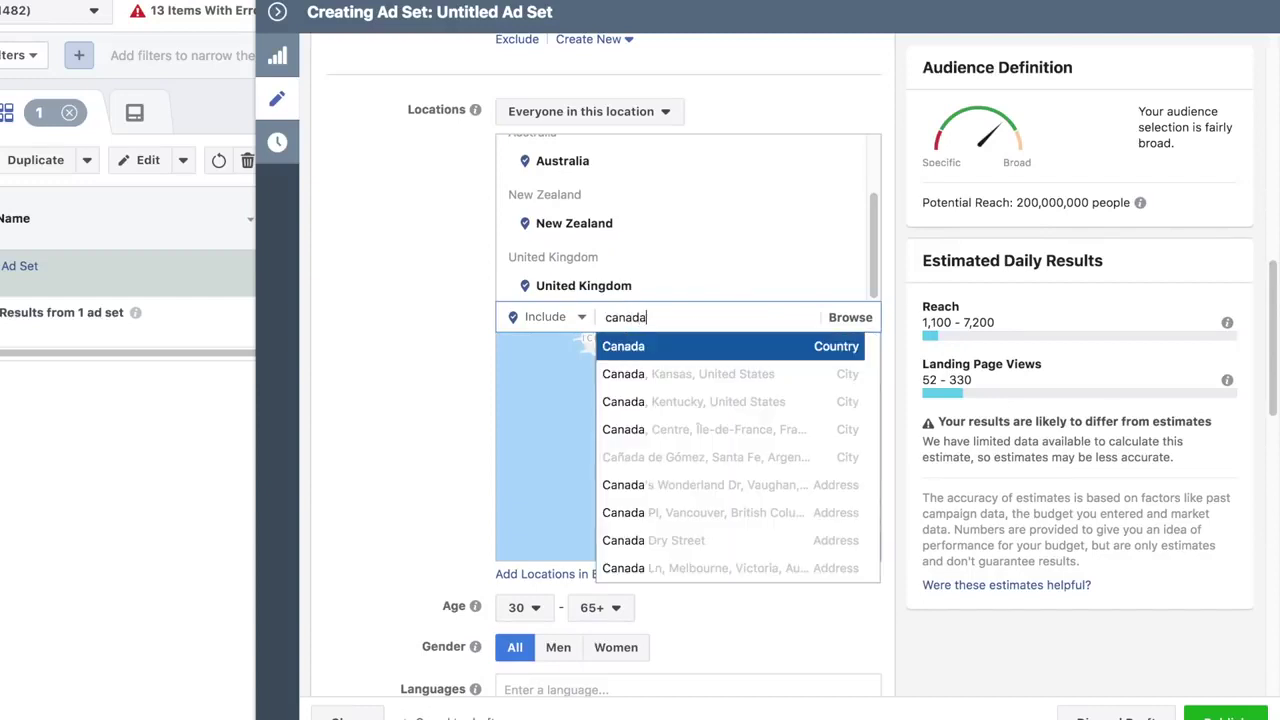
click(692, 350)
Step: Review the audience settings from custom audiences down to detailed targeting and placement
scroll(412, 307, up, 3)
scroll(397, 302, up, 1)
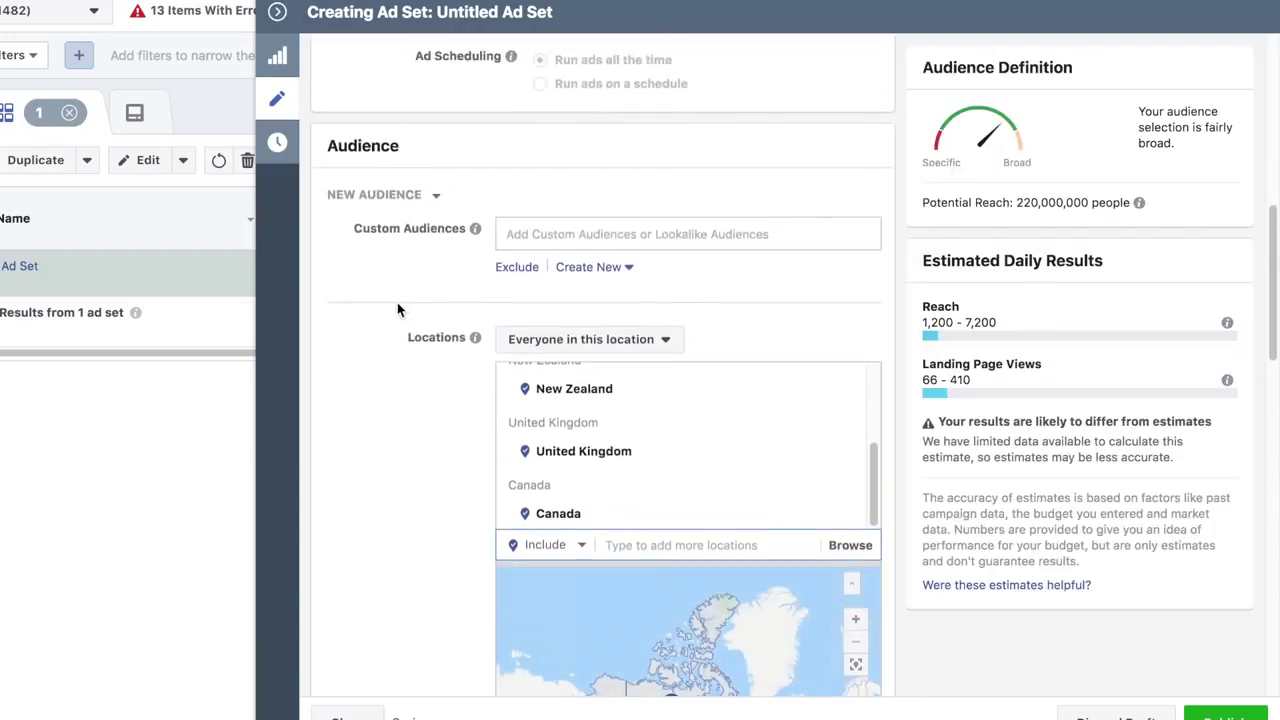
scroll(393, 296, down, 1)
scroll(397, 300, up, 2)
scroll(410, 298, down, 8)
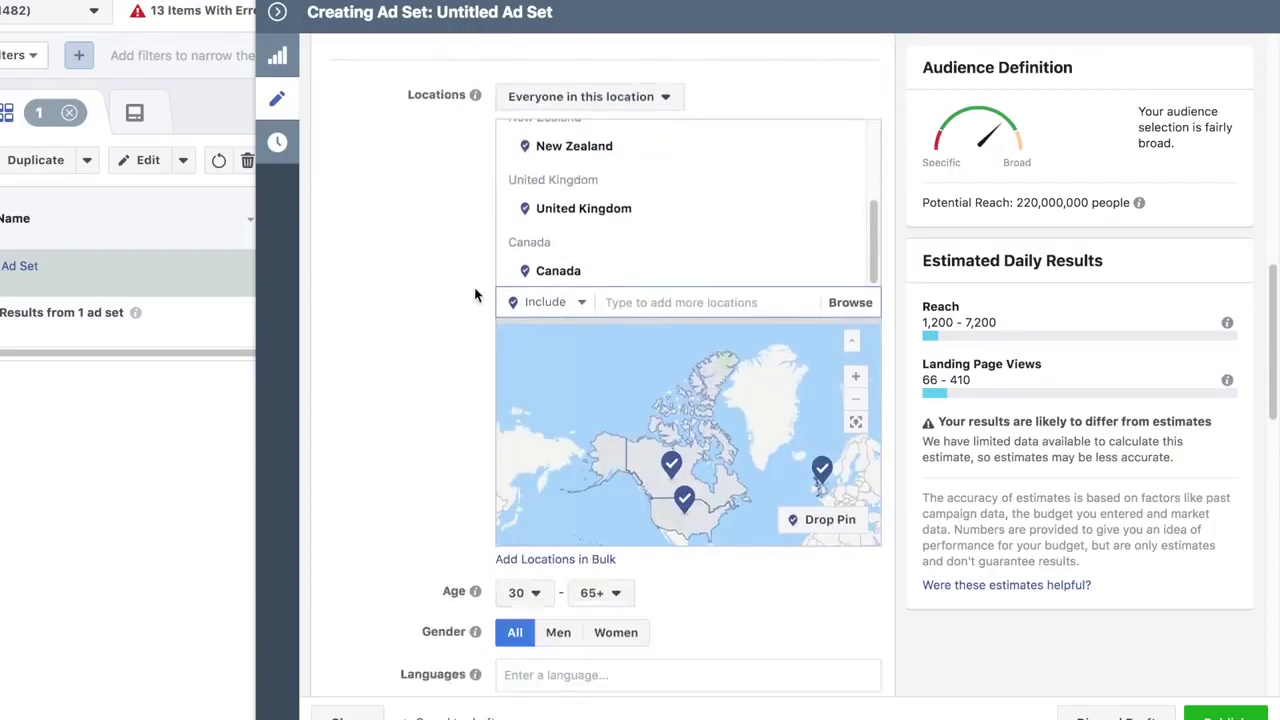
scroll(440, 290, down, 1)
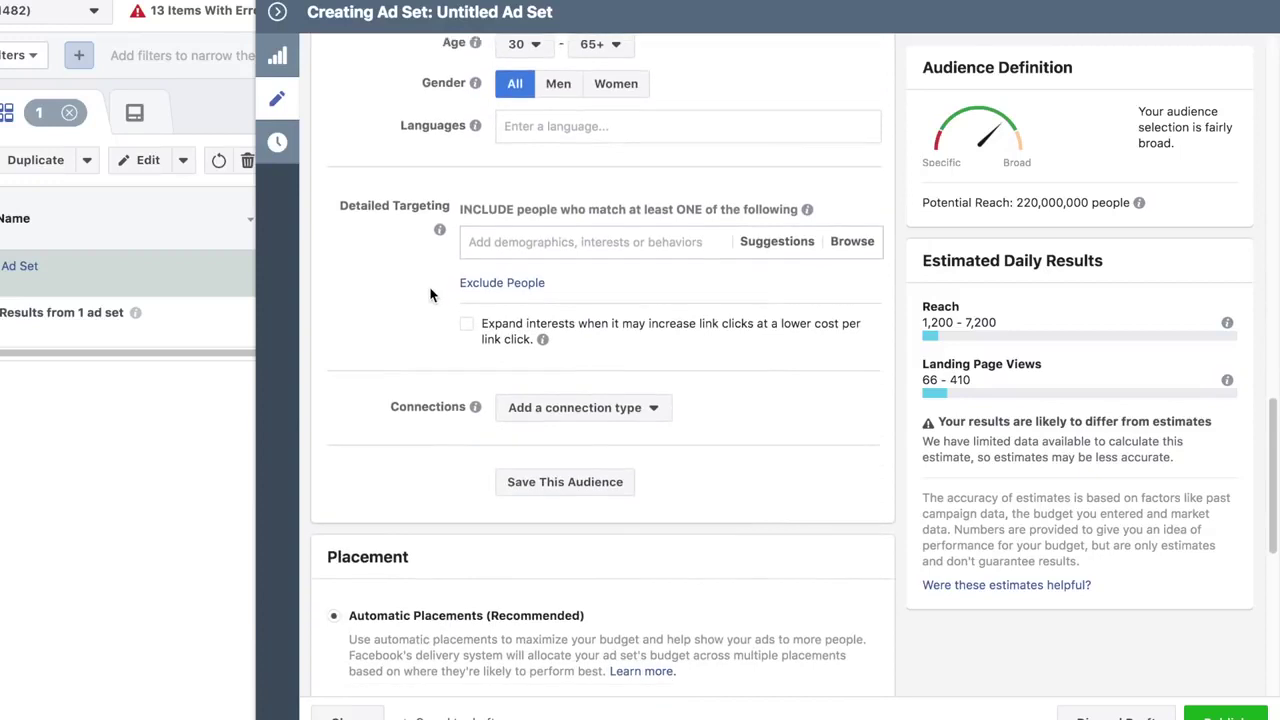
Step: Add the interest Digital nomad to the ad set's detailed targeting
click(524, 237)
text(digita)
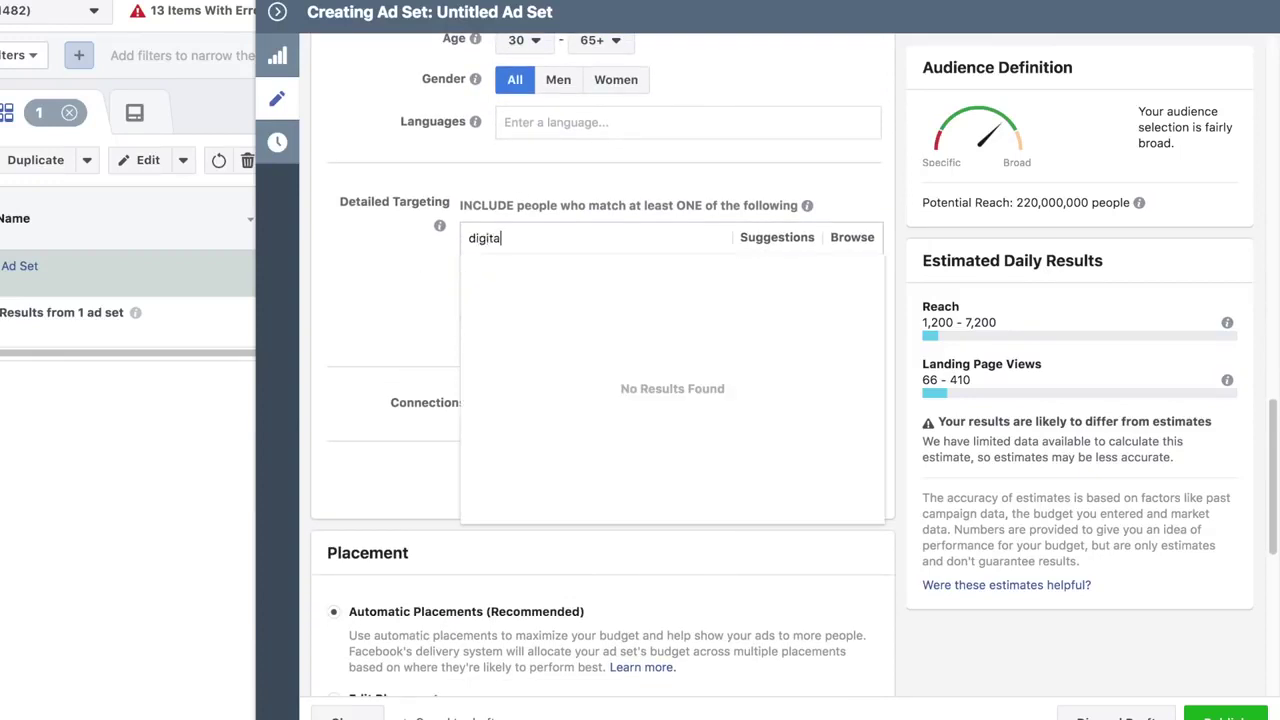
text(l)
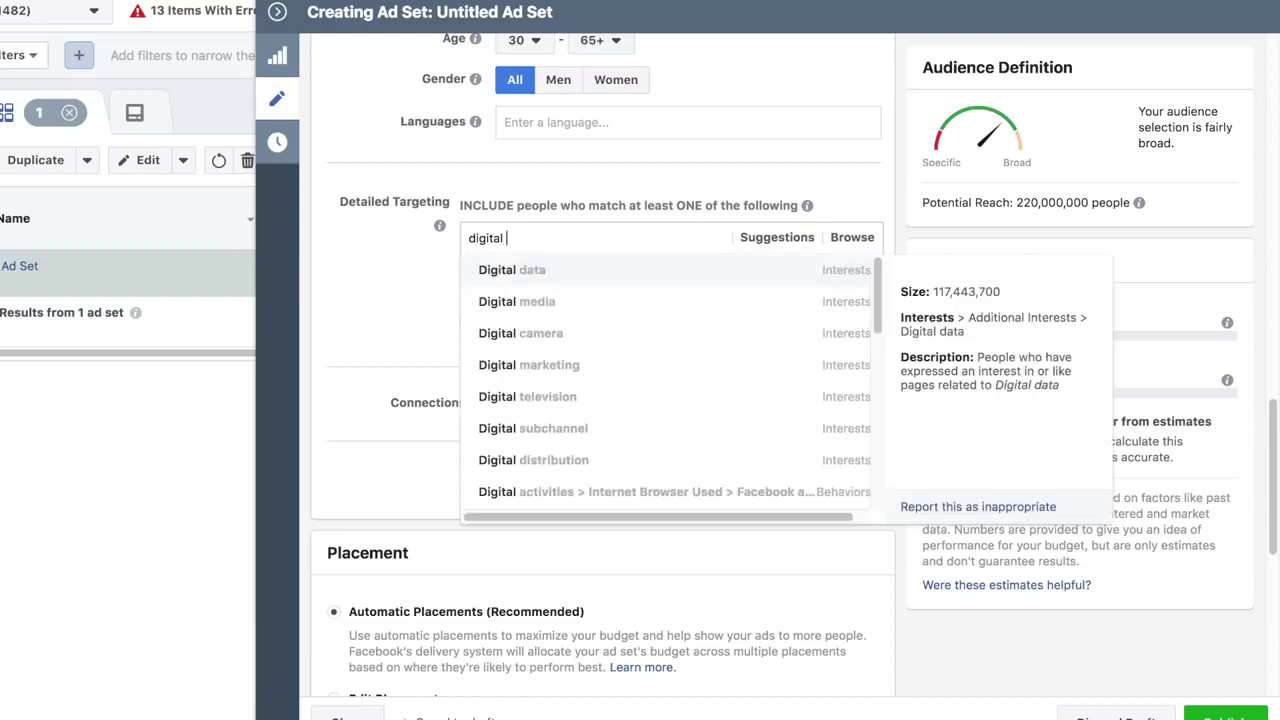
text( noma)
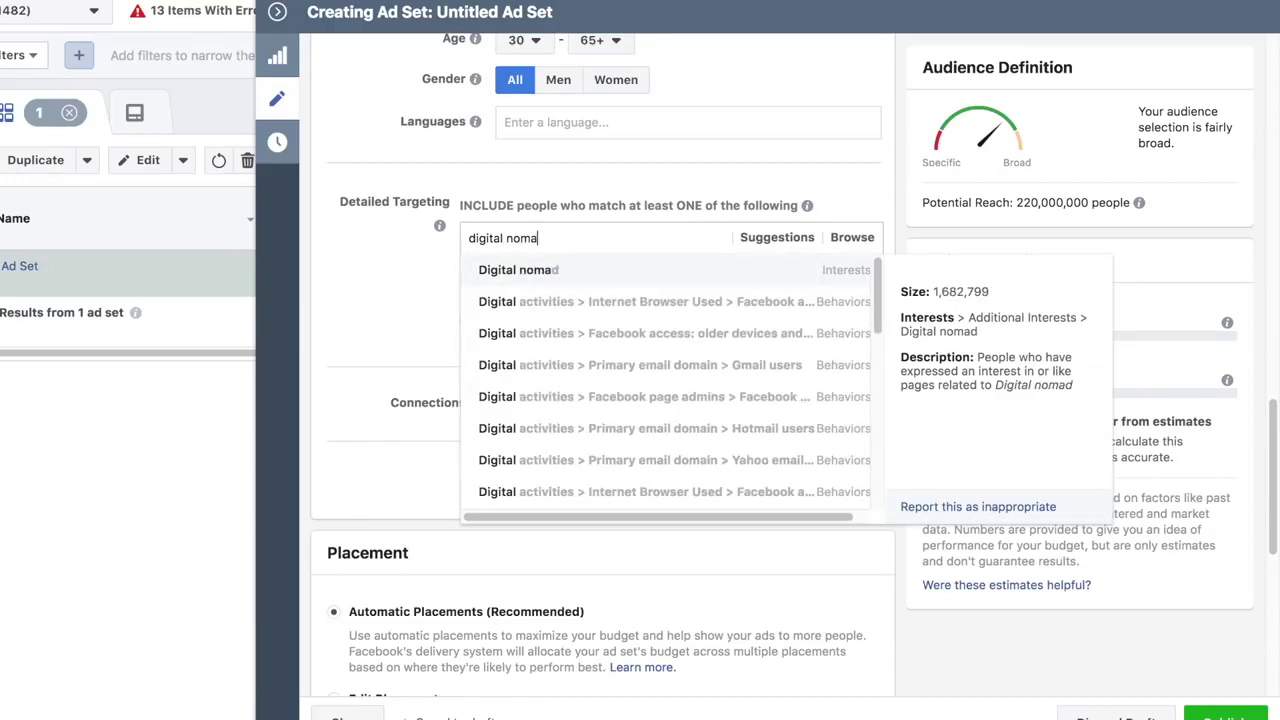
click(562, 272)
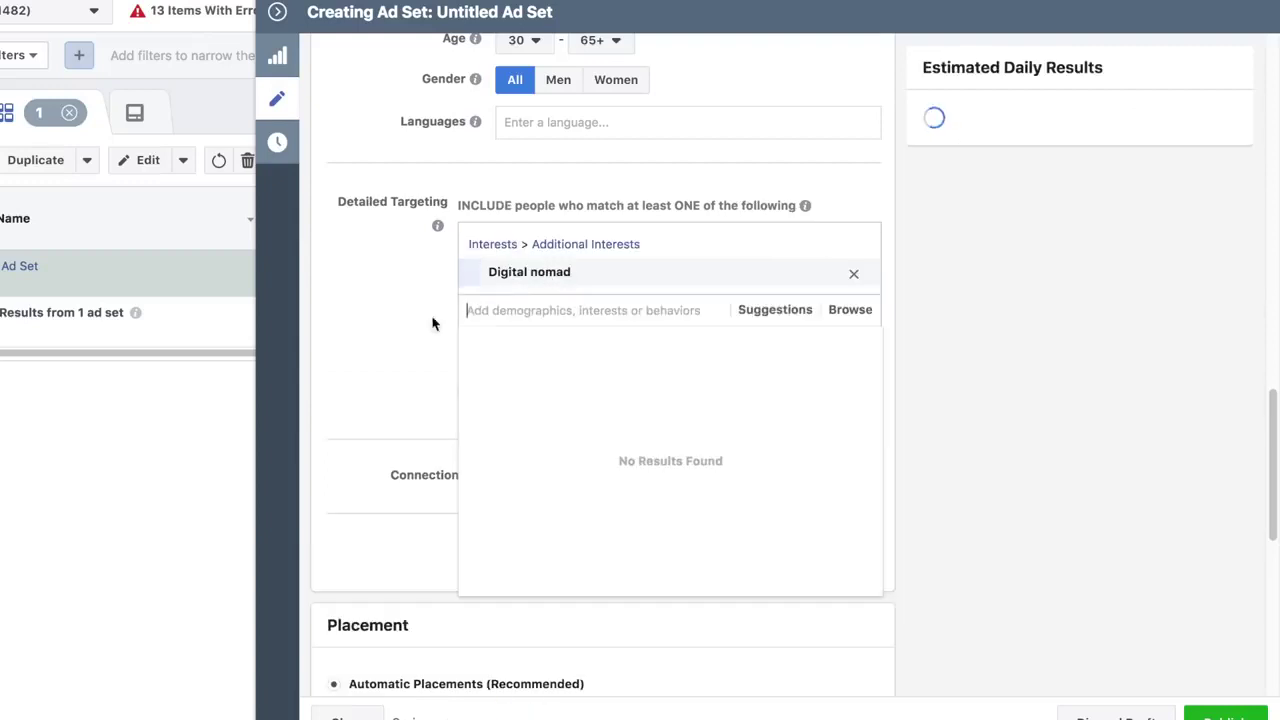
click(380, 313)
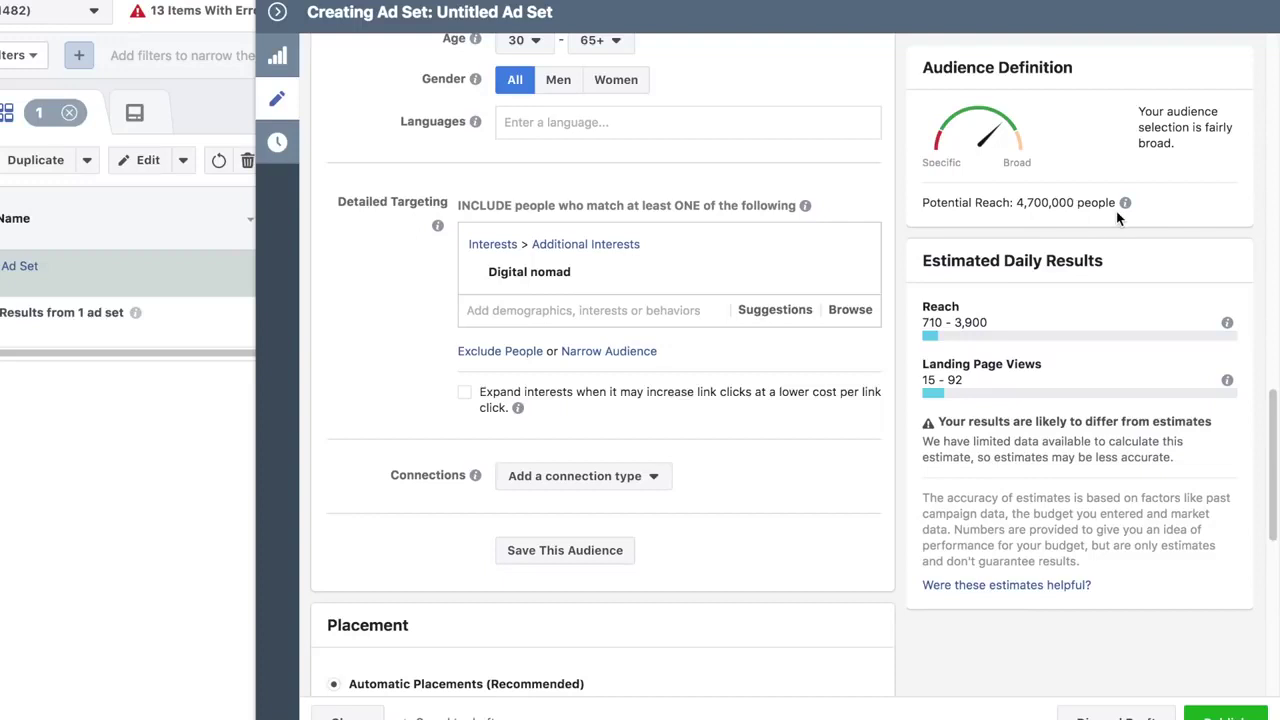
Step: Narrow the audience so people must also match the Frequent Travelers behavior
scroll(344, 405, down, 2)
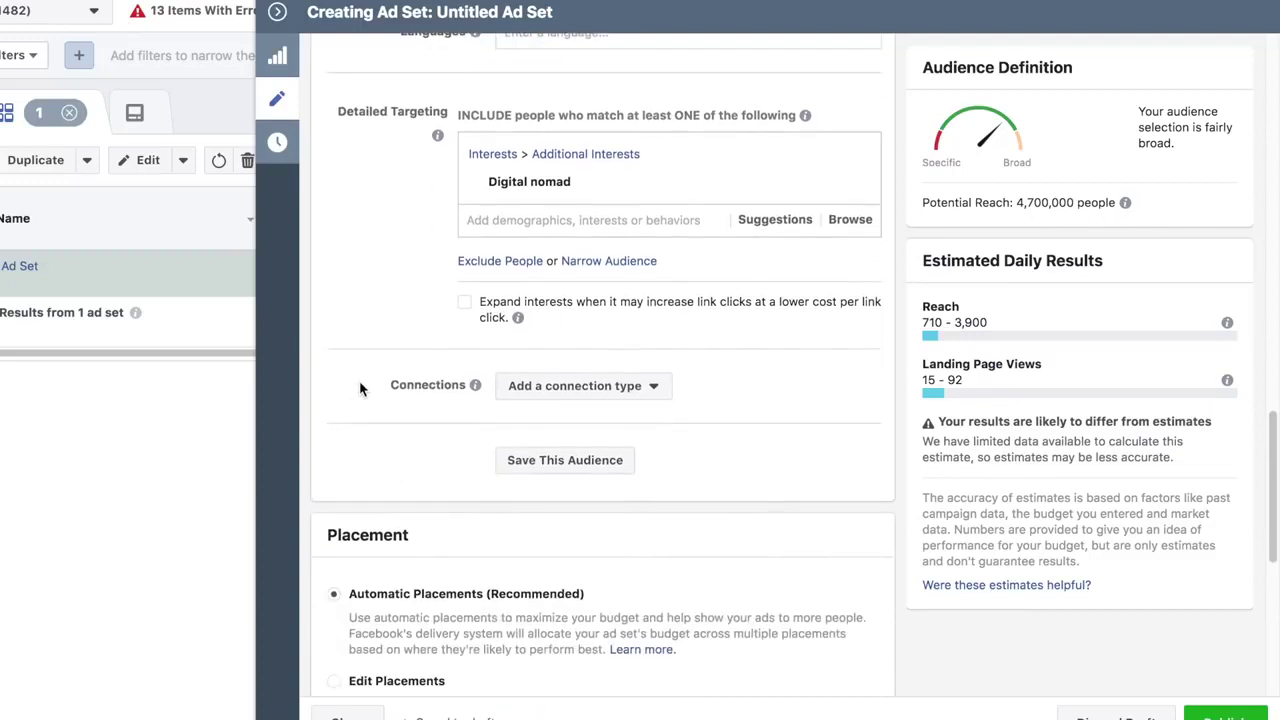
click(618, 262)
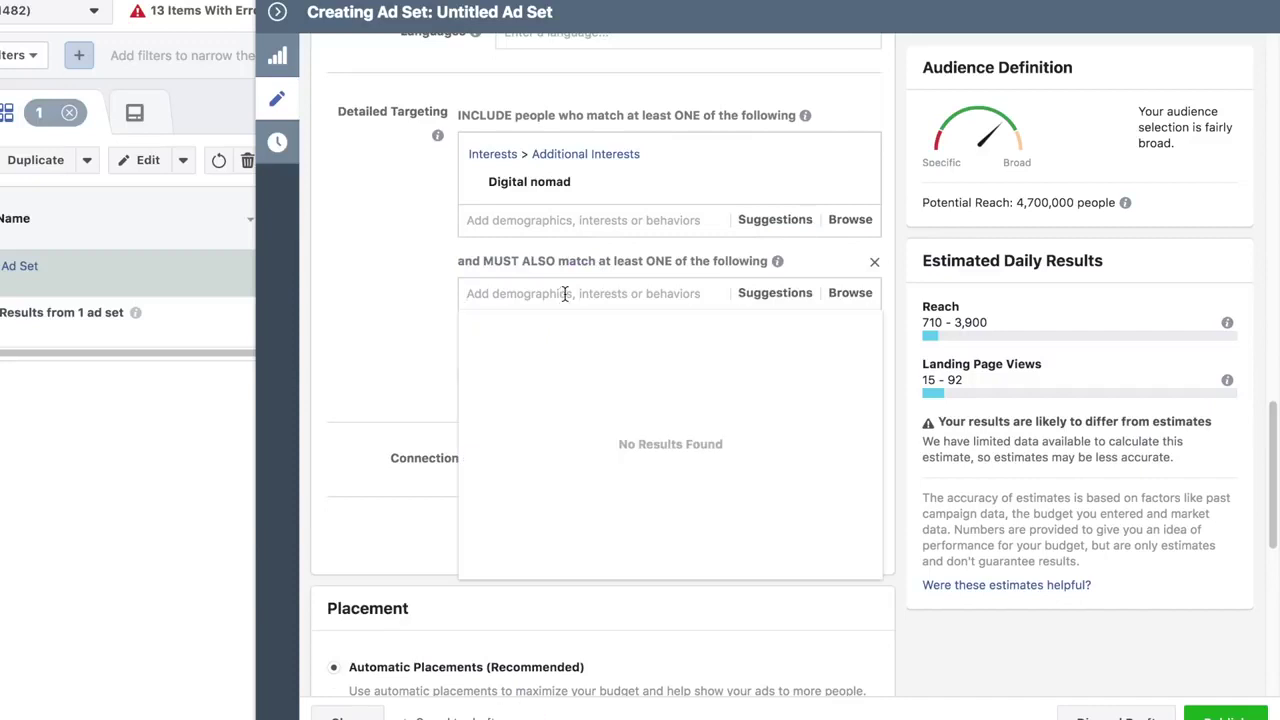
text(travel)
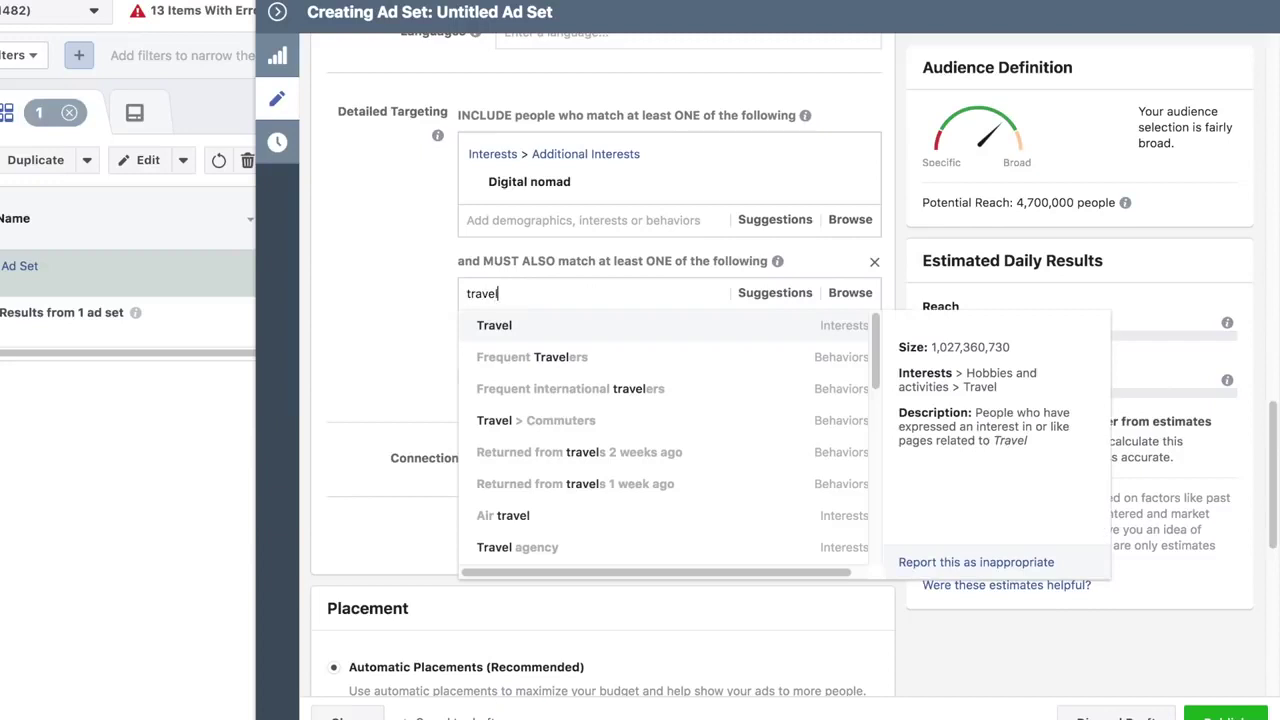
click(587, 360)
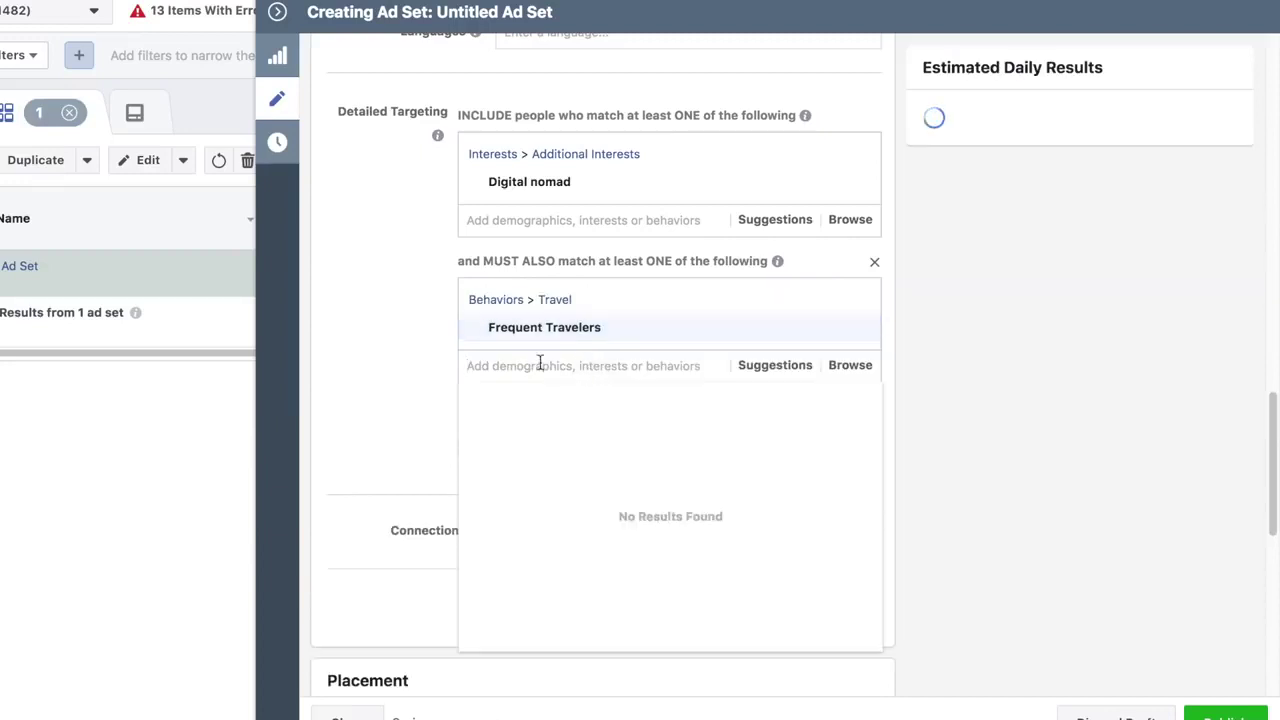
mouse_move(594, 340)
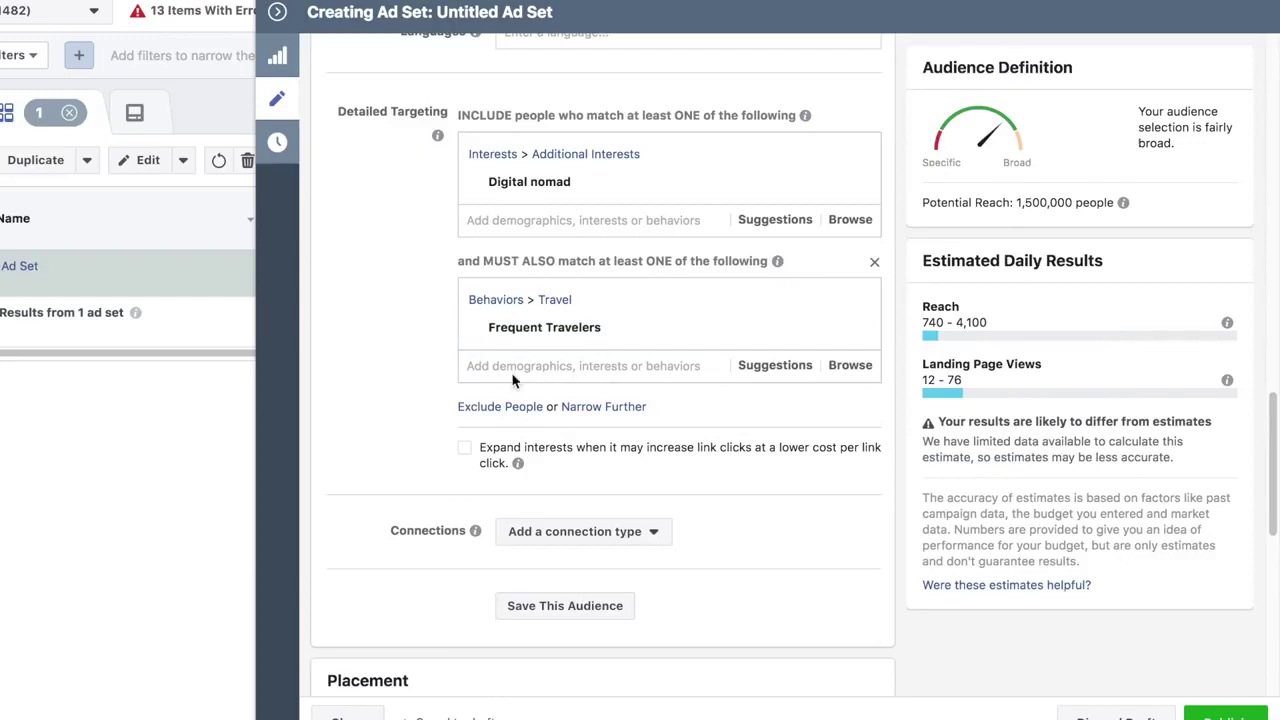
Step: Add a further must-also-match condition and look through its targeting options for flights and travel
scroll(518, 383, down, 1)
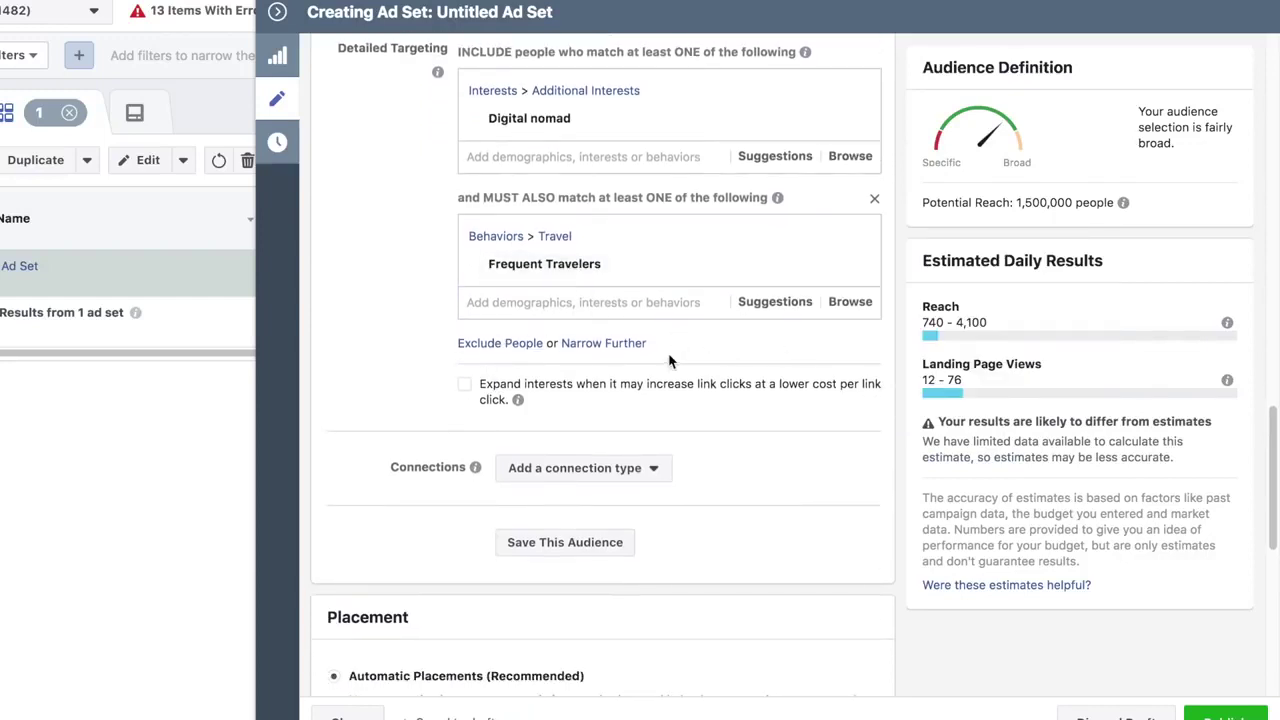
click(603, 344)
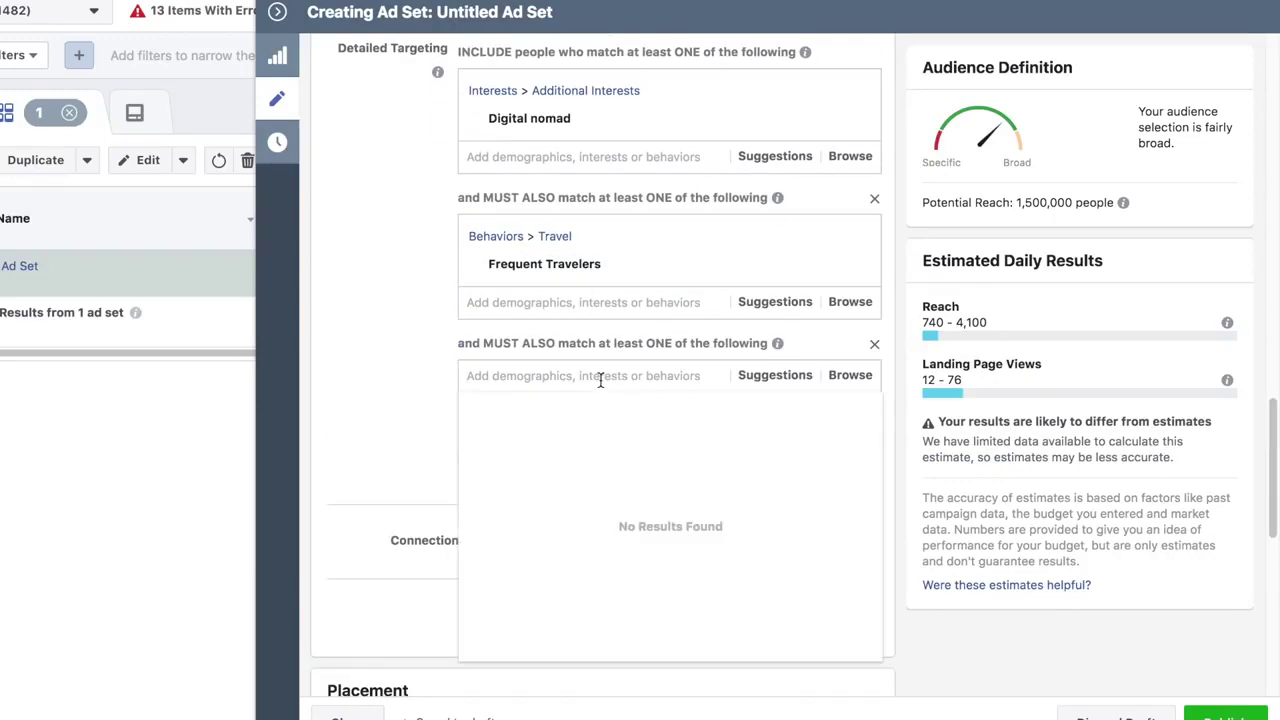
text(fligj)
key(BackSpace)
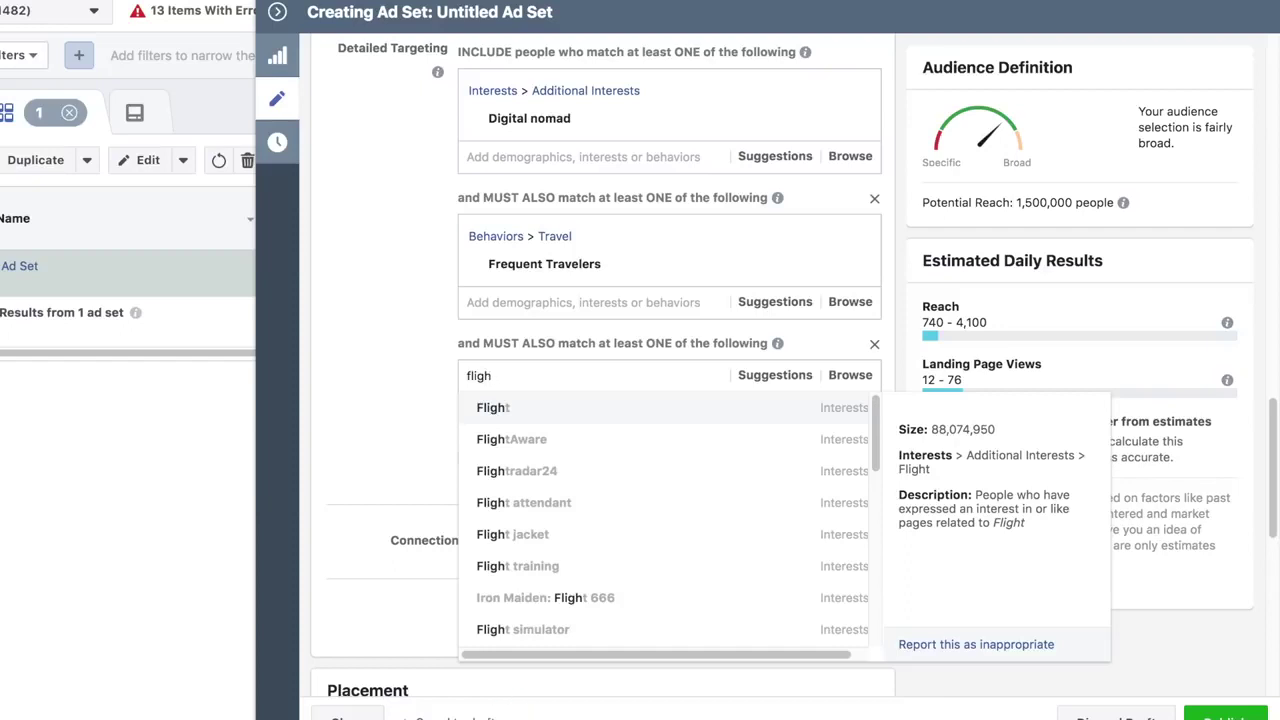
key(BackSpace)
key(BackSpace)
key(BackSpace)
key(BackSpace)
text(travel)
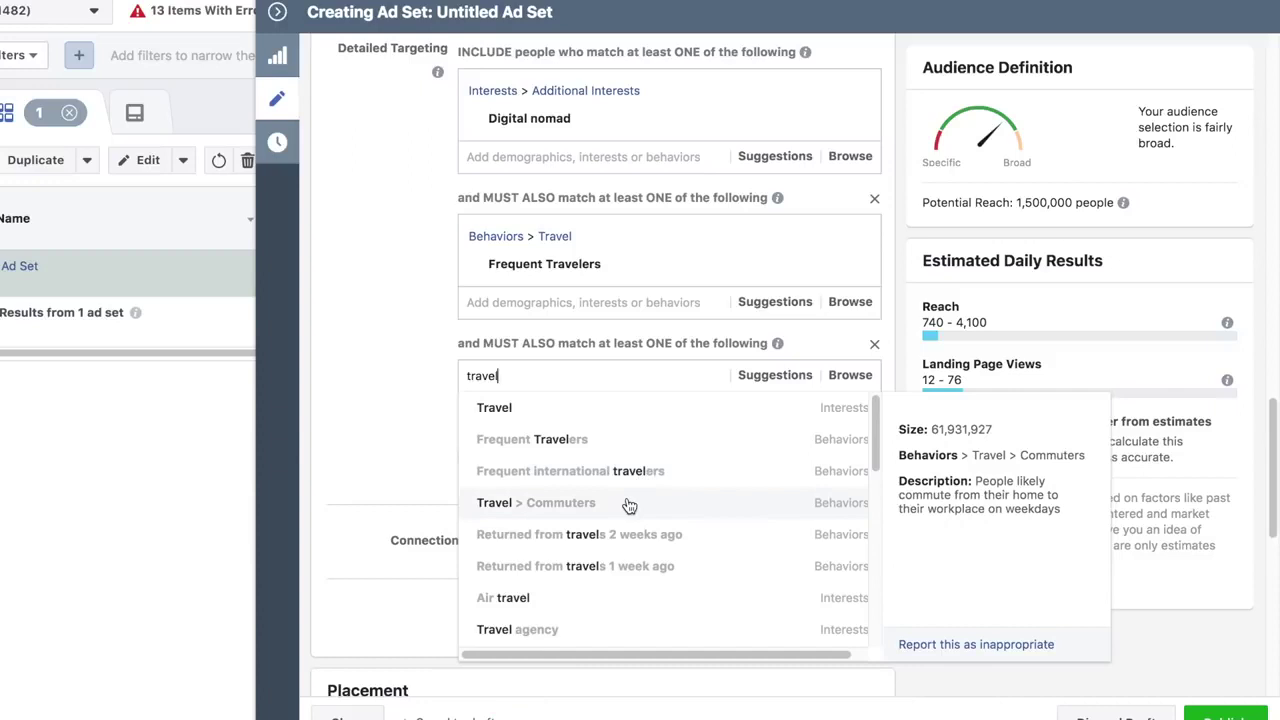
scroll(620, 510, down, 2)
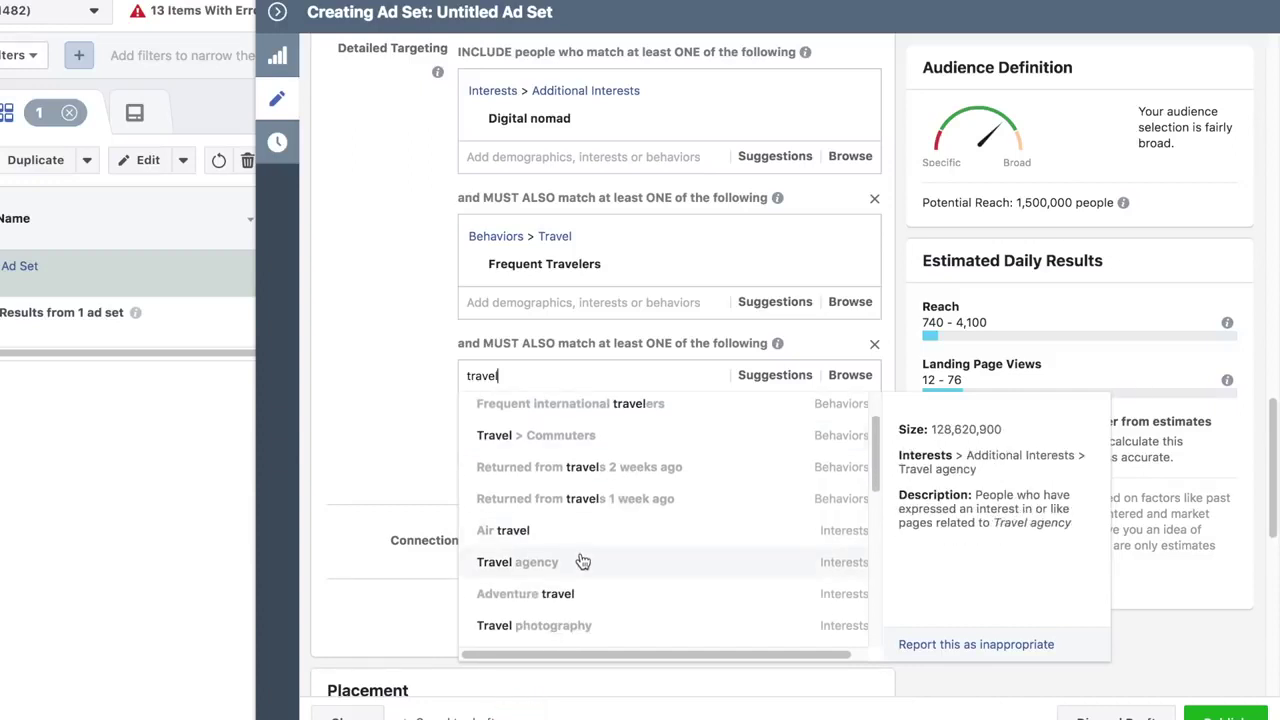
scroll(594, 562, down, 2)
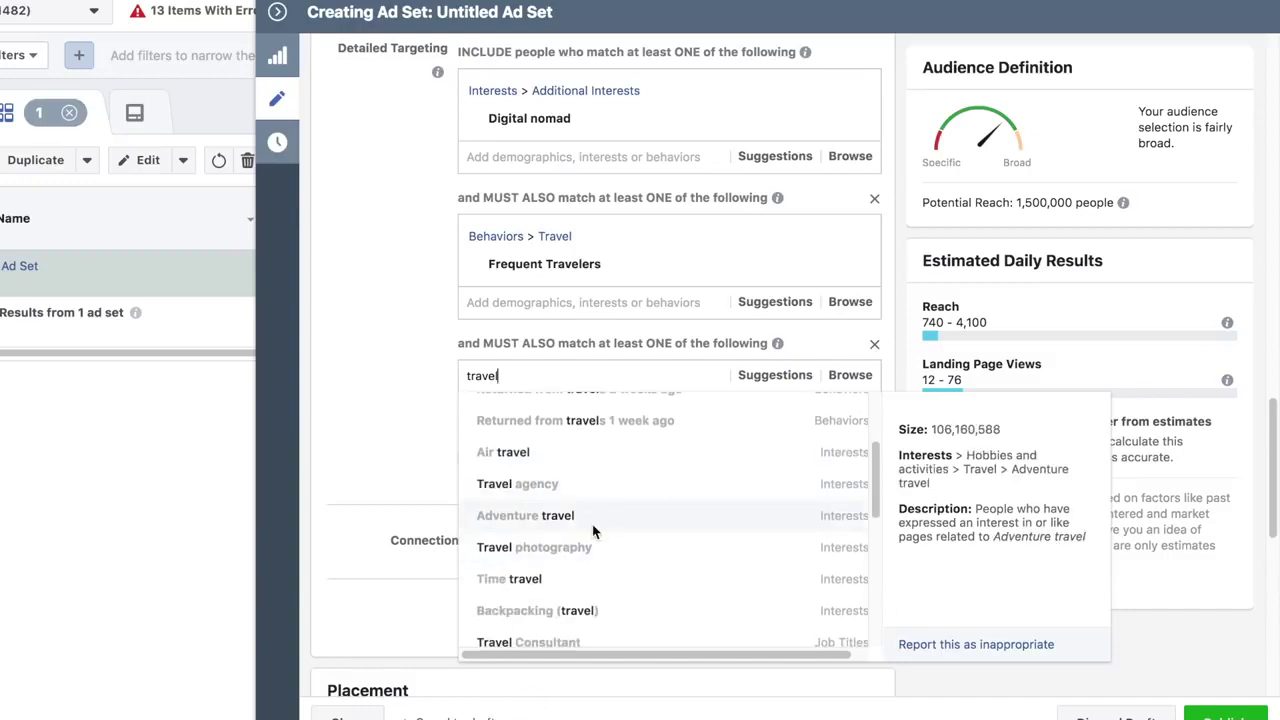
click(366, 420)
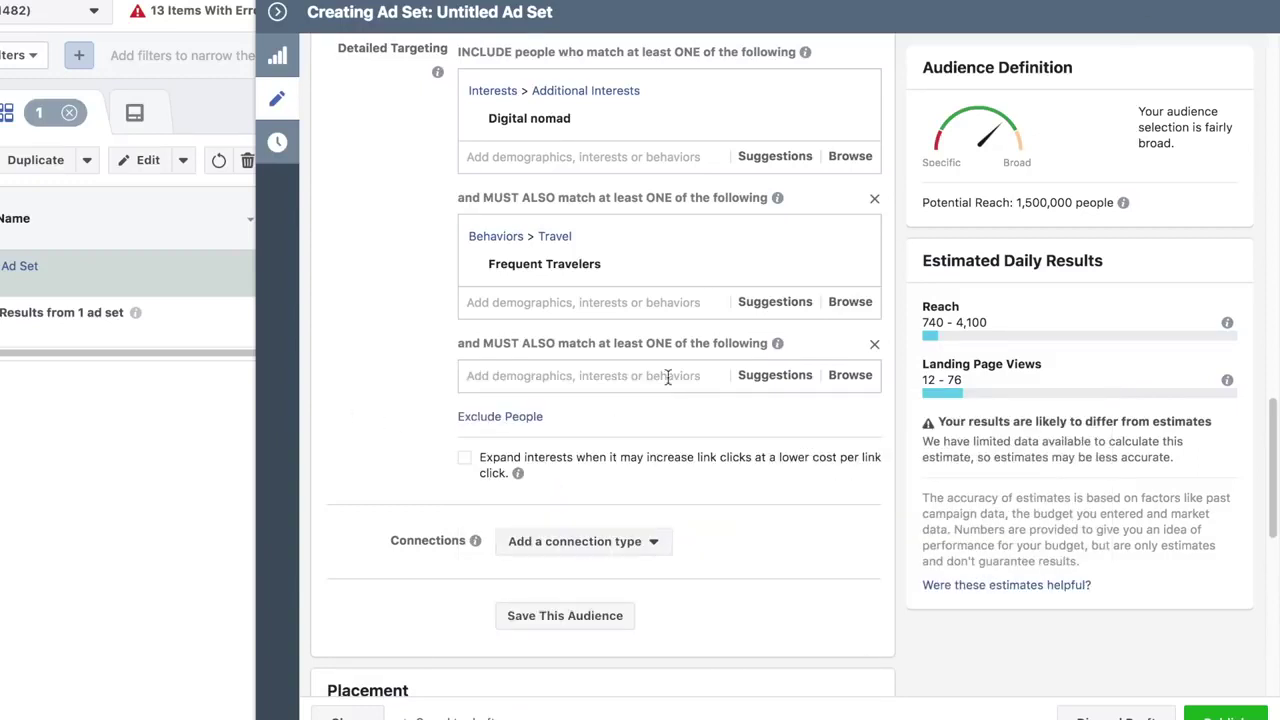
Step: Look through the travel targeting options and add the Frequent international travelers behavior to the empty must-also-match condition
click(578, 373)
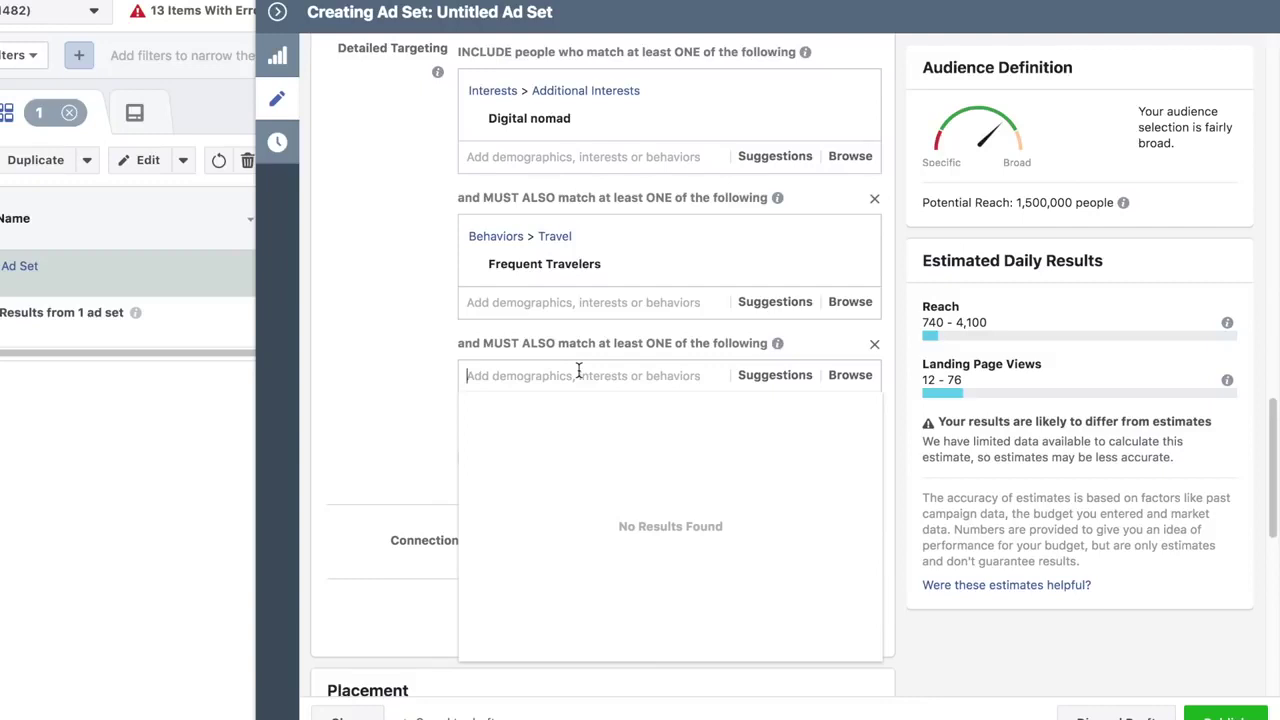
text(tr)
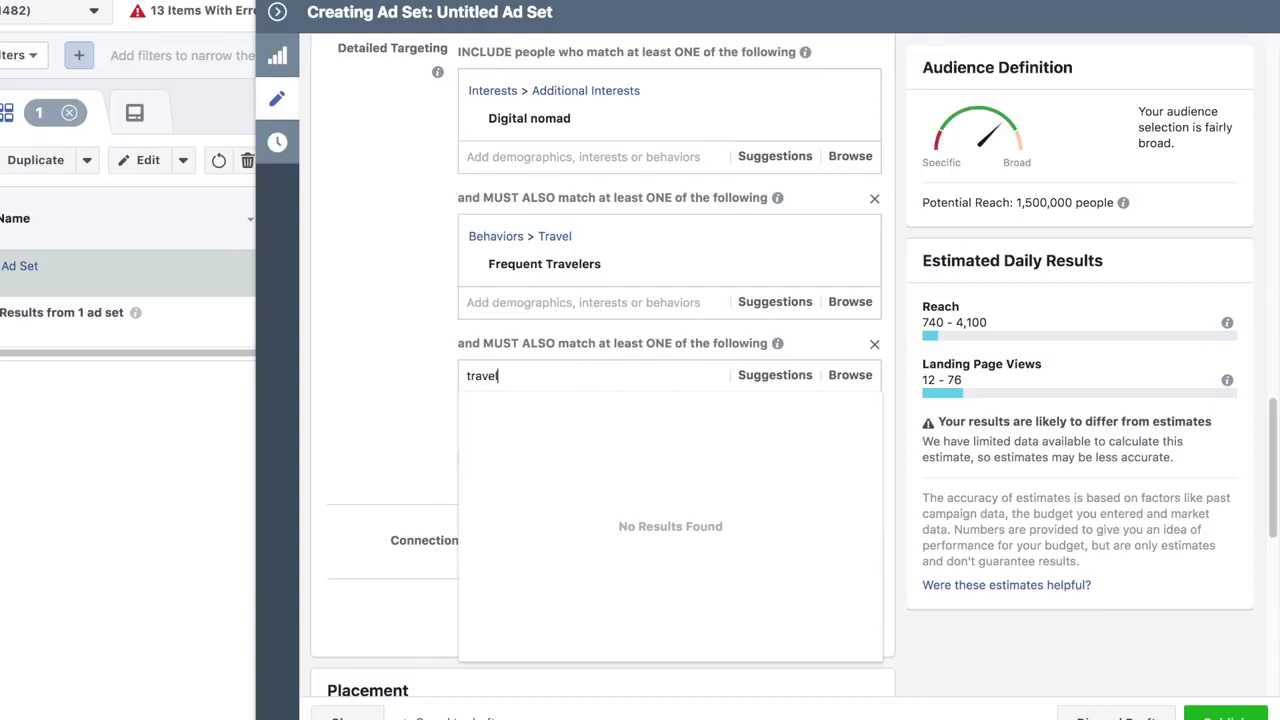
text(avel)
scroll(615, 480, down, 4)
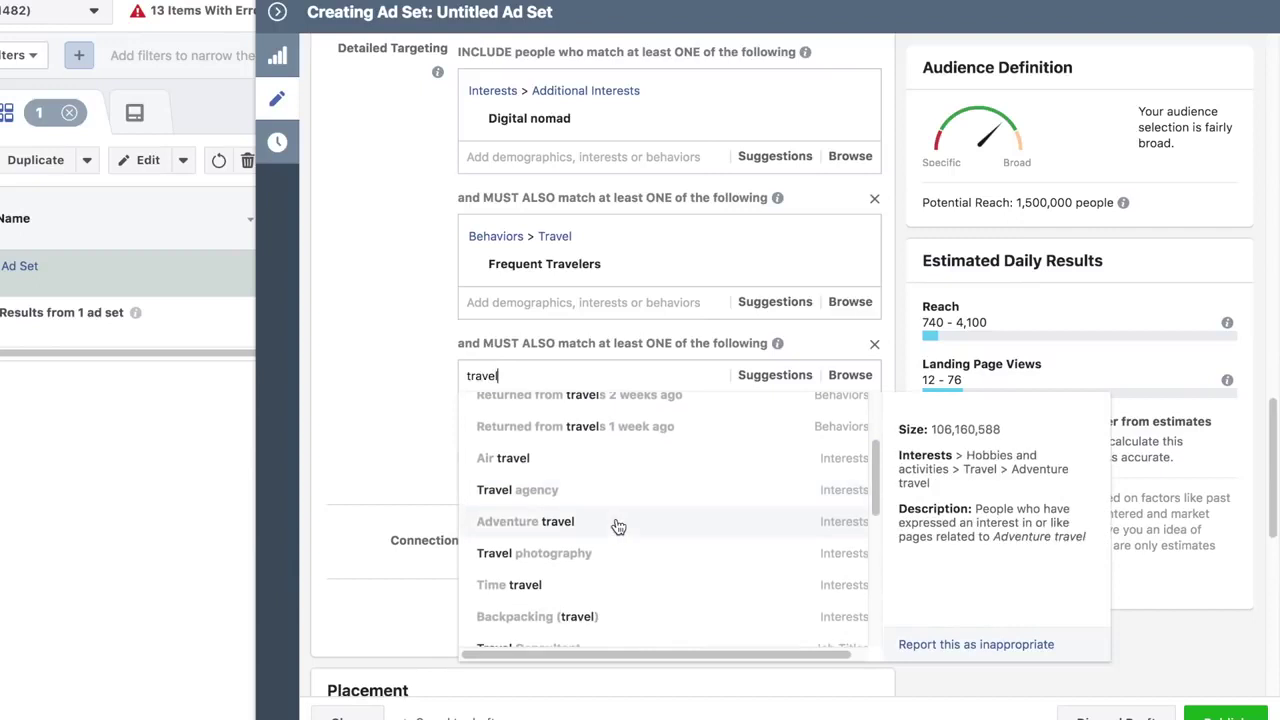
scroll(618, 526, down, 3)
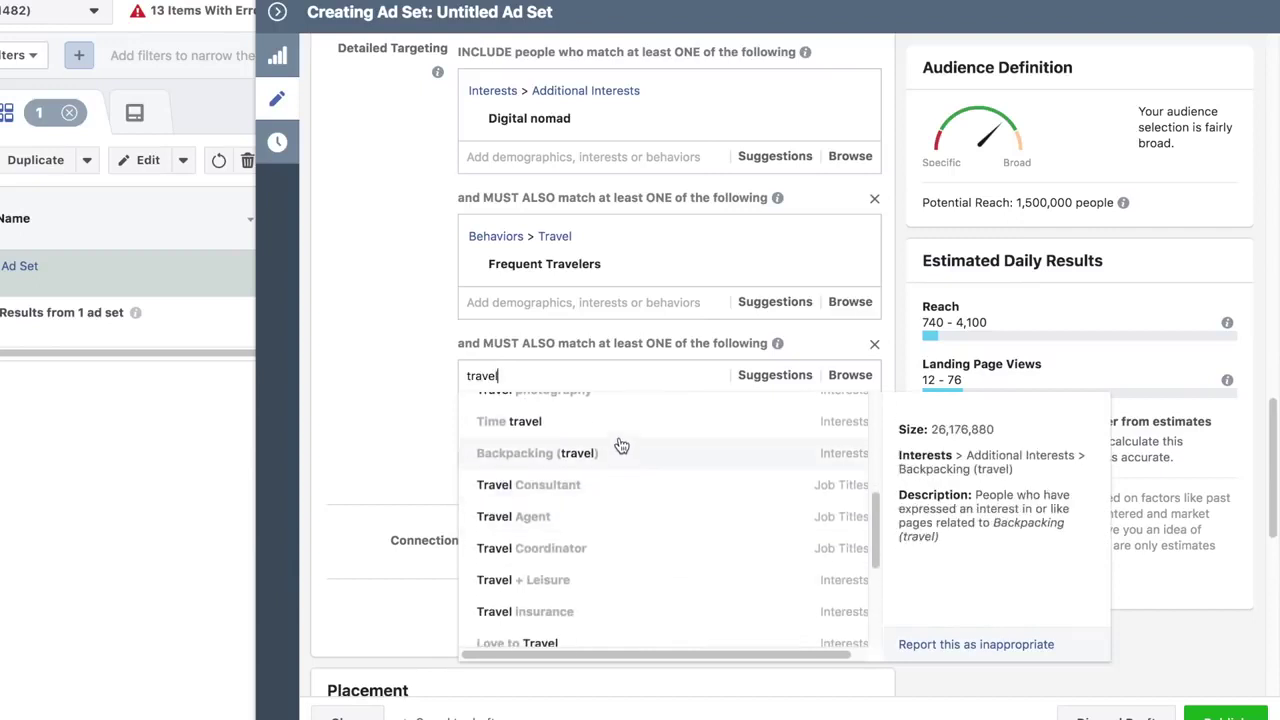
scroll(624, 505, down, 4)
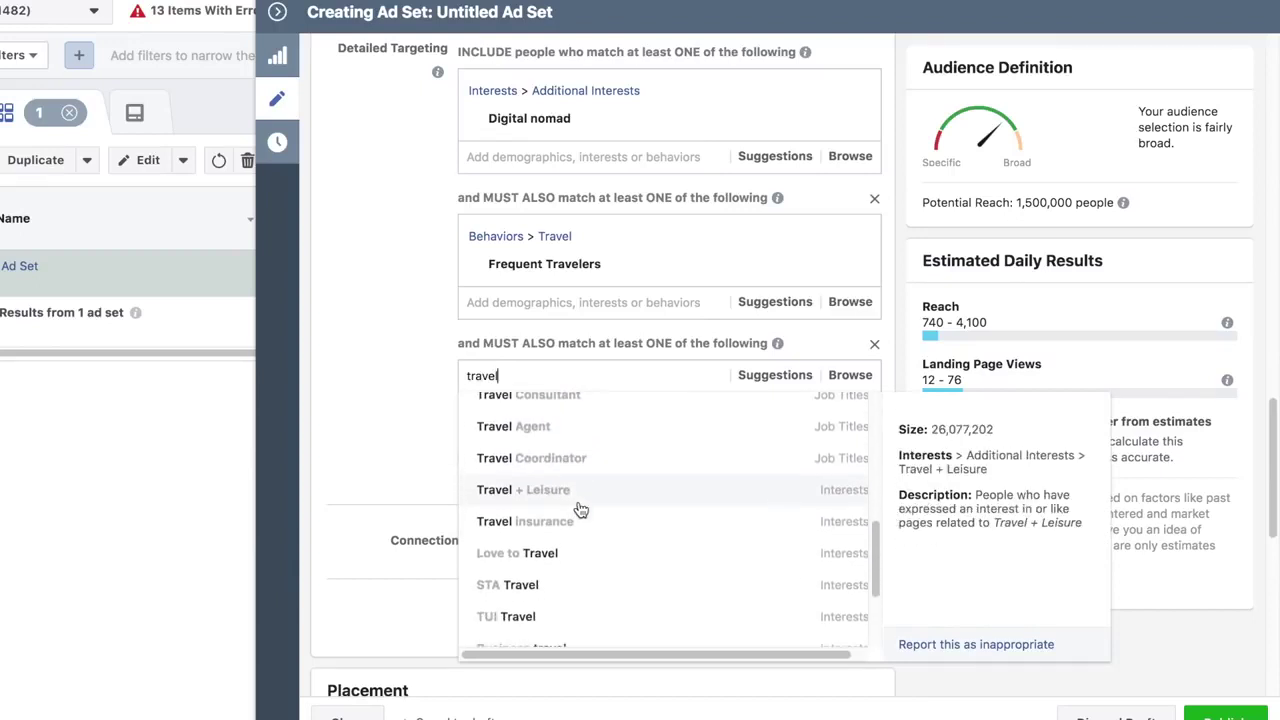
scroll(600, 510, down, 4)
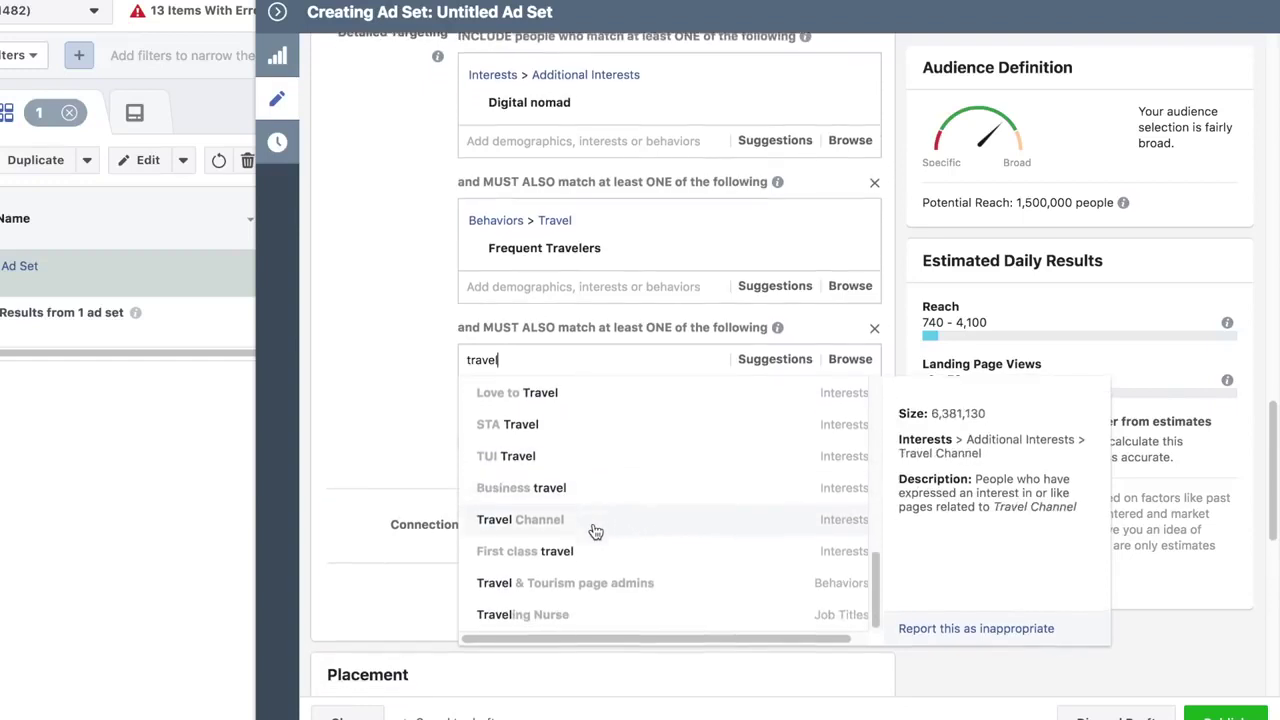
scroll(601, 518, up, 5)
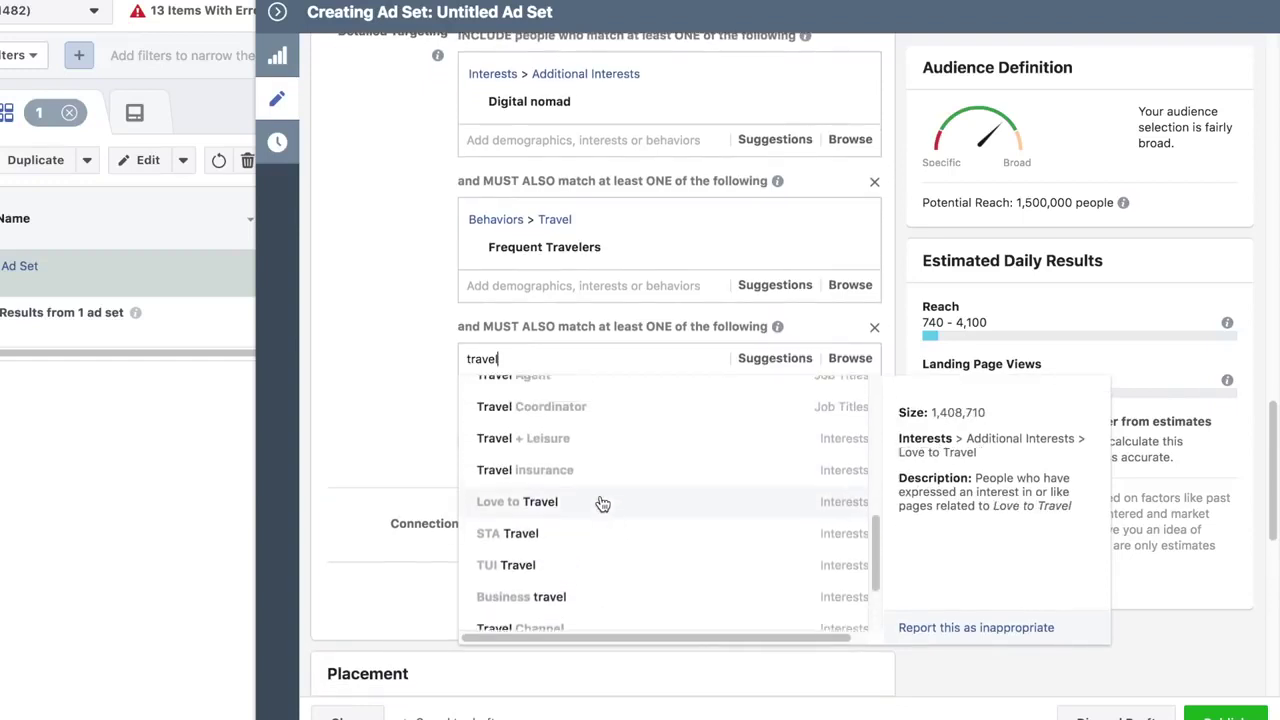
scroll(603, 496, up, 8)
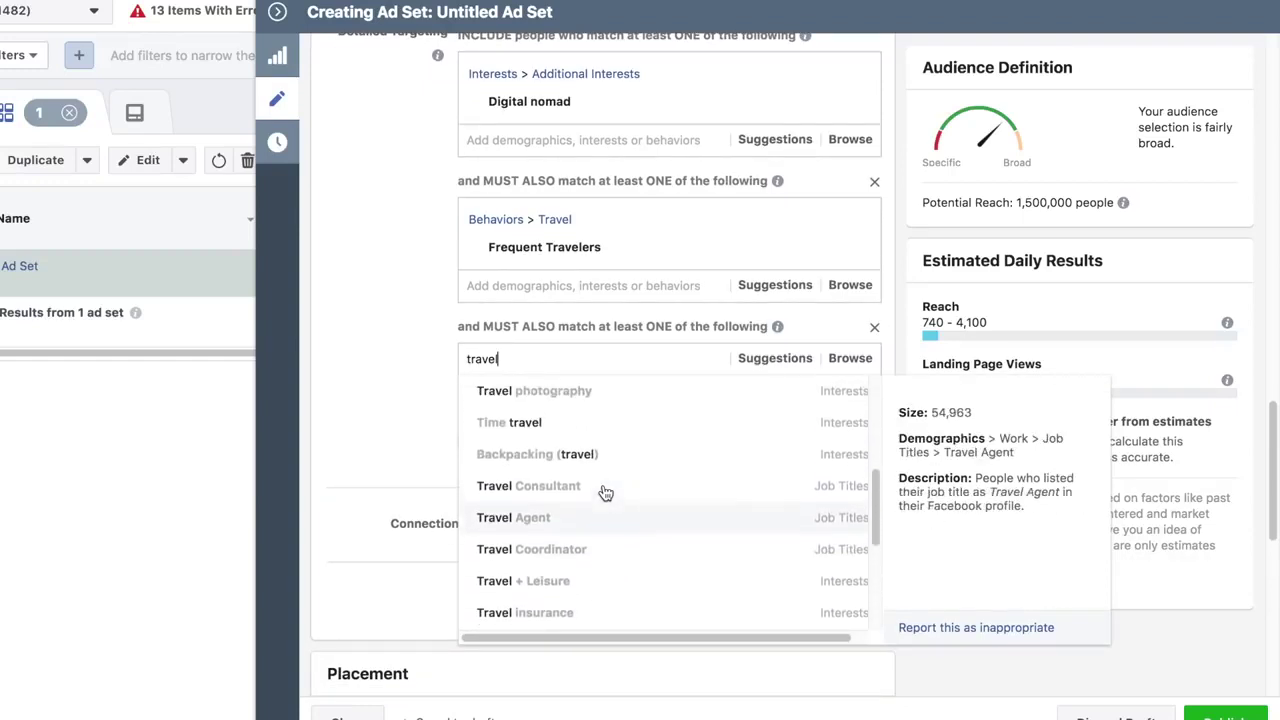
scroll(606, 492, up, 4)
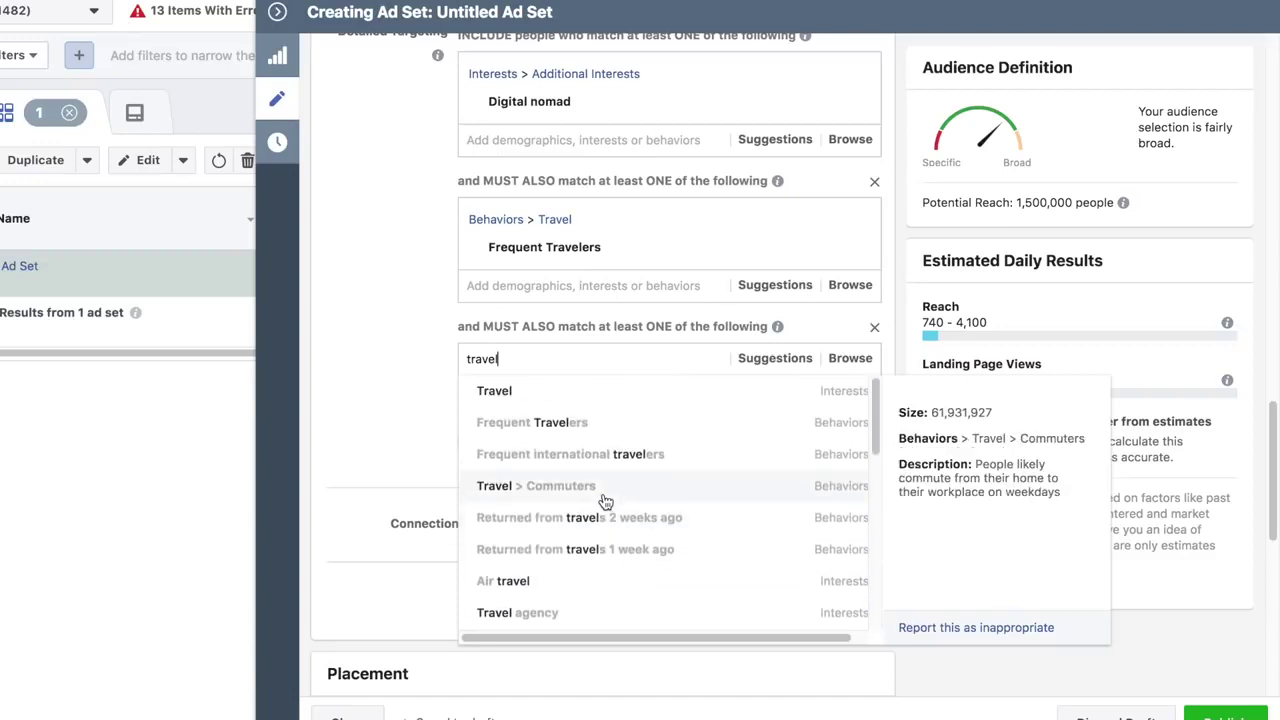
click(668, 458)
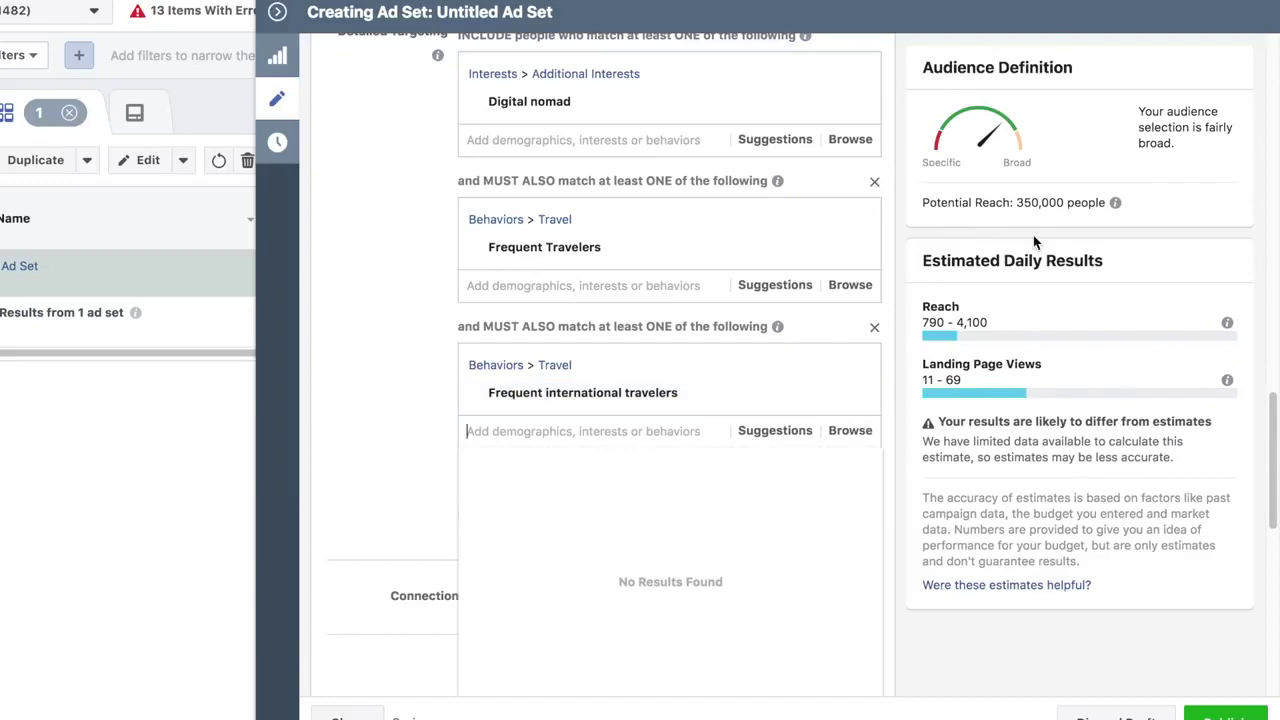
click(387, 428)
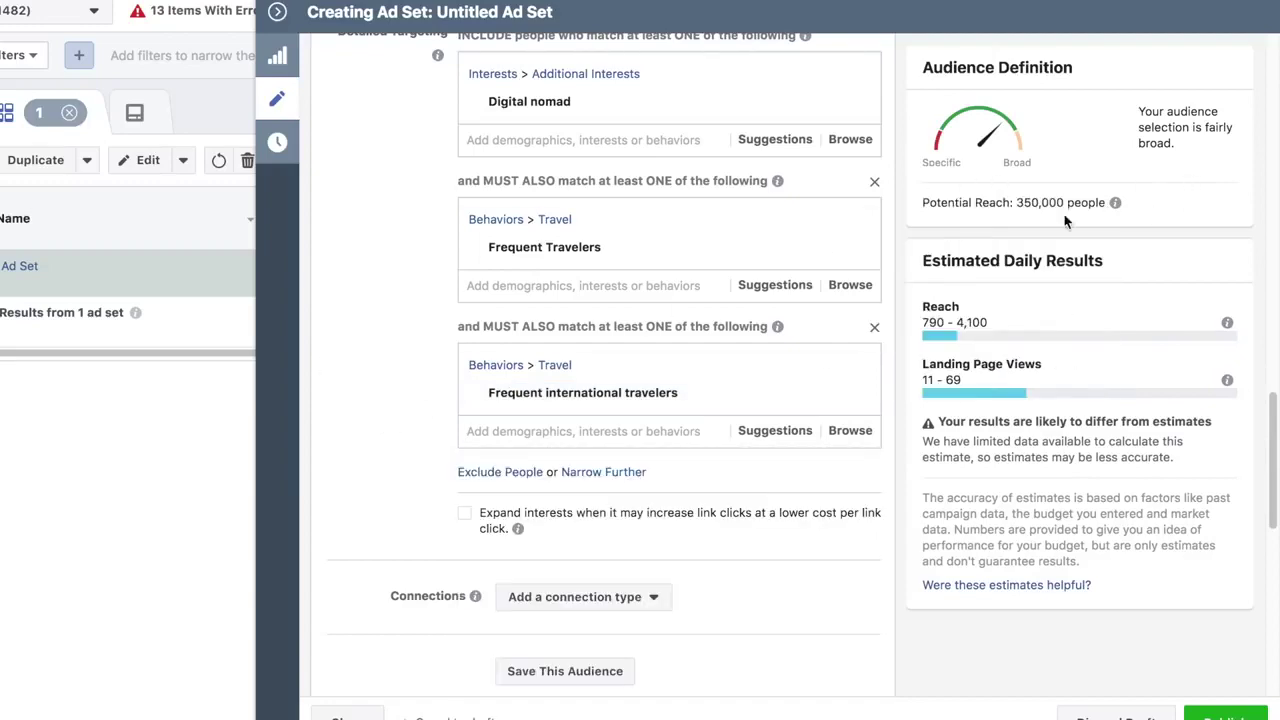
Step: Rename the ad set as Travelers - 35-65+ - MW
scroll(432, 428, down, 3)
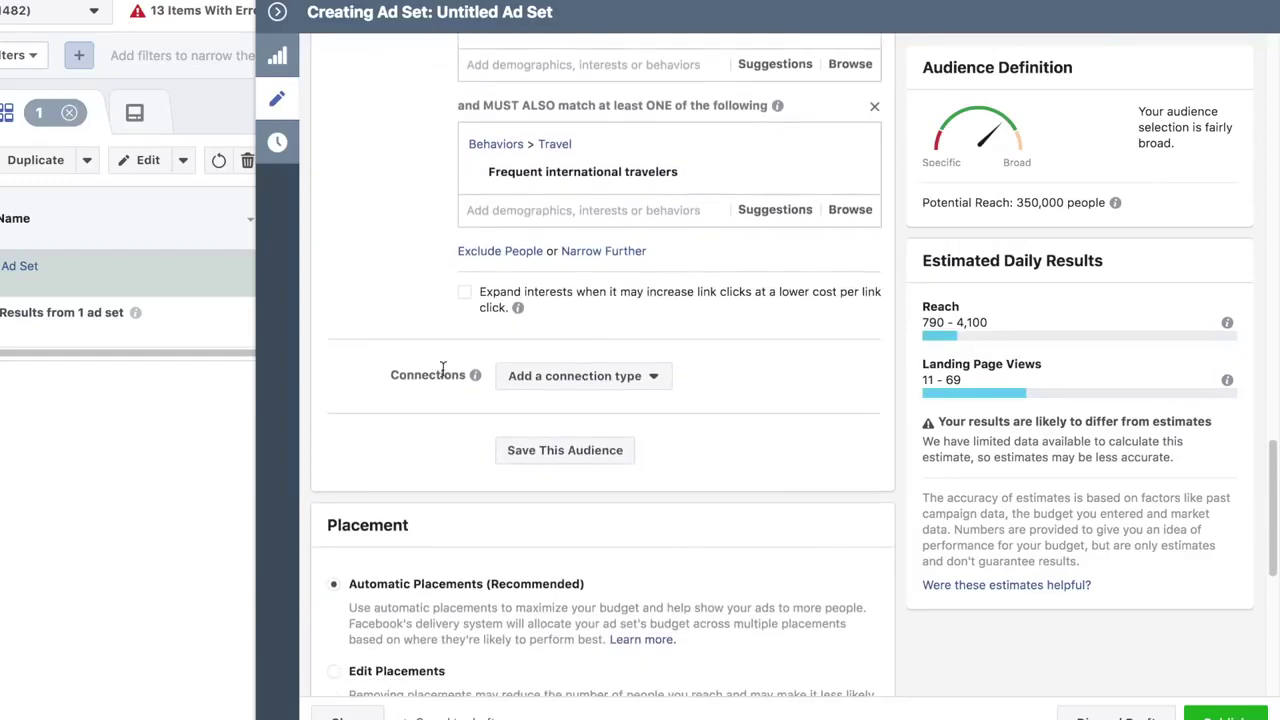
scroll(437, 412, up, 4)
scroll(440, 410, up, 6)
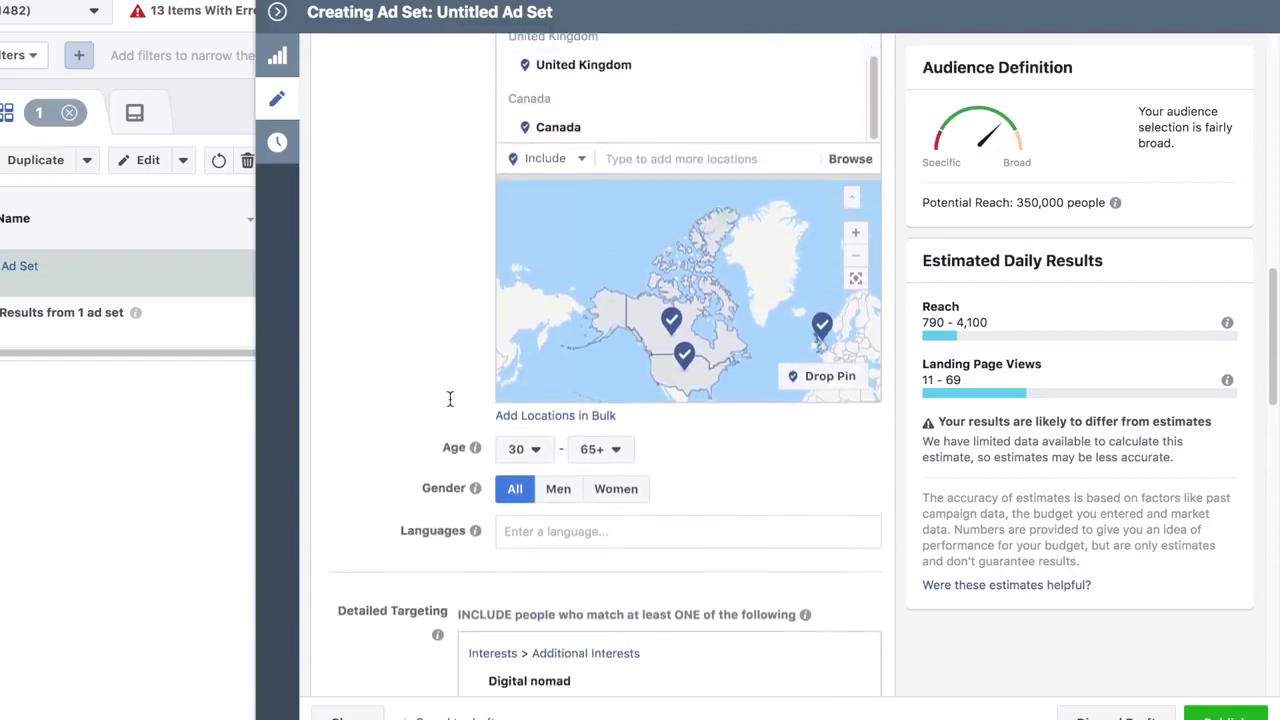
scroll(492, 427, up, 10)
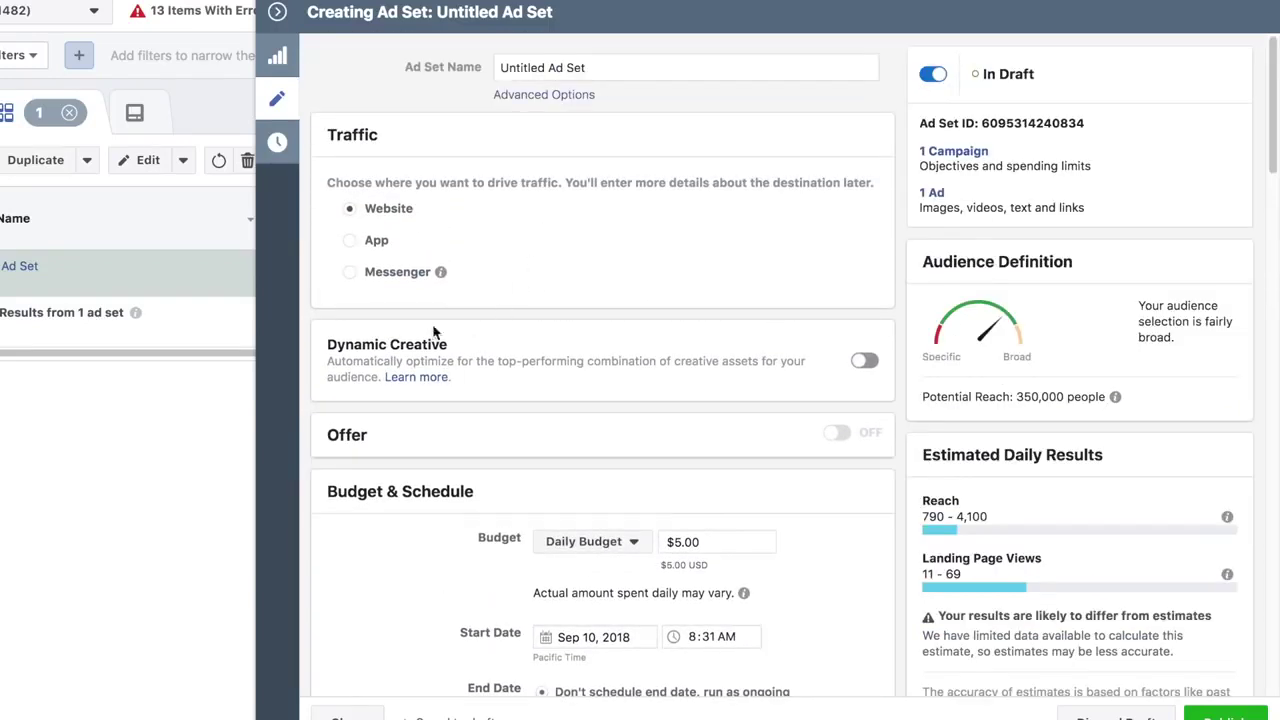
click(605, 68)
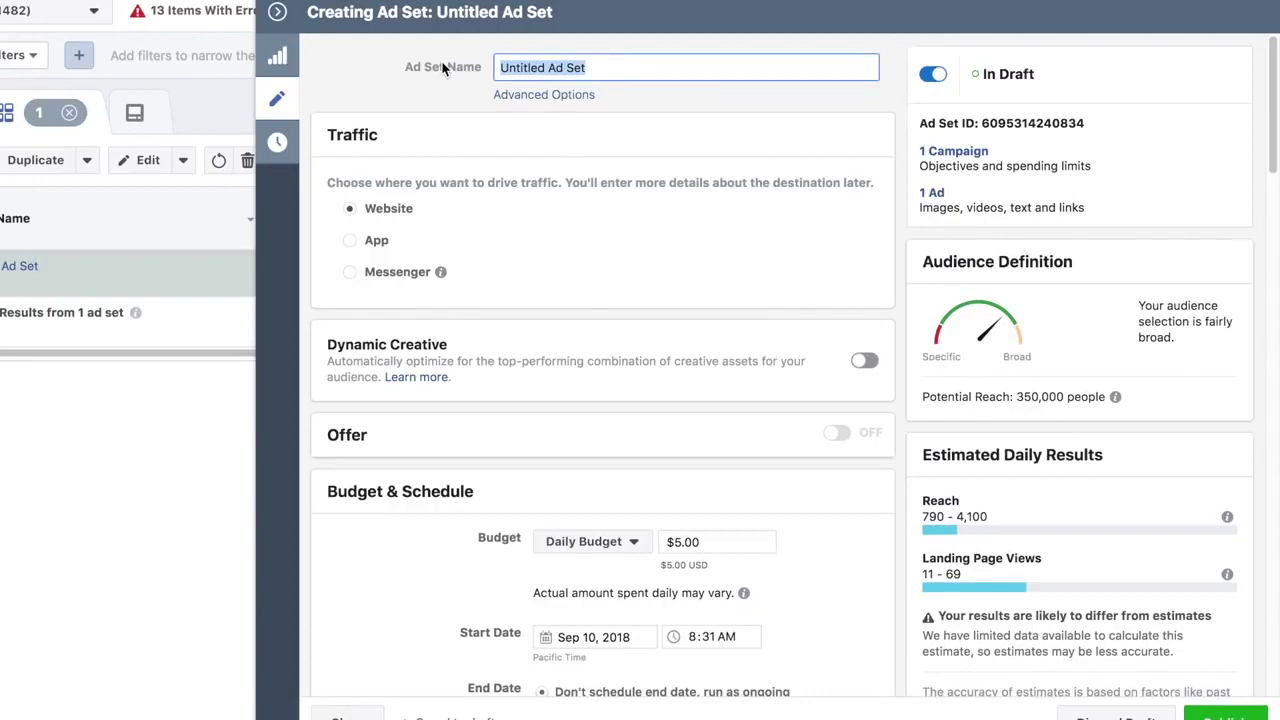
text(Travelers - 35-65+ - MW)
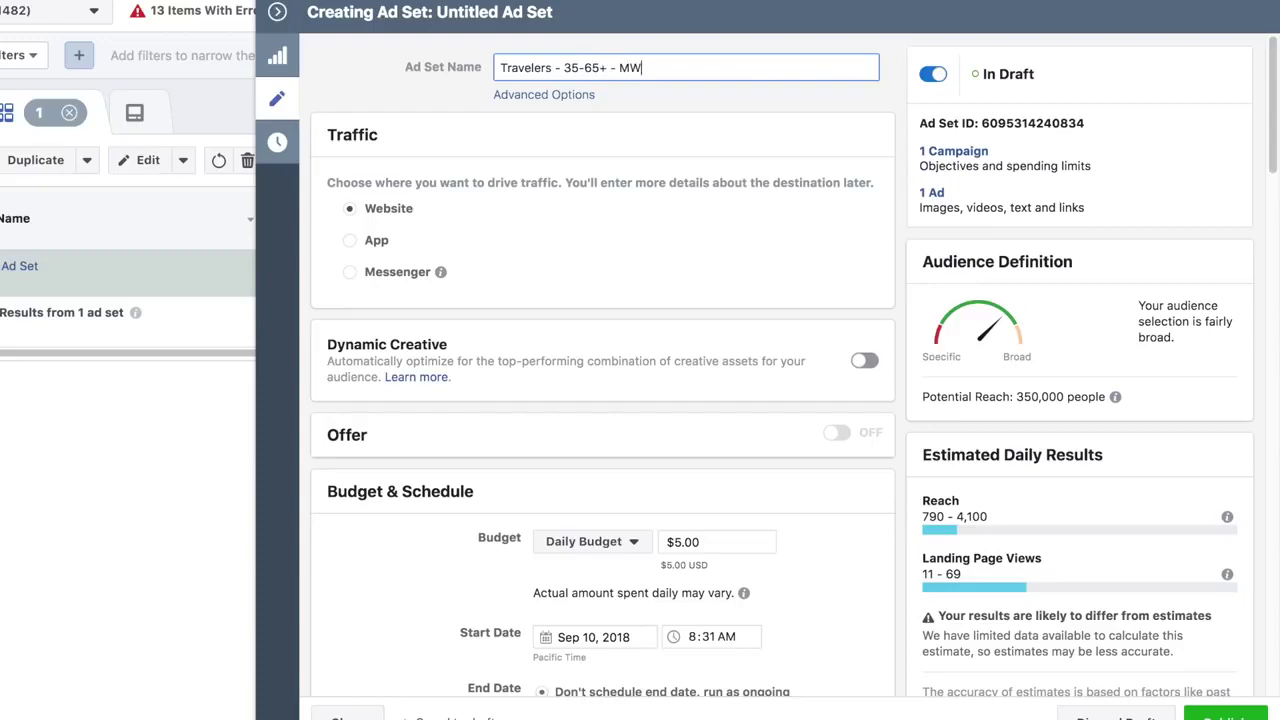
Step: Review the ad set's settings from the budget and audience down to placement and delivery optimization
scroll(600, 290, down, 6)
scroll(615, 296, up, 3)
scroll(615, 296, up, 1)
scroll(680, 348, down, 8)
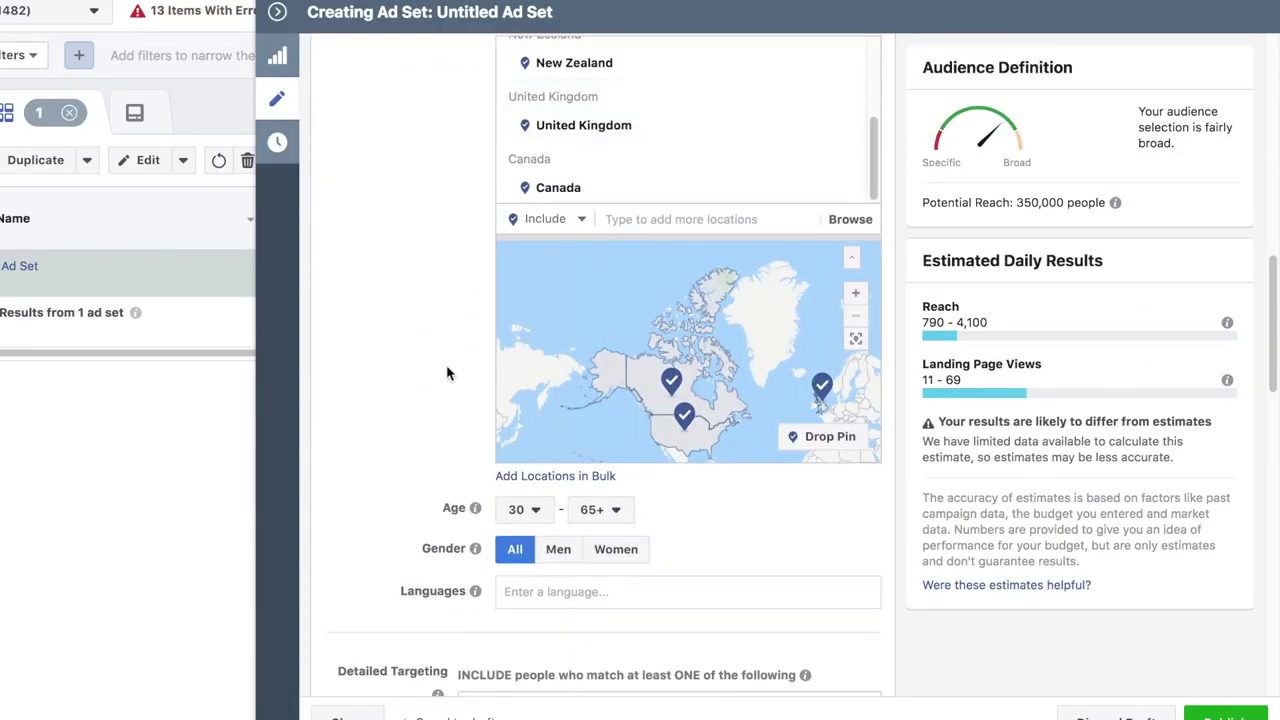
scroll(446, 371, down, 6)
scroll(467, 349, down, 5)
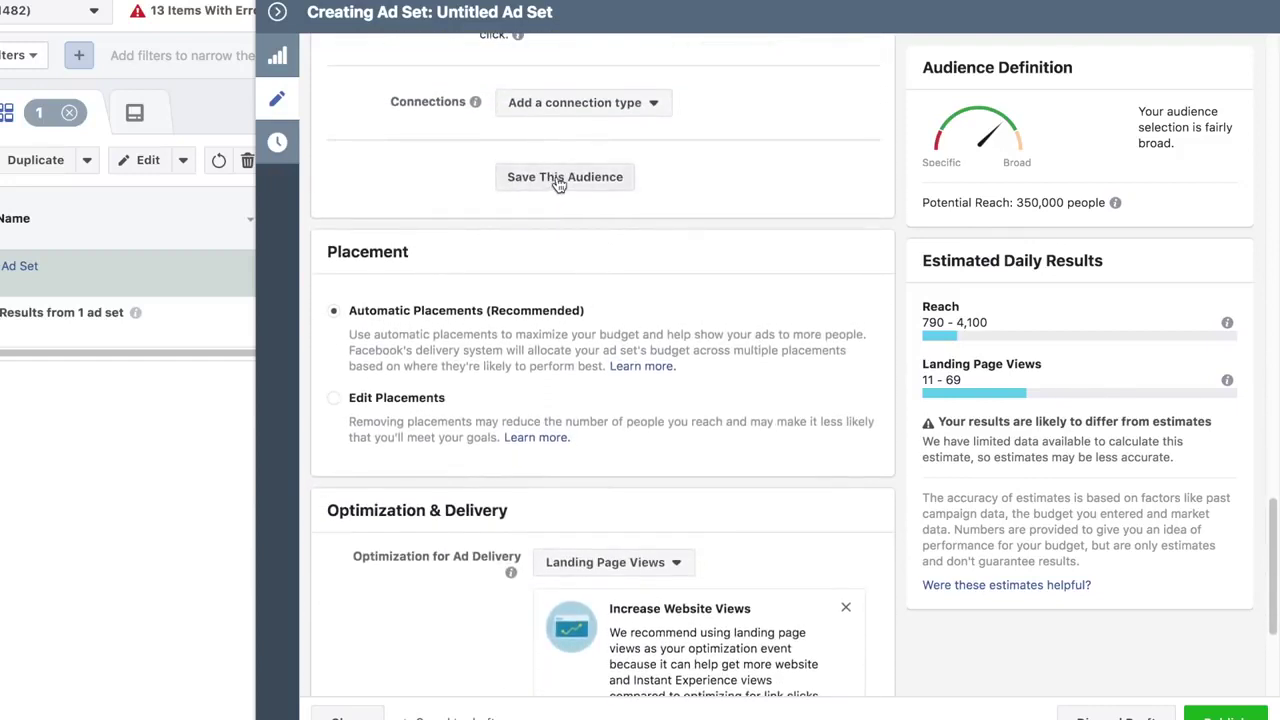
Step: Switch the ad set to edited placements and limit the Facebook platform to Feeds only
scroll(560, 190, down, 3)
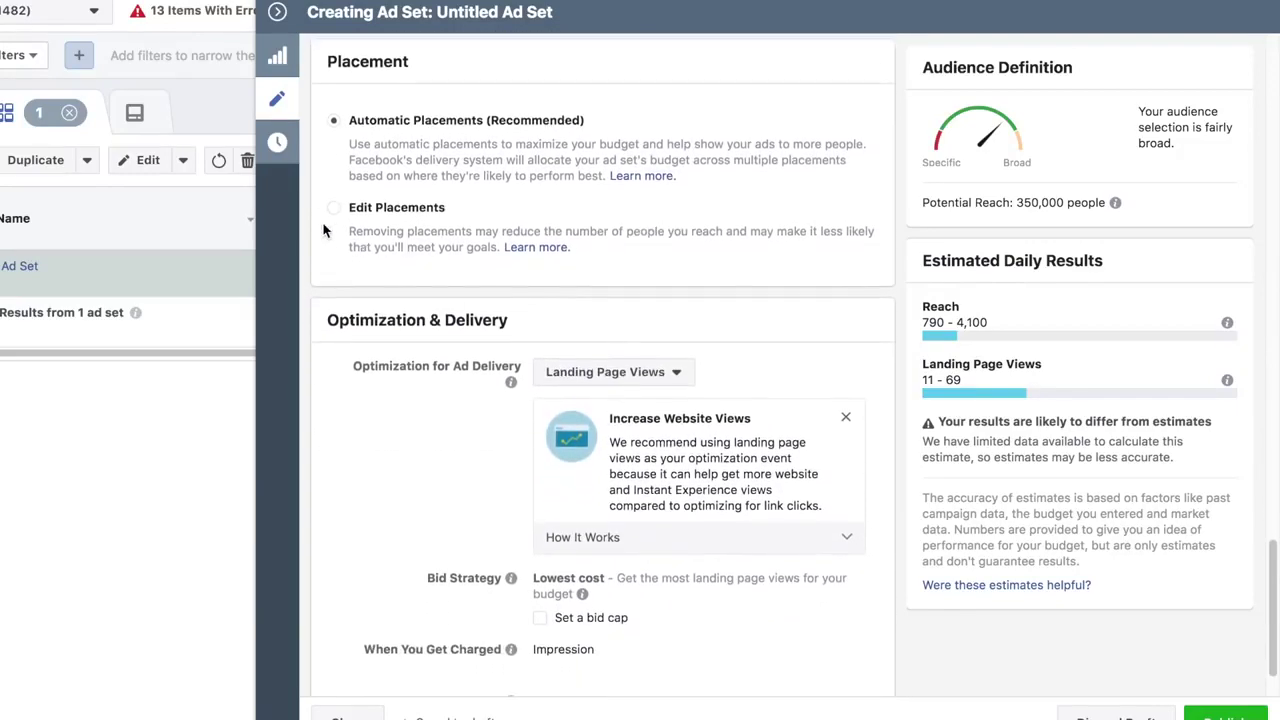
click(333, 211)
scroll(462, 292, down, 1)
scroll(490, 294, down, 5)
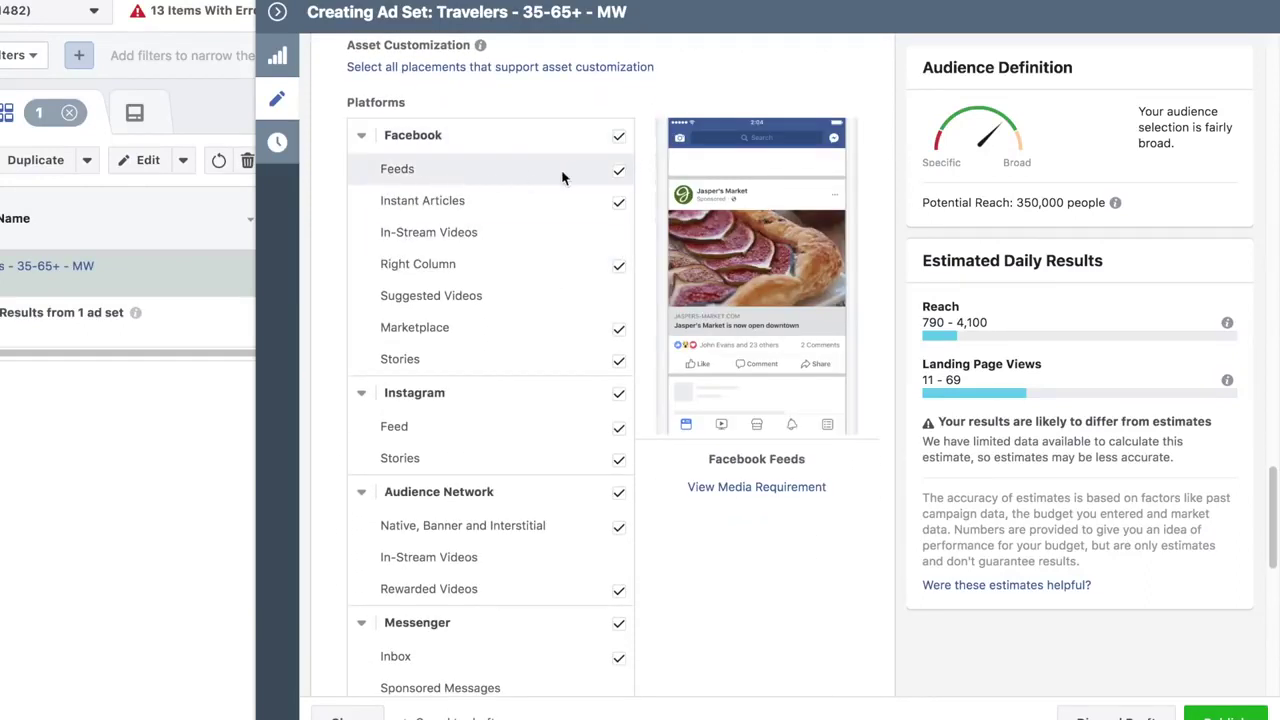
click(618, 138)
click(619, 220)
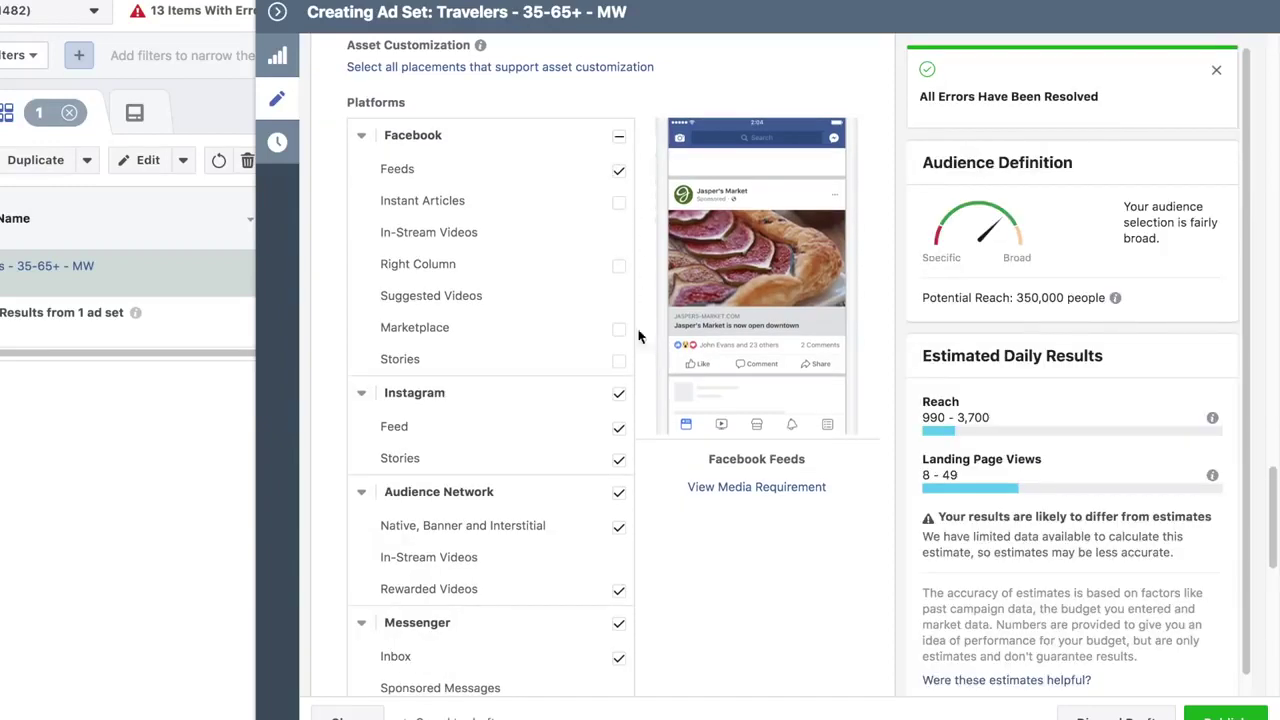
Step: Exclude all Audience Network and Messenger placements from the ad set
scroll(617, 460, down, 1)
click(619, 446)
click(619, 574)
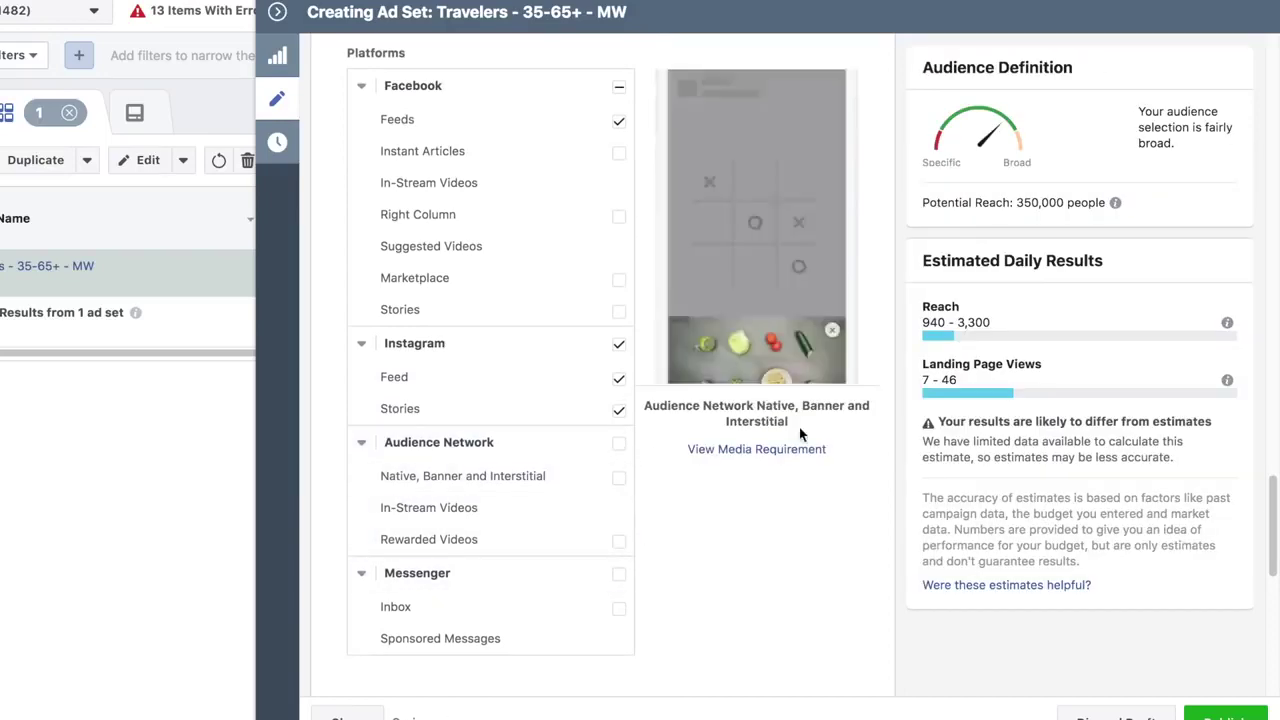
Step: Optimize the ad set's delivery for Link Clicks and set the charging basis to Link Click (CPC)
scroll(700, 455, down, 4)
scroll(703, 481, down, 3)
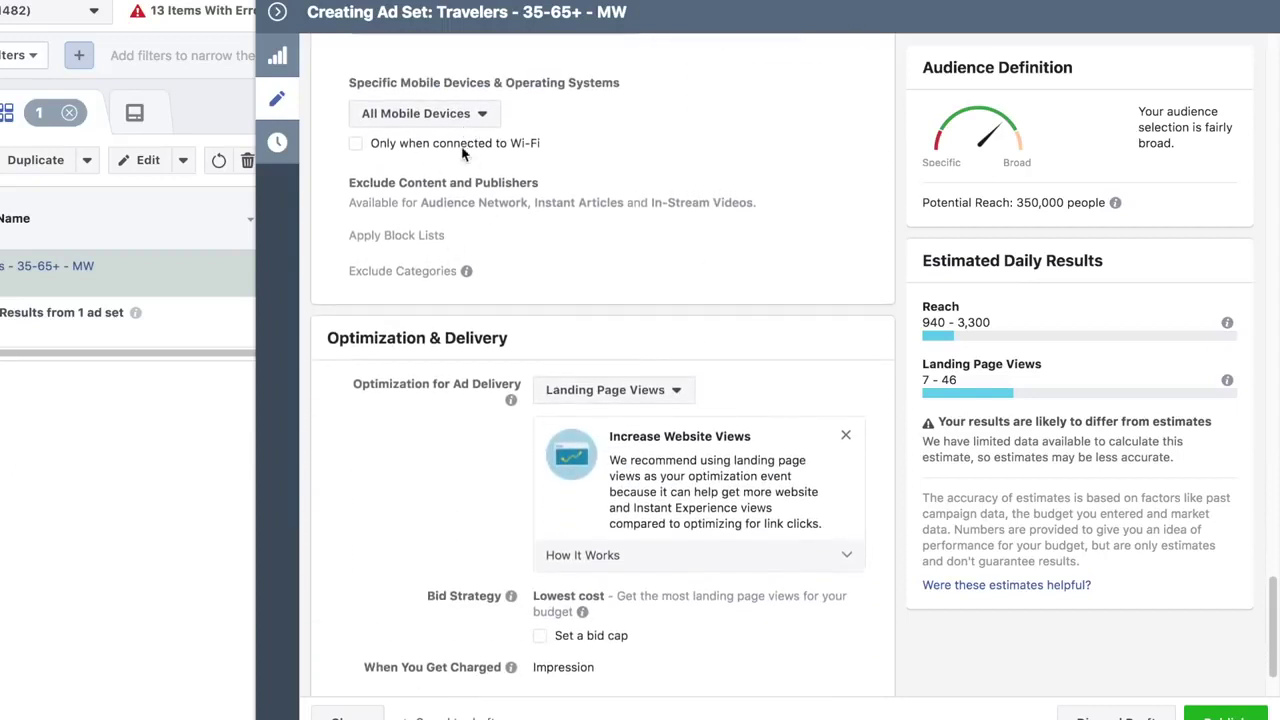
scroll(530, 175, down, 1)
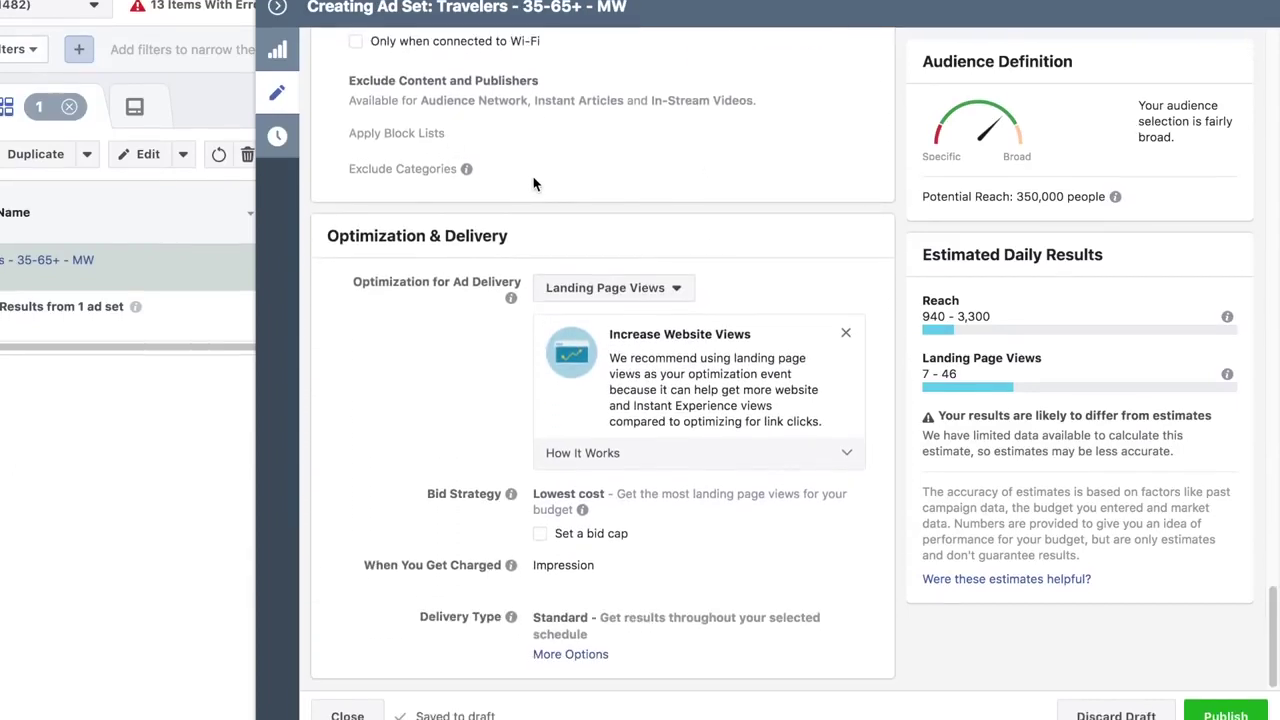
mouse_move(604, 550)
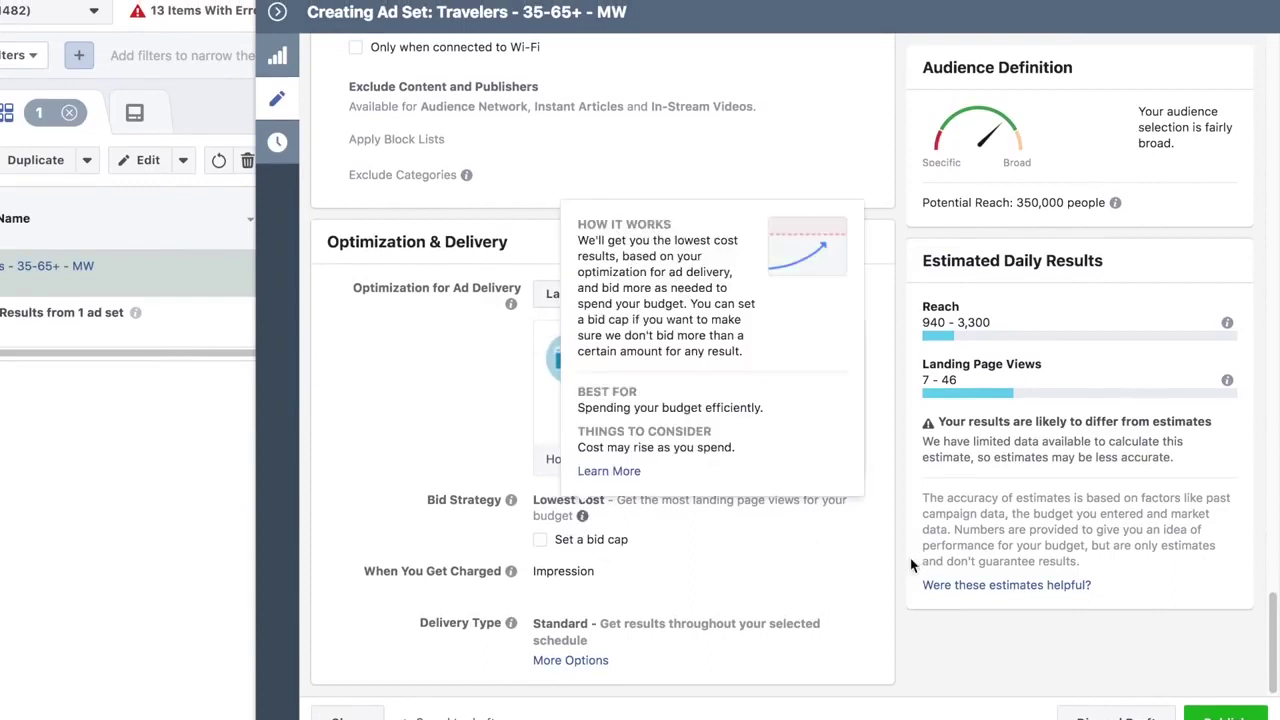
click(670, 300)
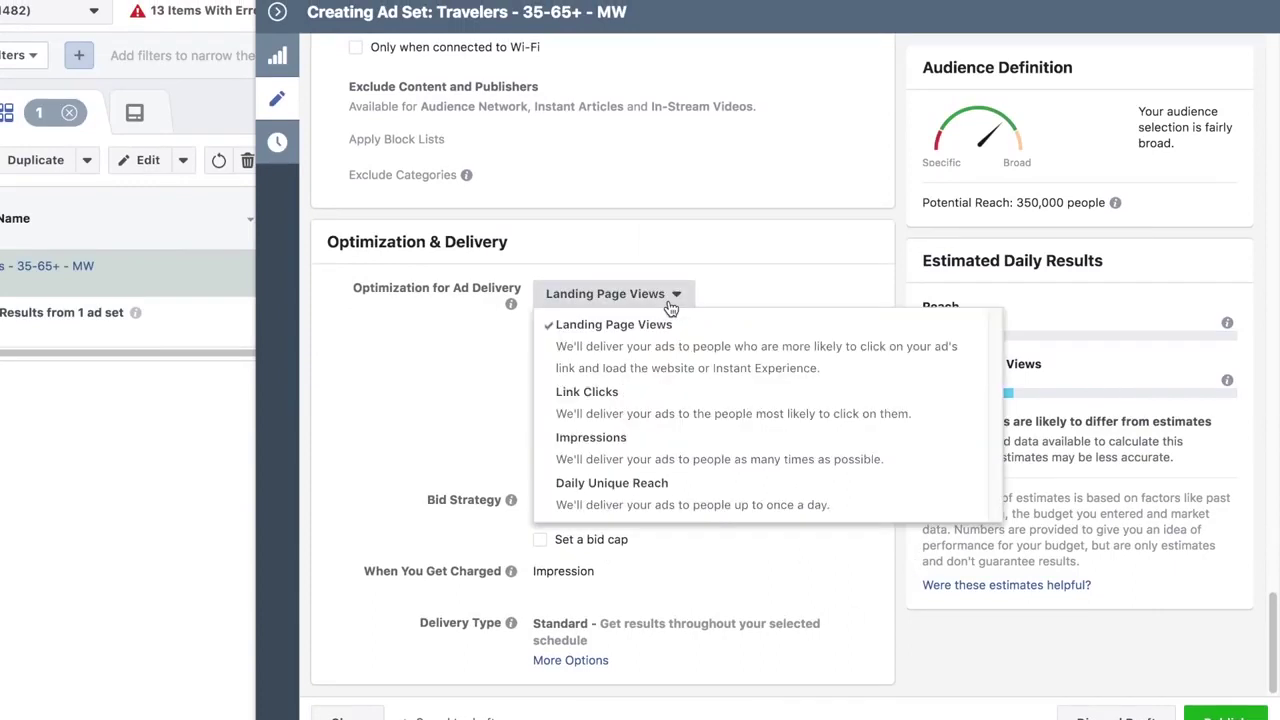
click(651, 394)
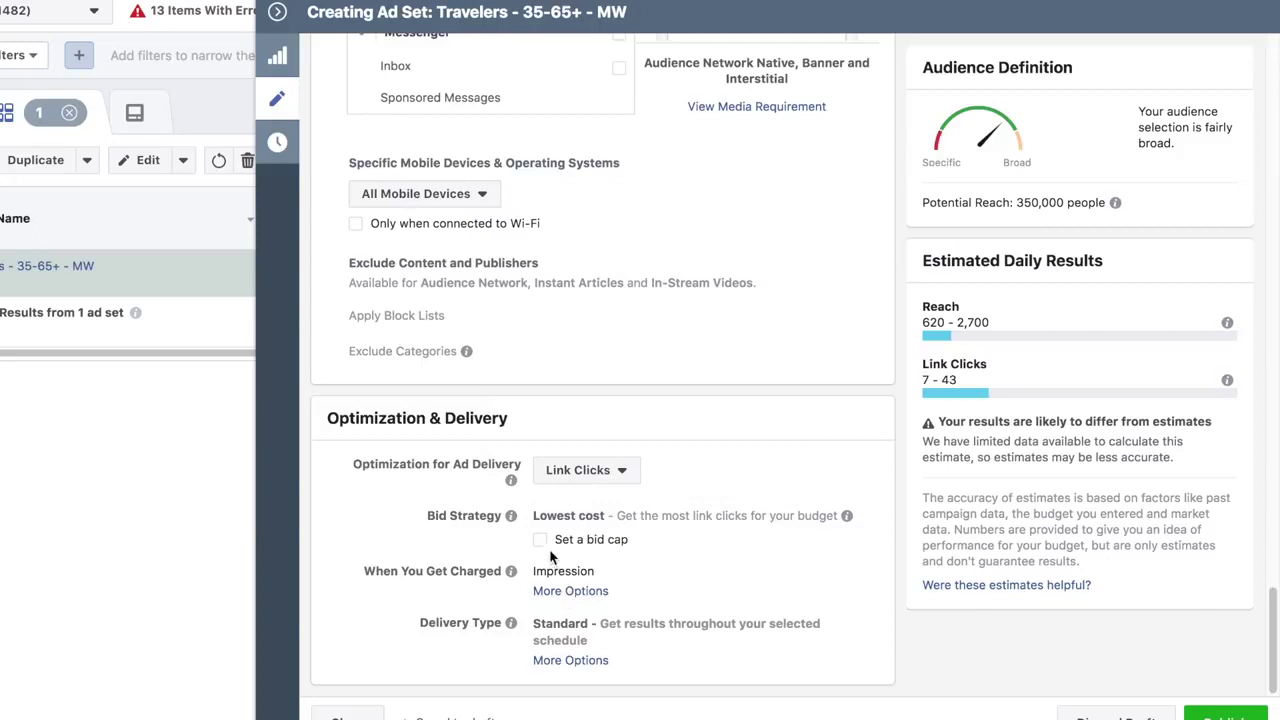
click(598, 593)
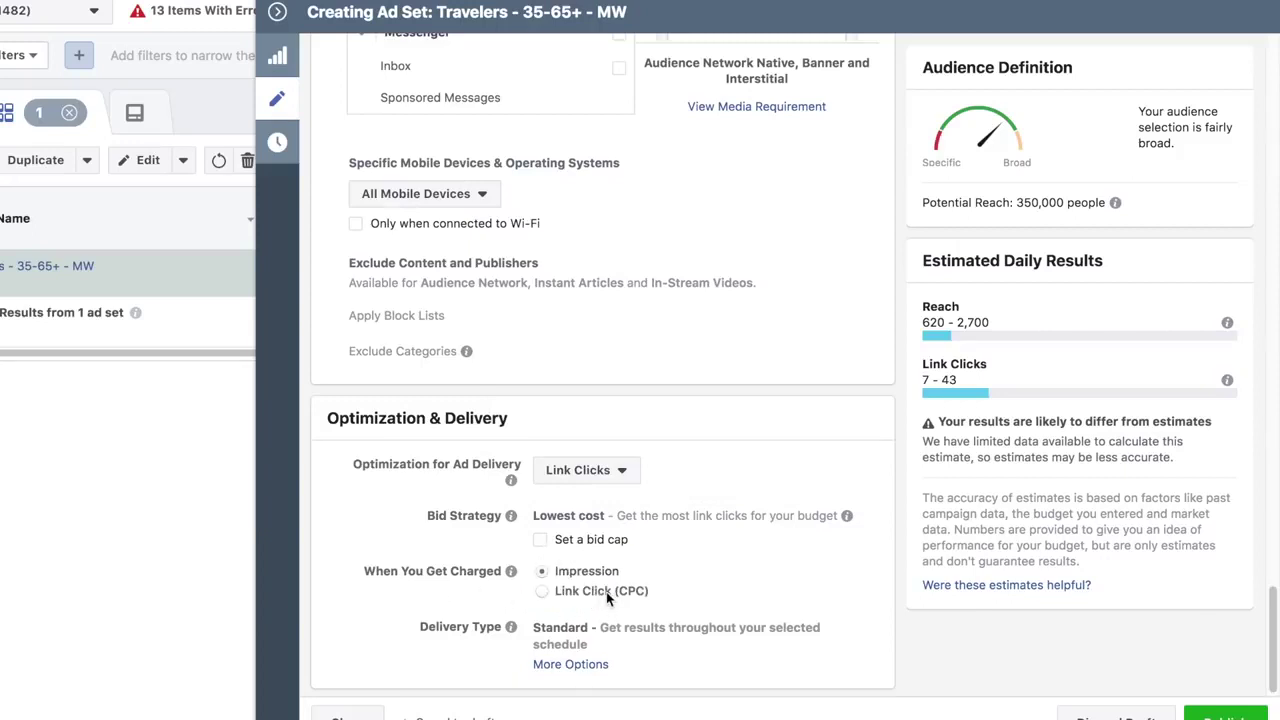
click(540, 592)
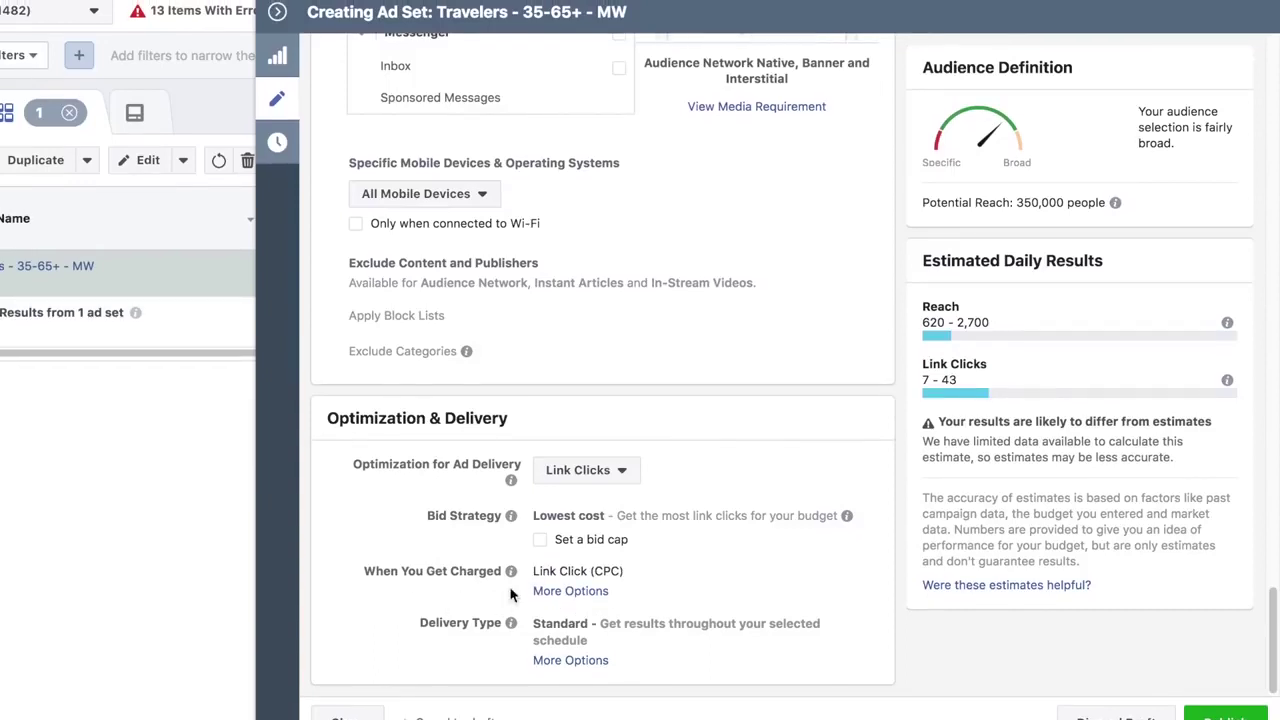
Step: Leave the ad set editor, open the untitled ad for editing and check its Facebook Page selection
click(277, 15)
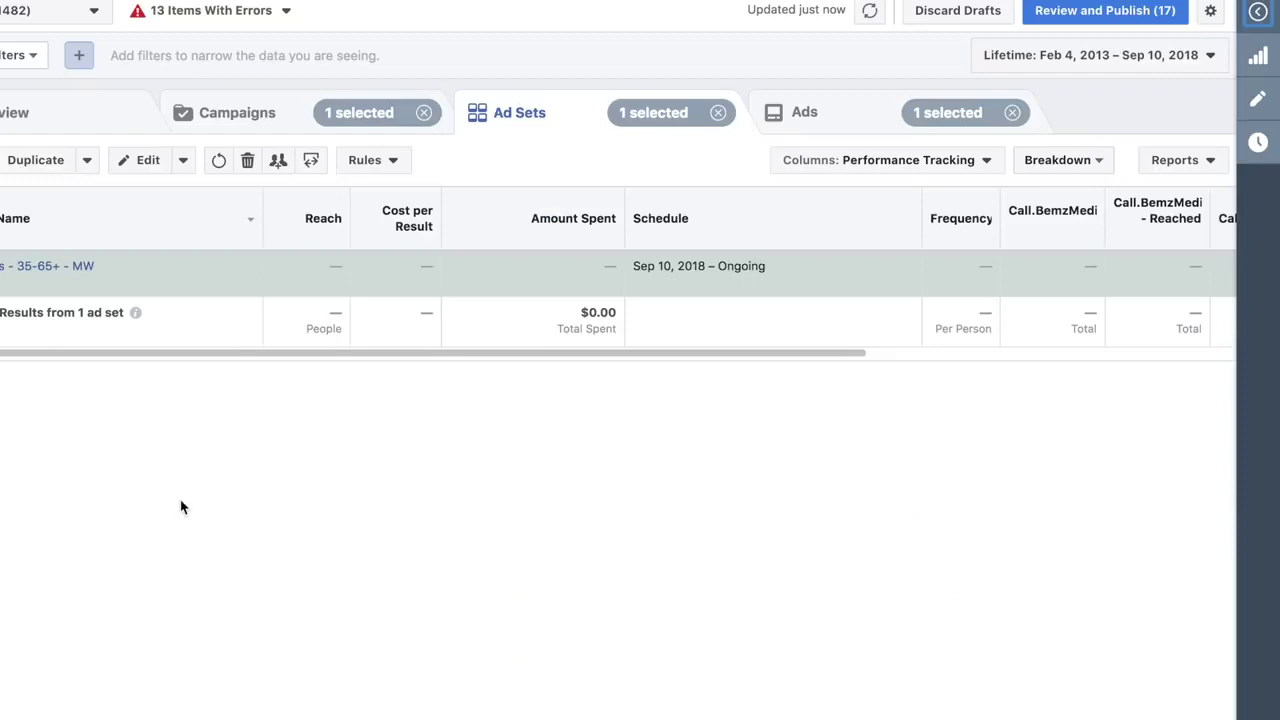
click(805, 114)
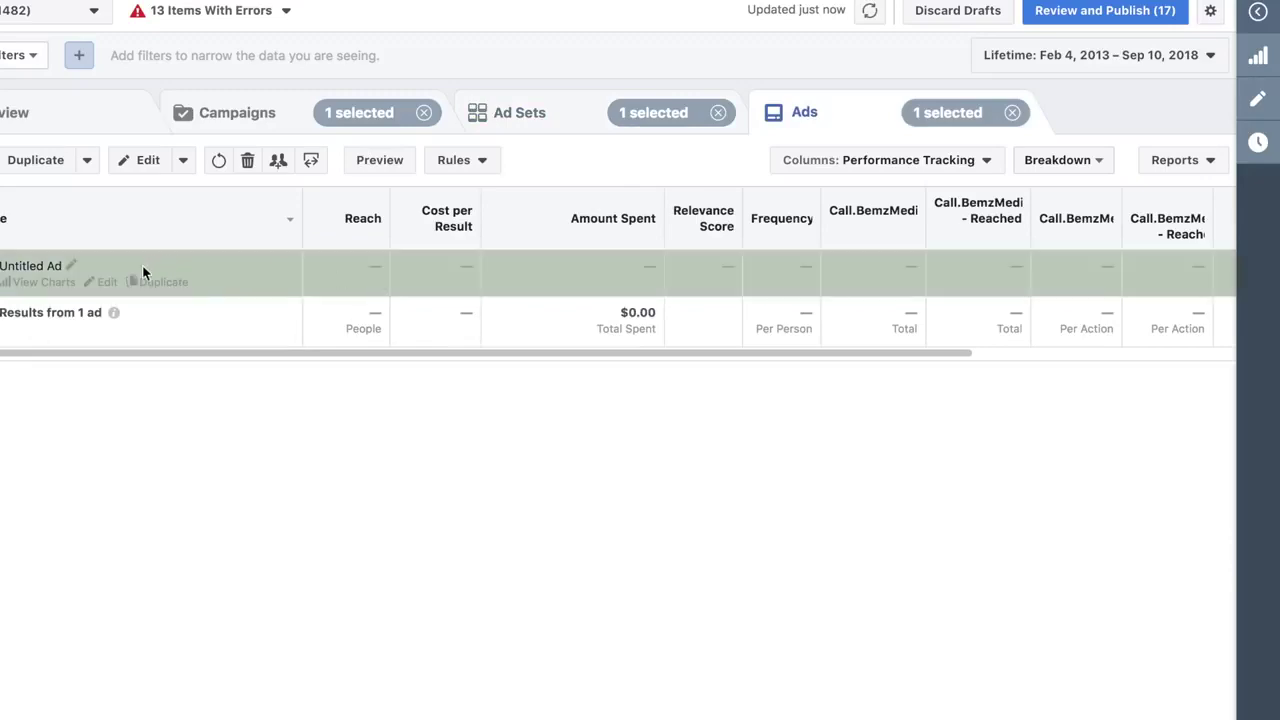
click(142, 164)
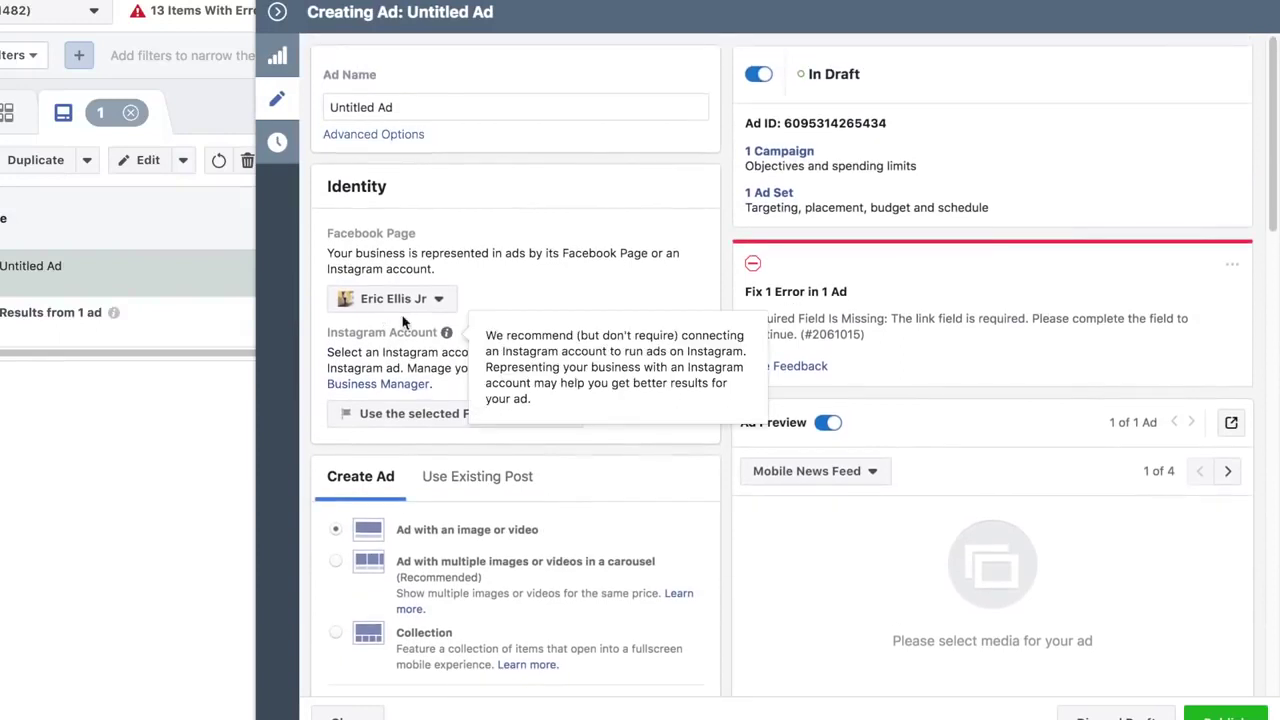
mouse_move(414, 333)
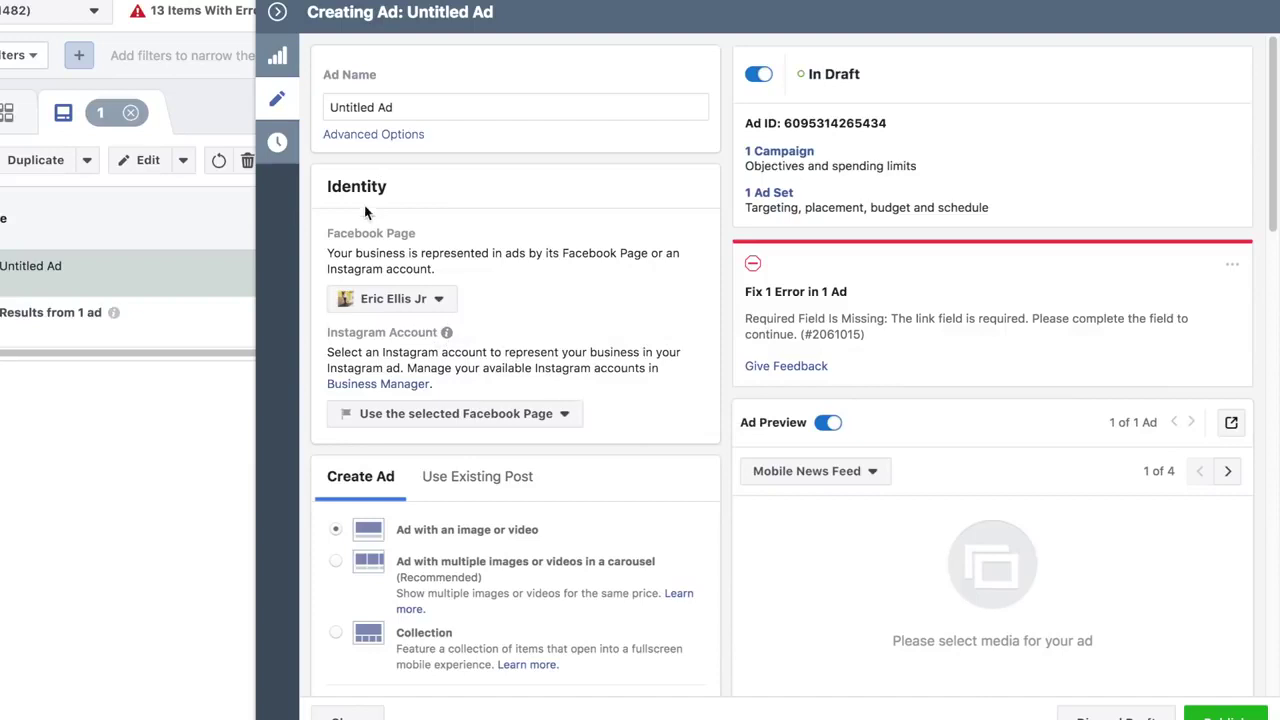
click(427, 302)
click(430, 300)
Step: Upload free Flights.png and use it as the single image of the ad
scroll(499, 319, down, 4)
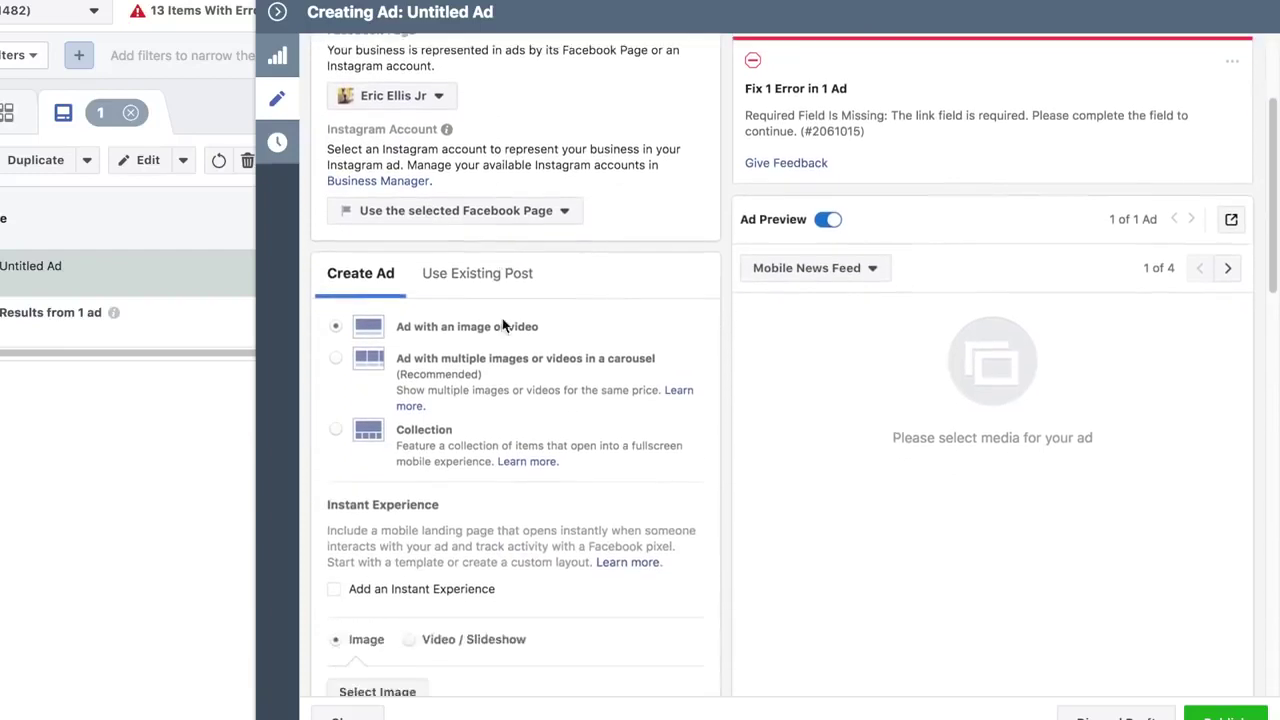
scroll(502, 320, down, 6)
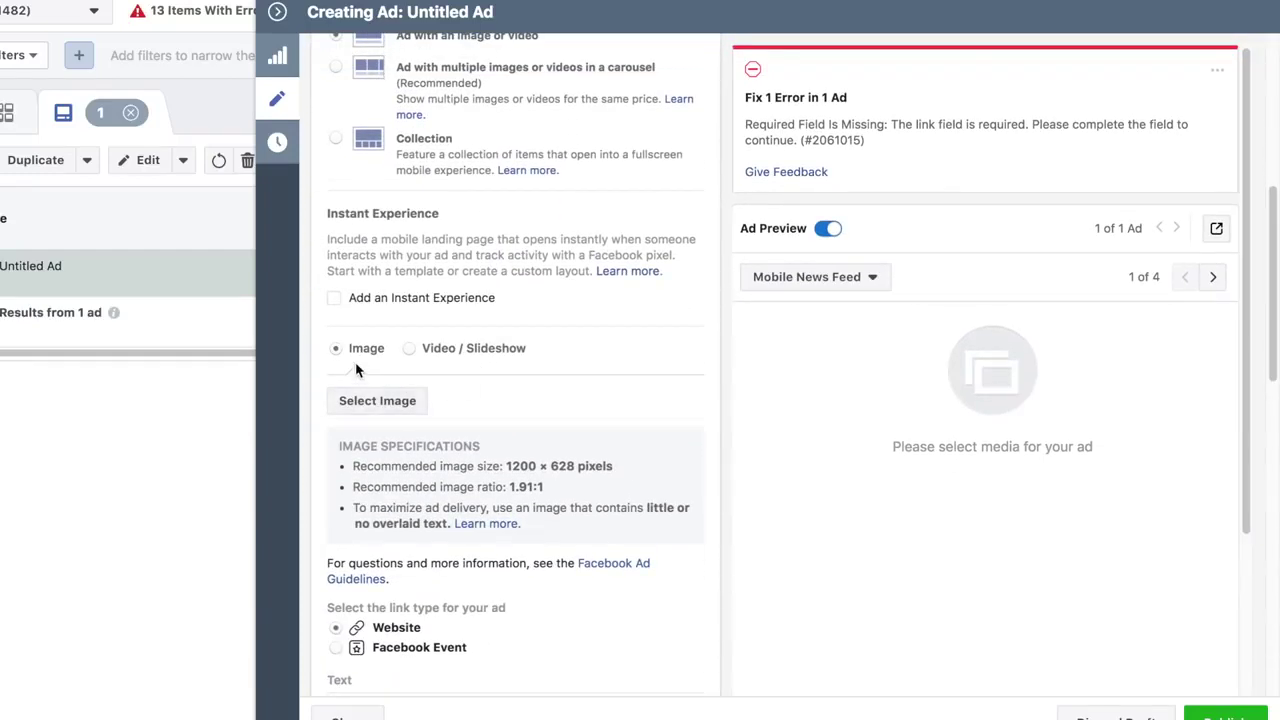
click(372, 402)
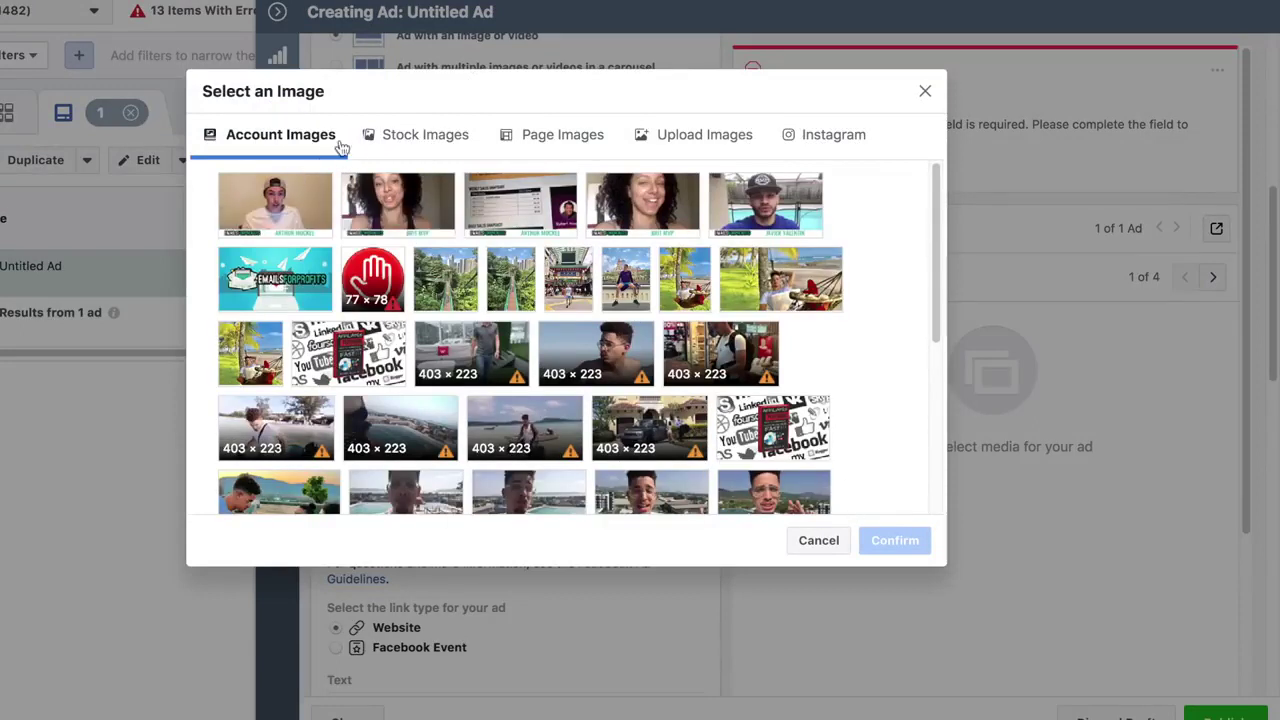
click(679, 143)
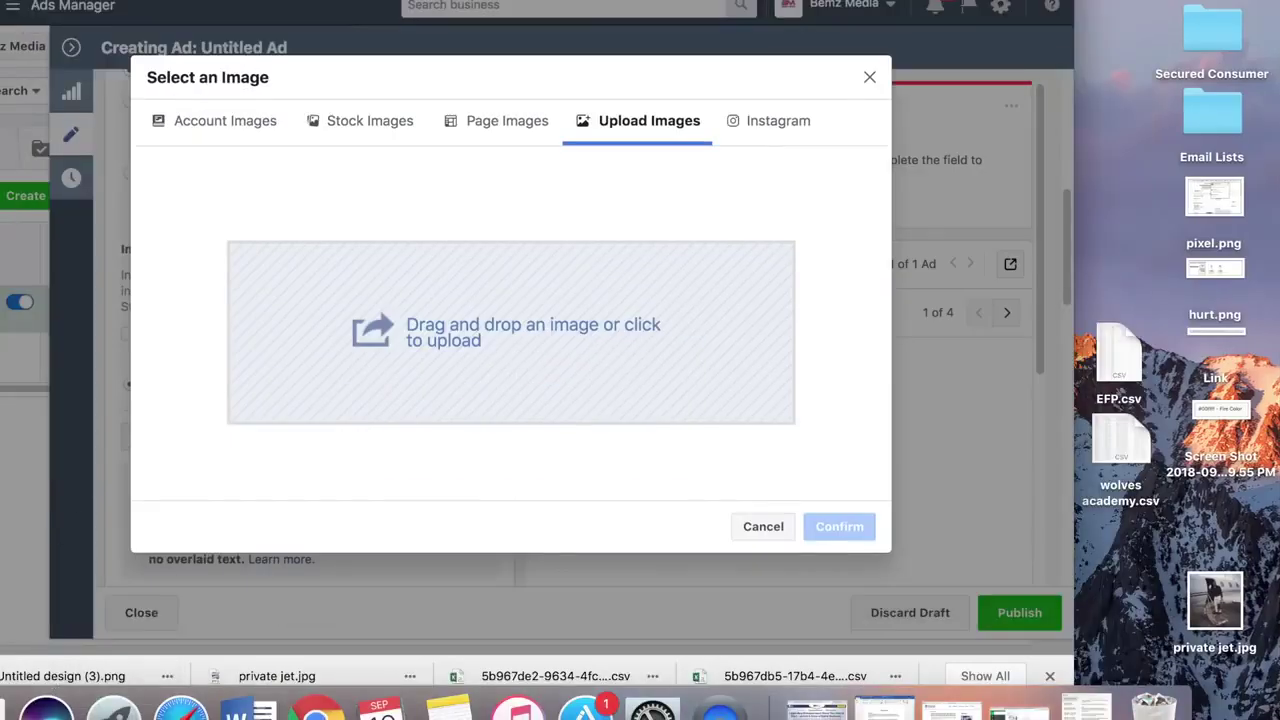
drag(2, 340, 337, 346)
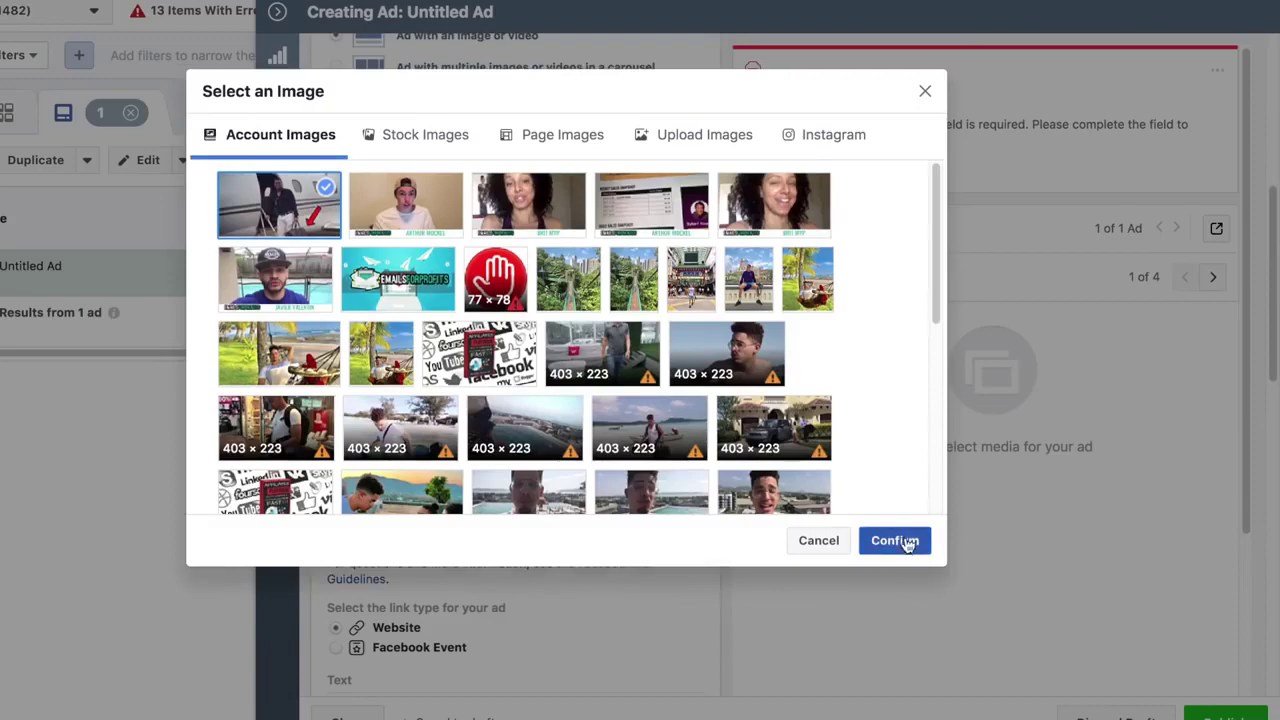
click(839, 526)
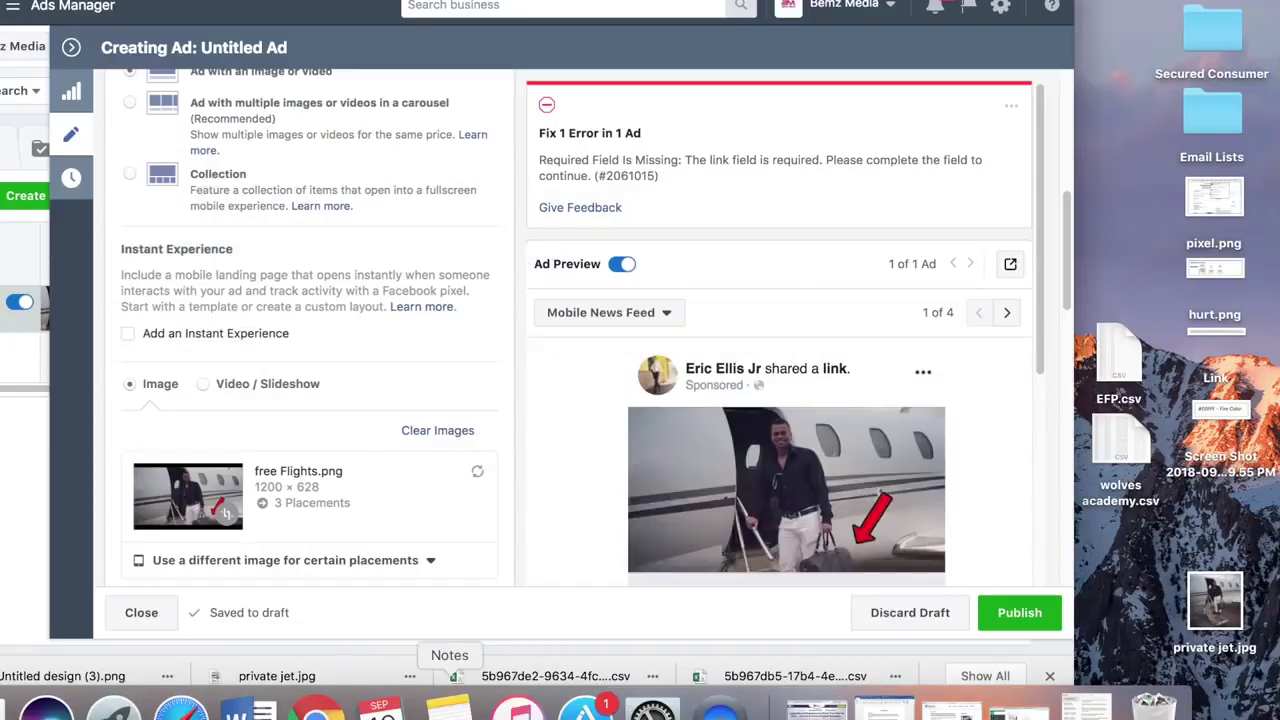
Step: Copy "This Is PISSING Off Commercial Airlines!" from the campaign note in Notes into the ad's Headline
click(449, 708)
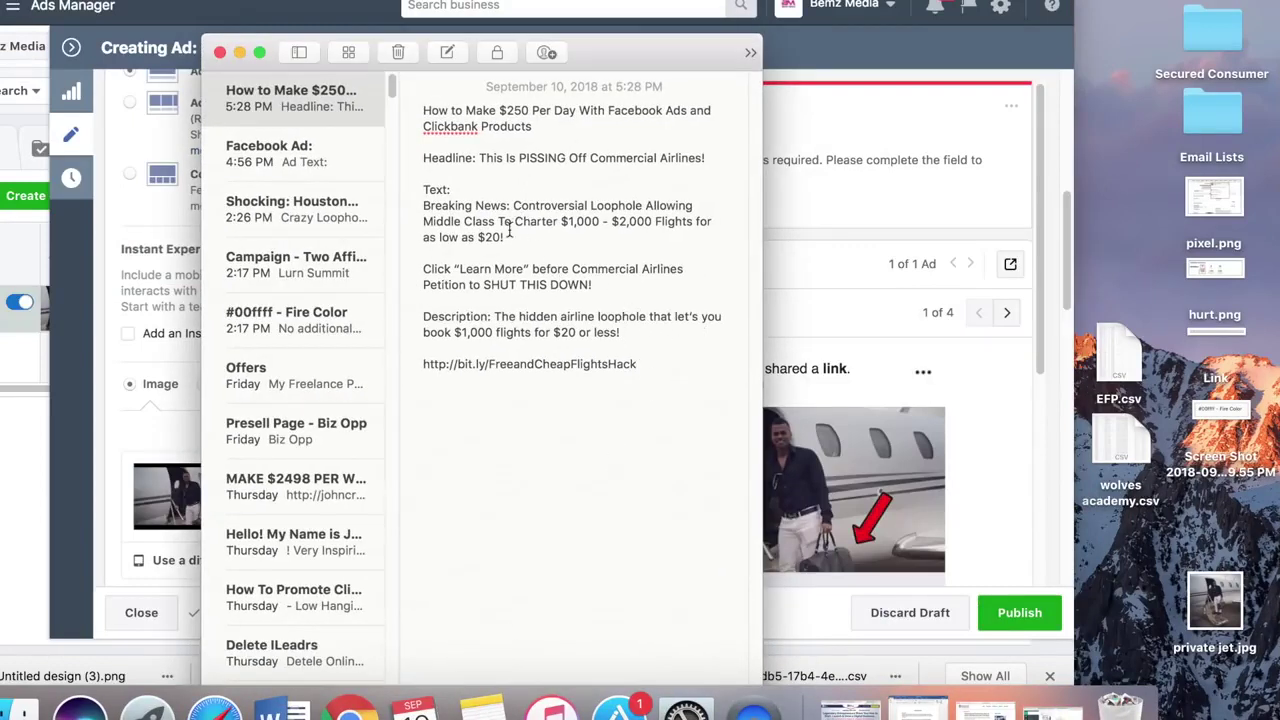
drag(711, 157, 481, 167)
key(super+c)
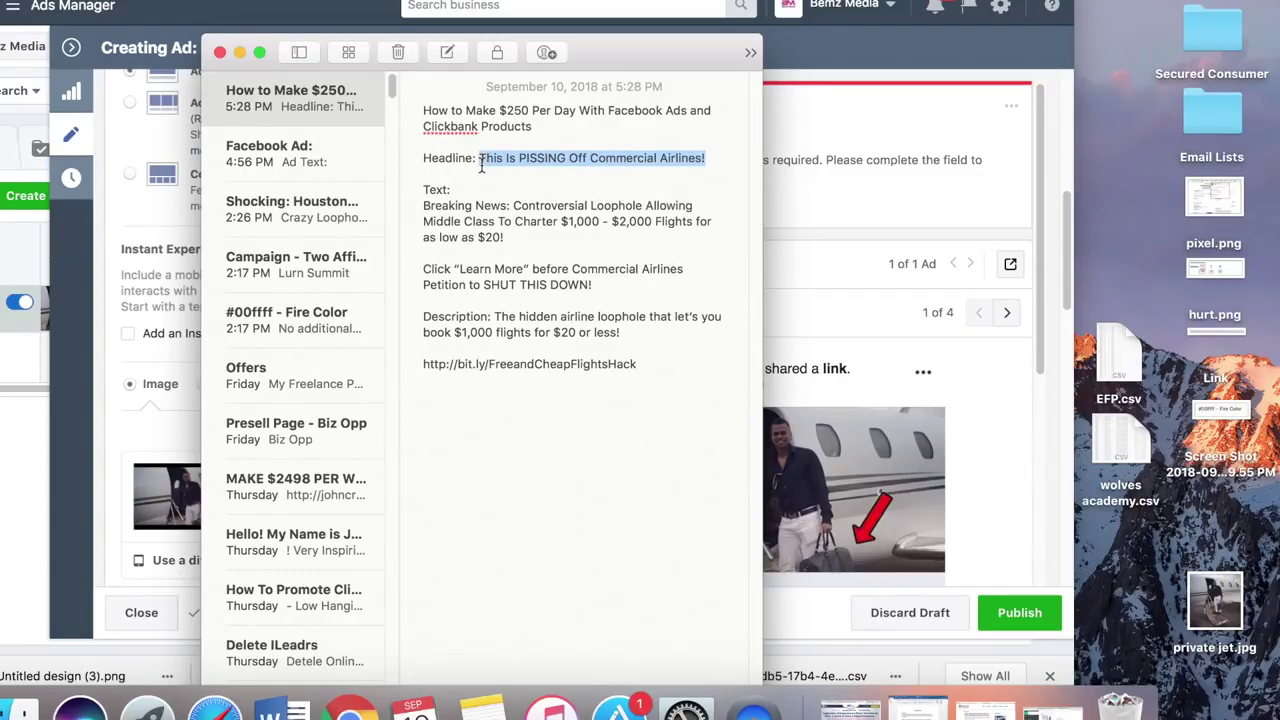
click(908, 362)
scroll(320, 410, down, 5)
scroll(313, 408, down, 8)
click(213, 220)
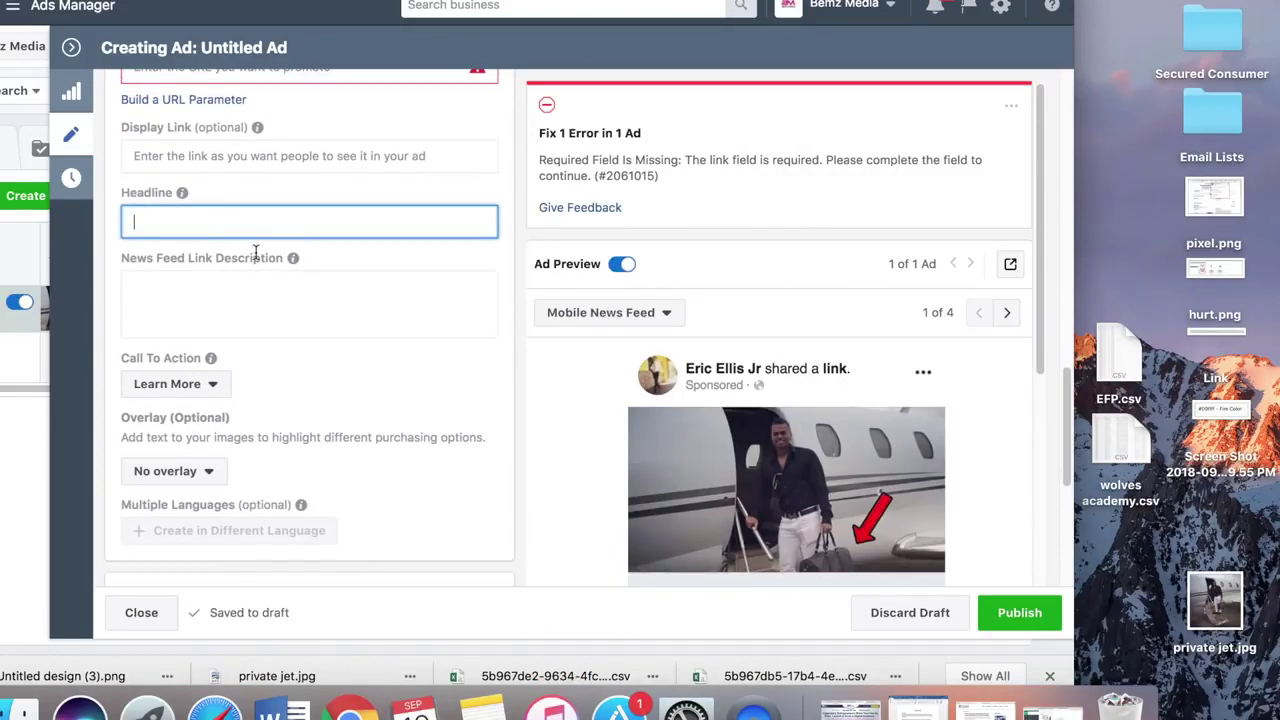
key(super+v)
Step: Copy "Breaking News: Controversial Loophole Allowing Middle Class To Charter $1,000 - $2,000 Flights for as low as $20!" from Notes into the ad's Text
click(483, 706)
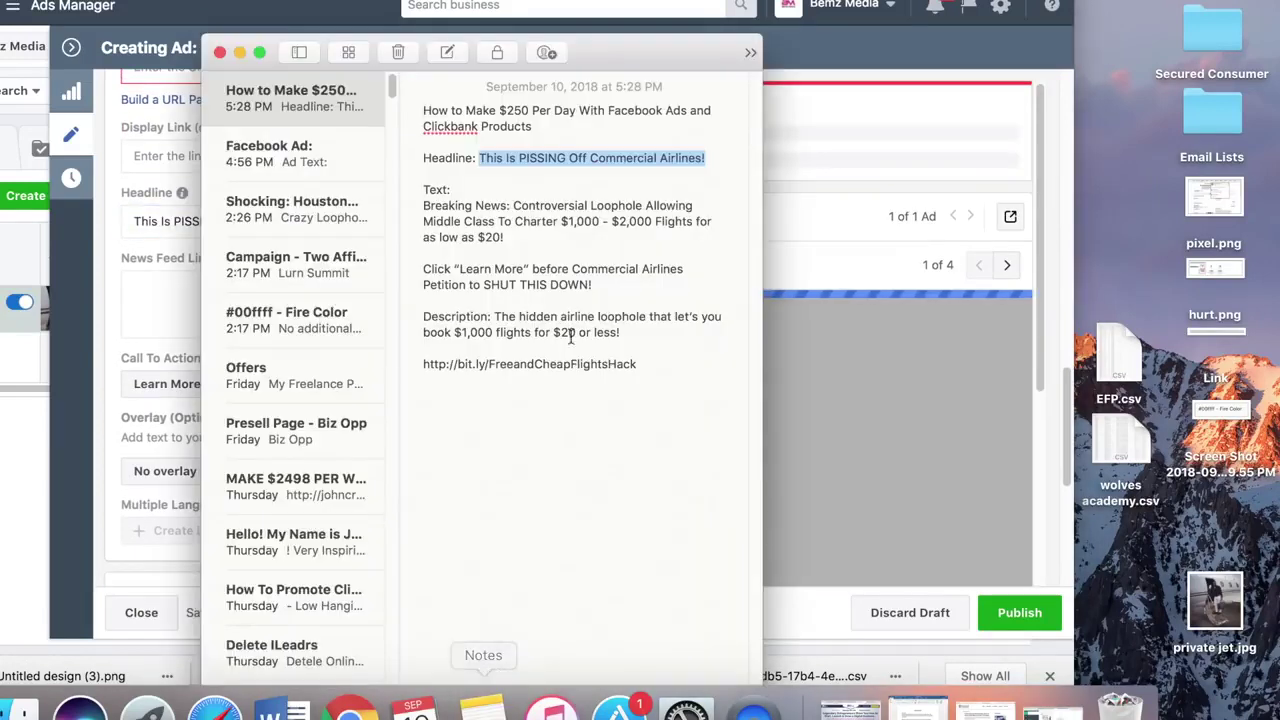
drag(516, 245, 420, 210)
key(super+c)
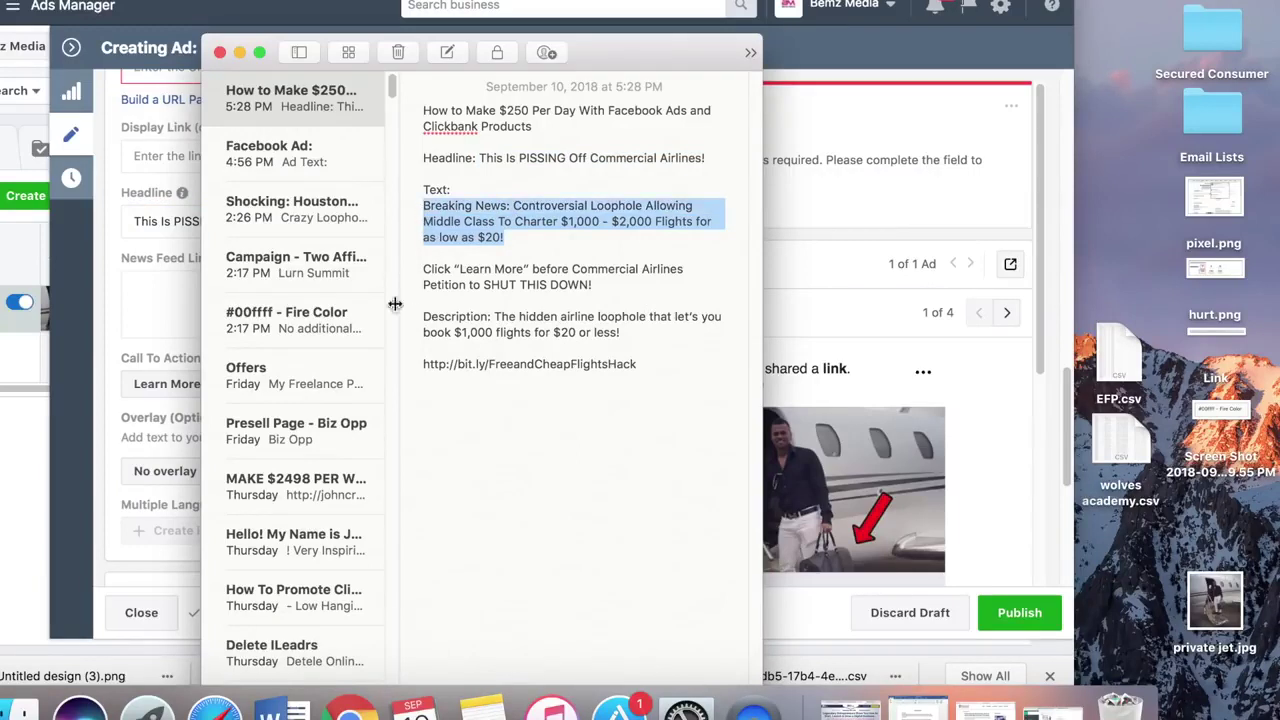
click(157, 314)
click(175, 292)
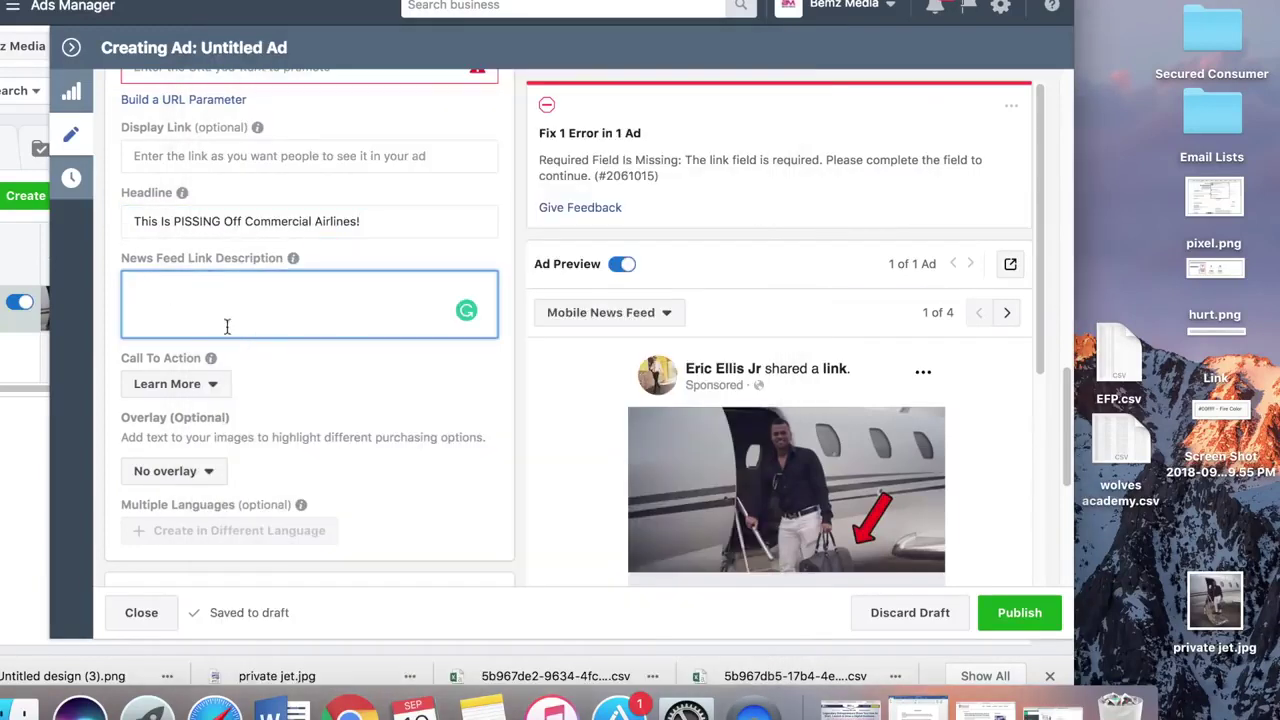
scroll(210, 260, up, 5)
click(183, 197)
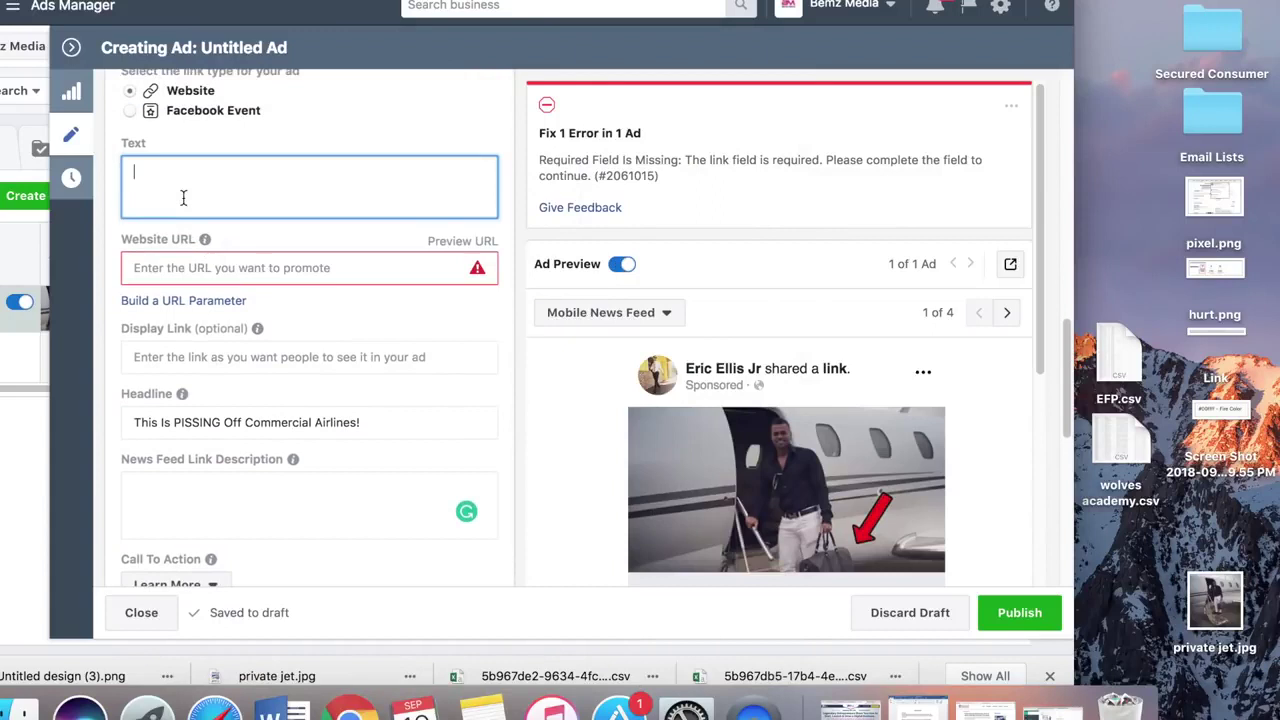
key(super+v)
Step: Copy "The hidden airline loophole that let's you book $1,000 flights for $20 or less!" from Notes into the News Feed Link Description
click(483, 708)
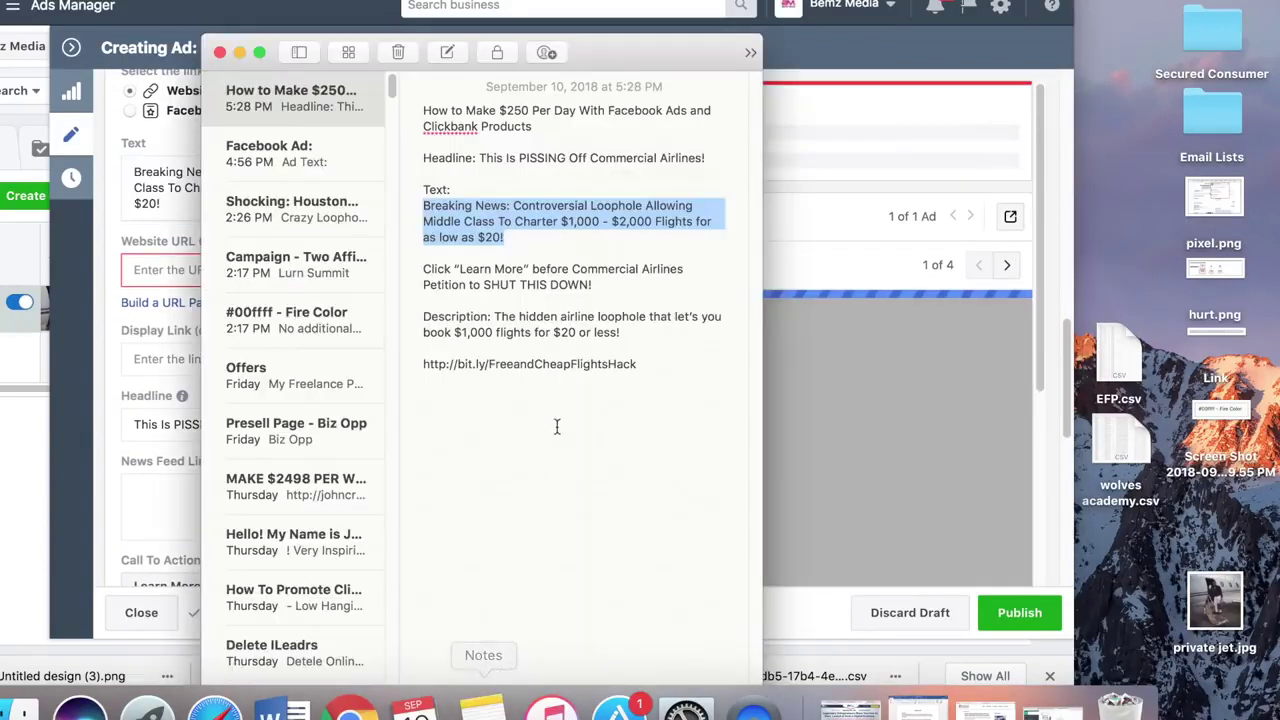
drag(620, 334, 495, 320)
key(super+c)
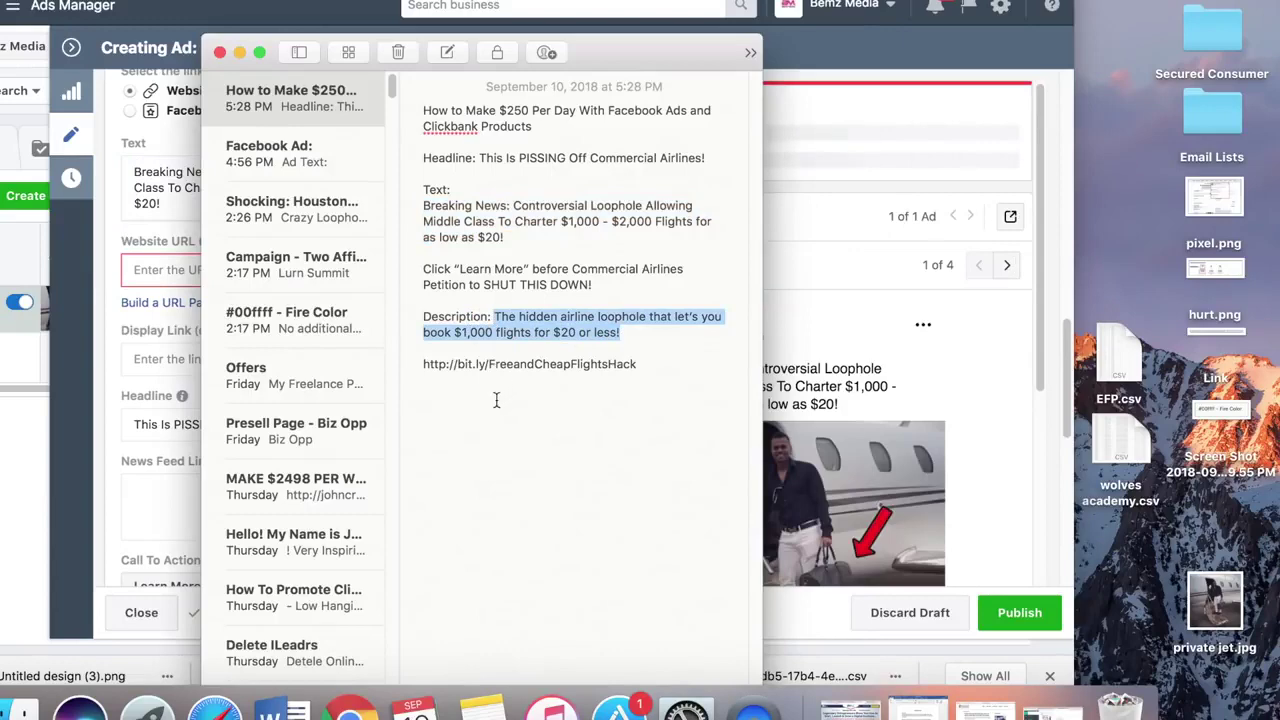
click(141, 392)
click(215, 522)
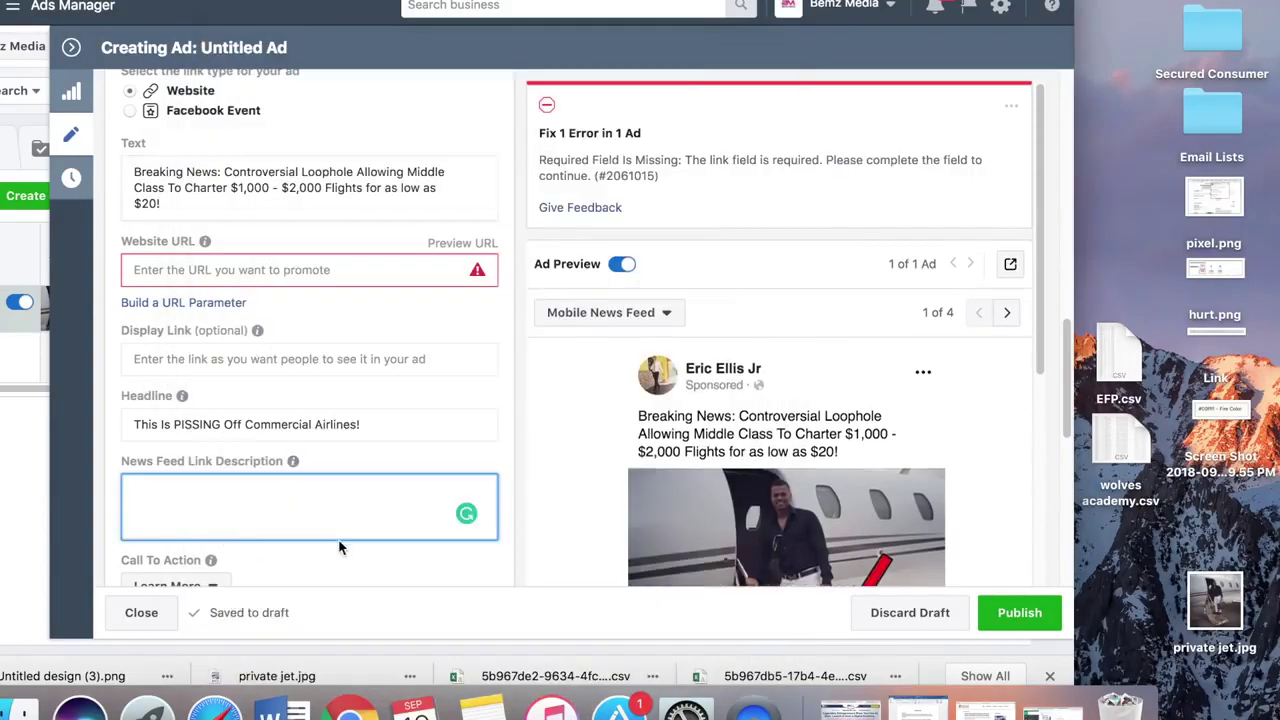
key(super+v)
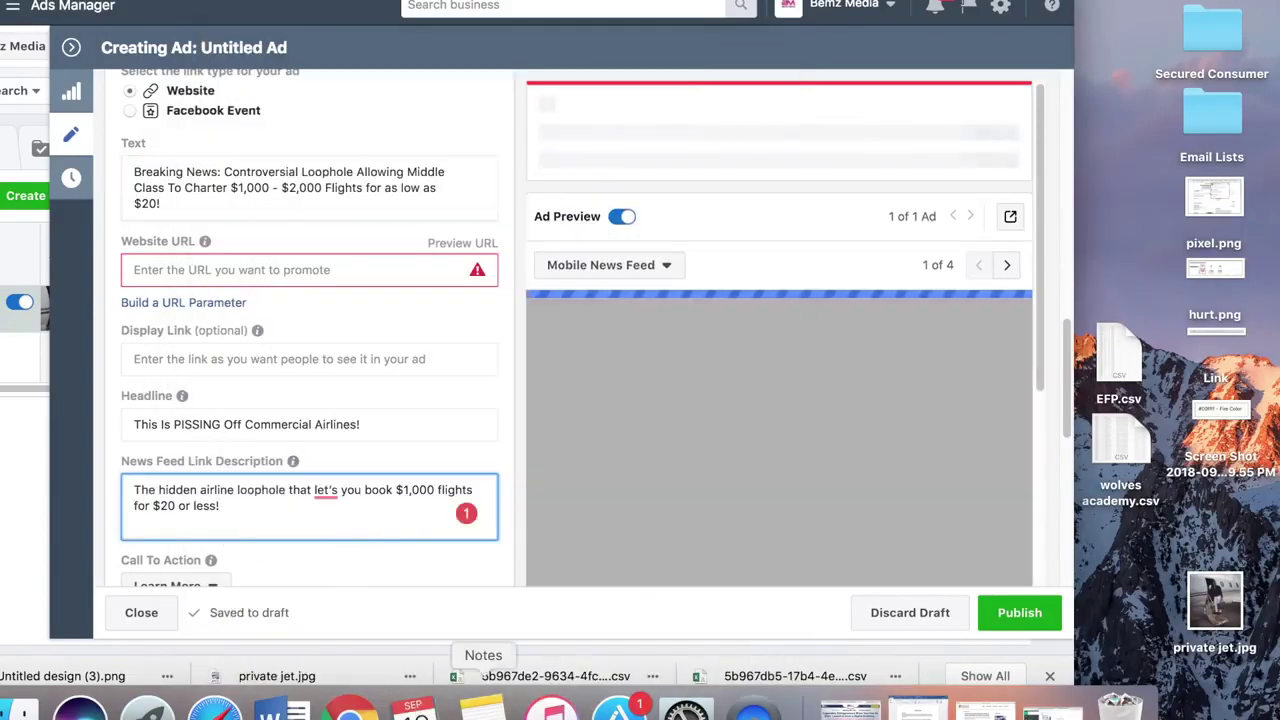
click(482, 705)
drag(638, 364, 422, 373)
key(super+c)
click(173, 264)
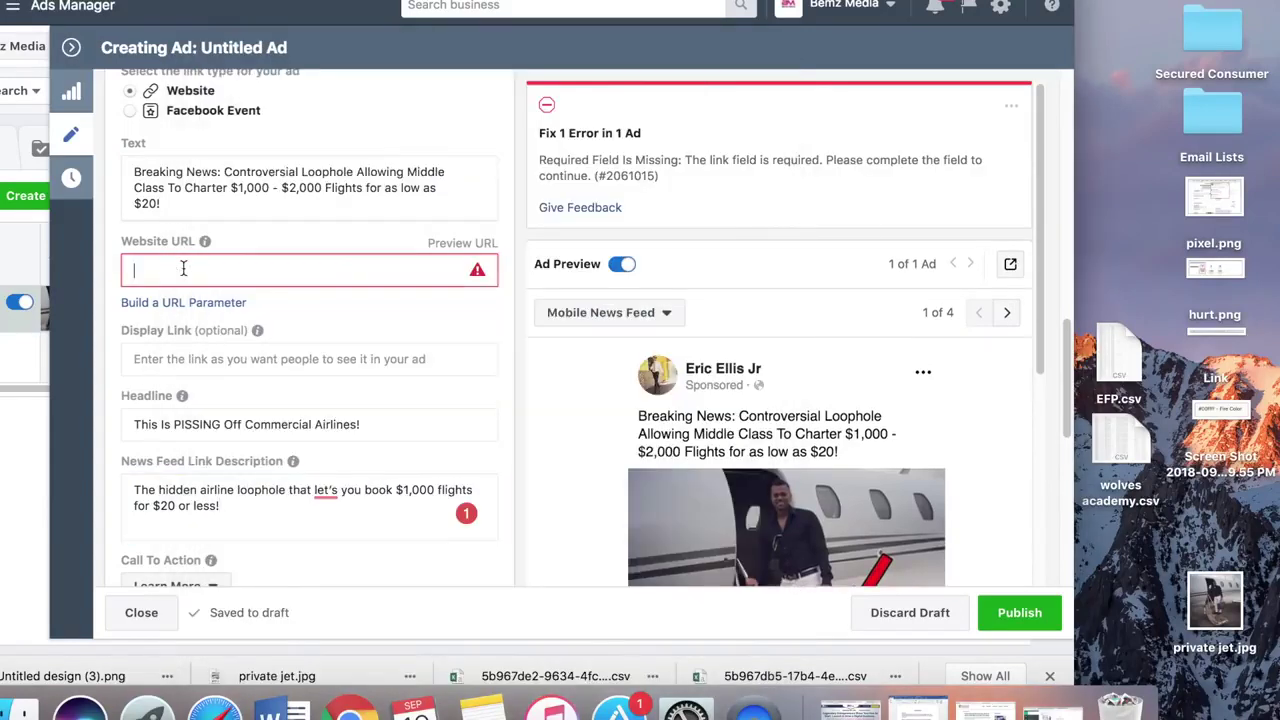
key(super+v)
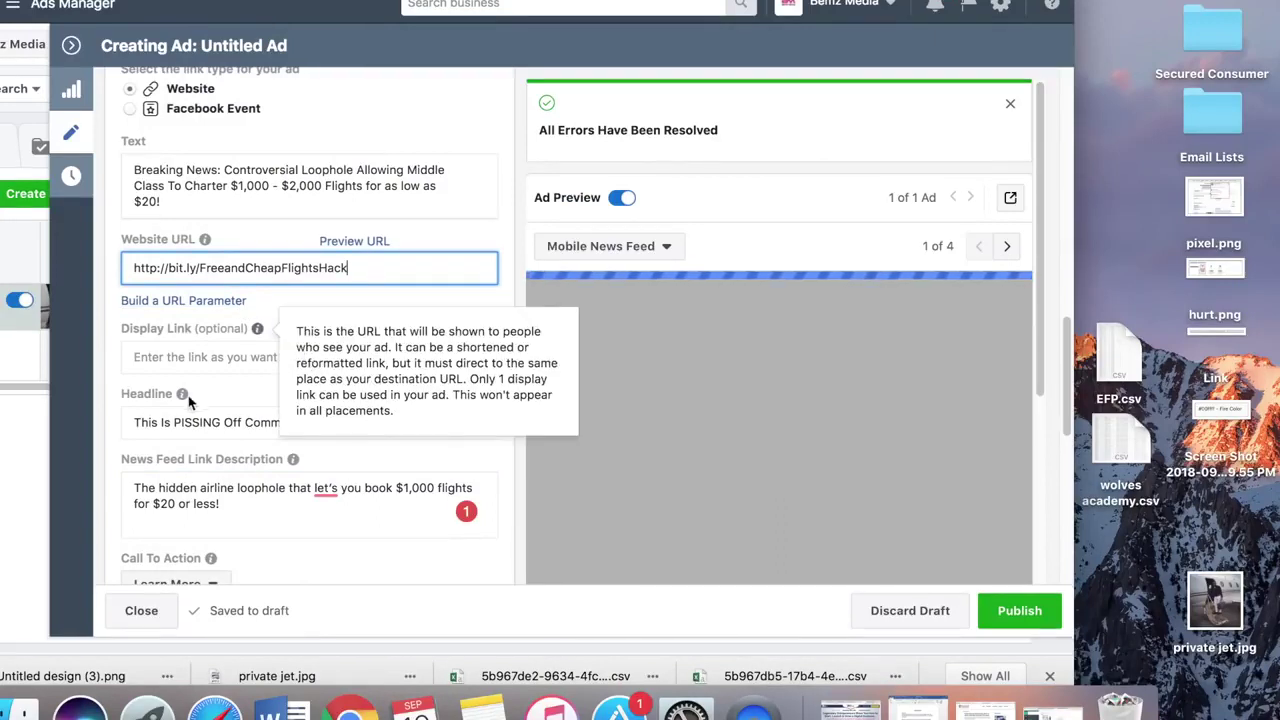
scroll(305, 352, down, 5)
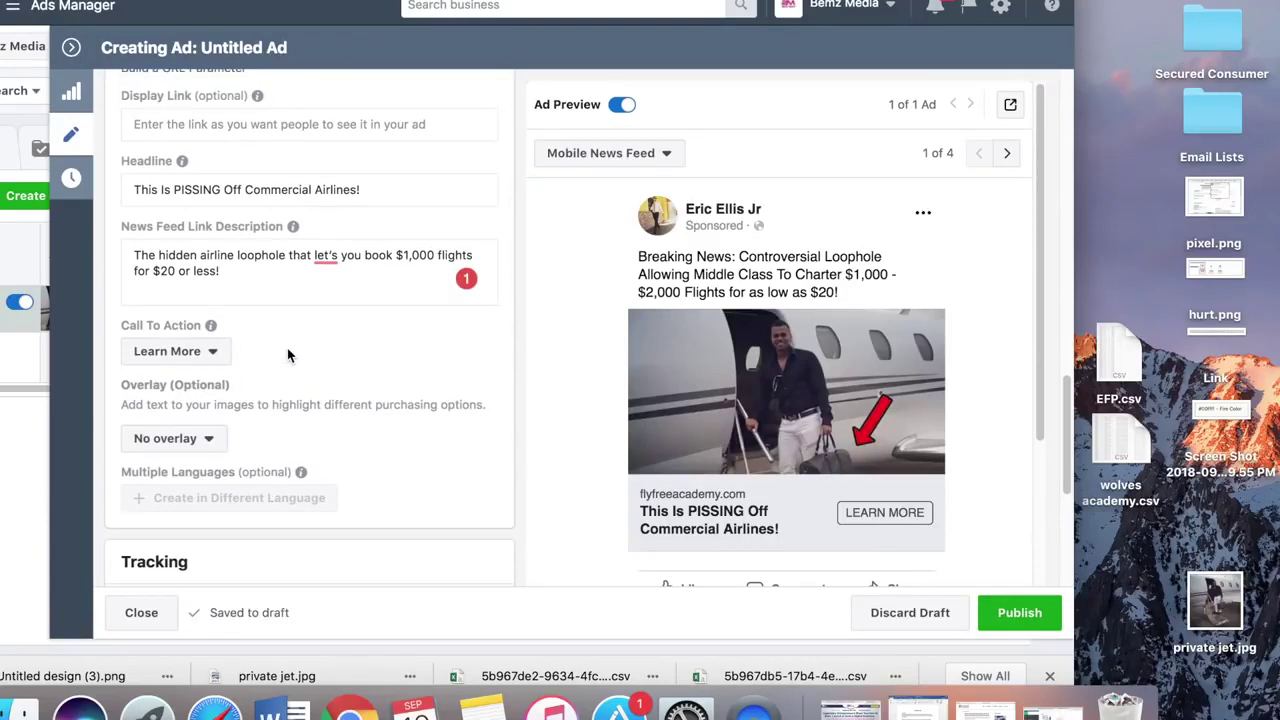
Step: Replace the ad's Text with the full Notes copy, including "Click "Learn More" before Commercial Airlines Petition to SHUT THIS DOWN!"
scroll(290, 352, up, 4)
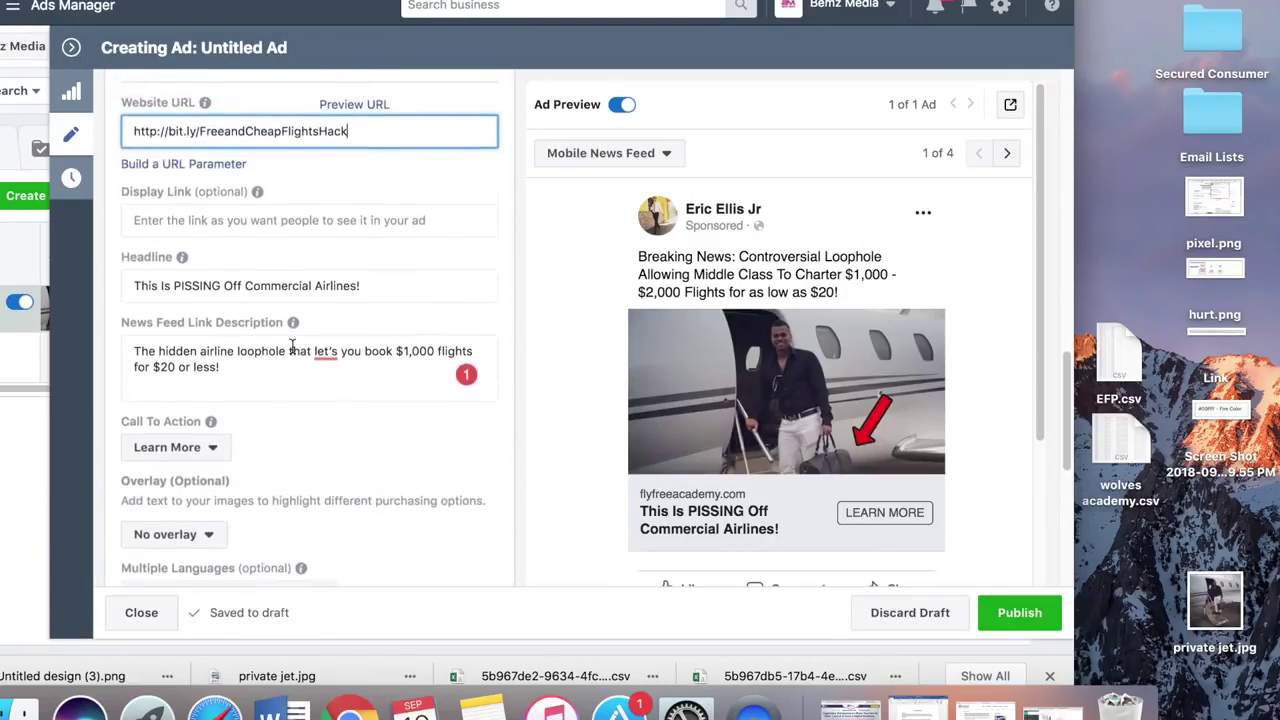
scroll(293, 348, up, 1)
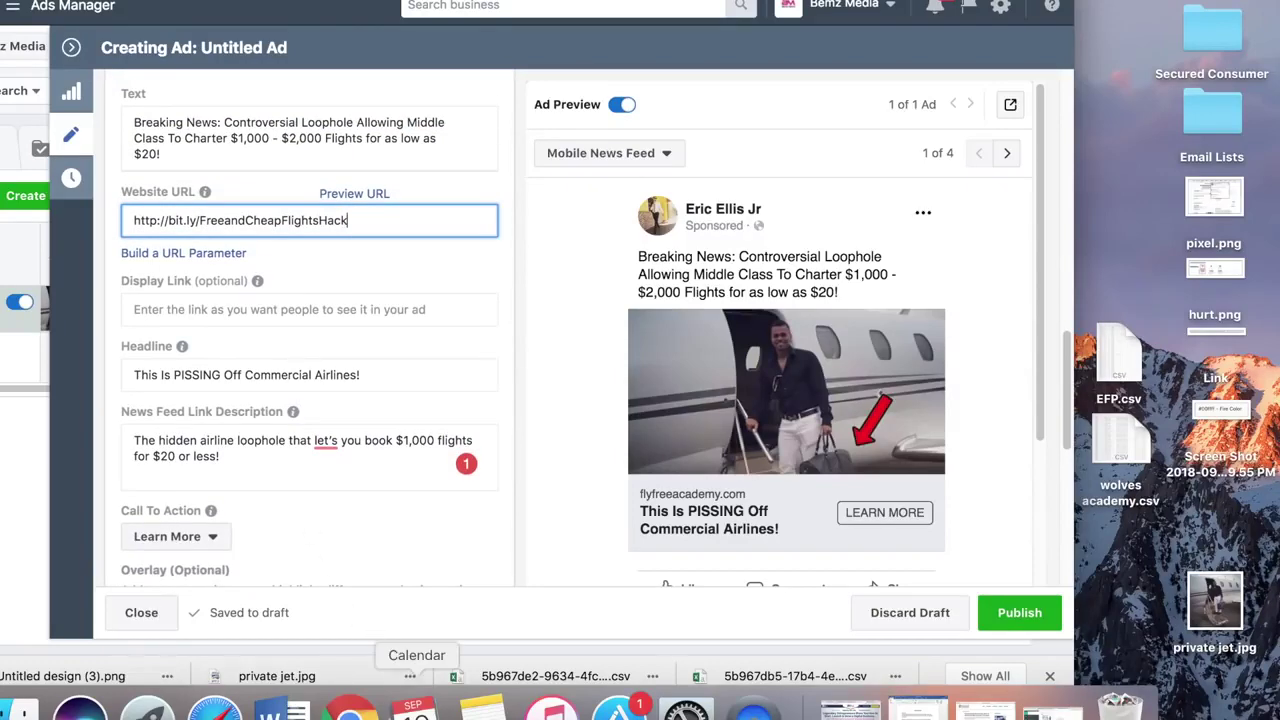
click(483, 708)
drag(592, 286, 414, 213)
key(super+c)
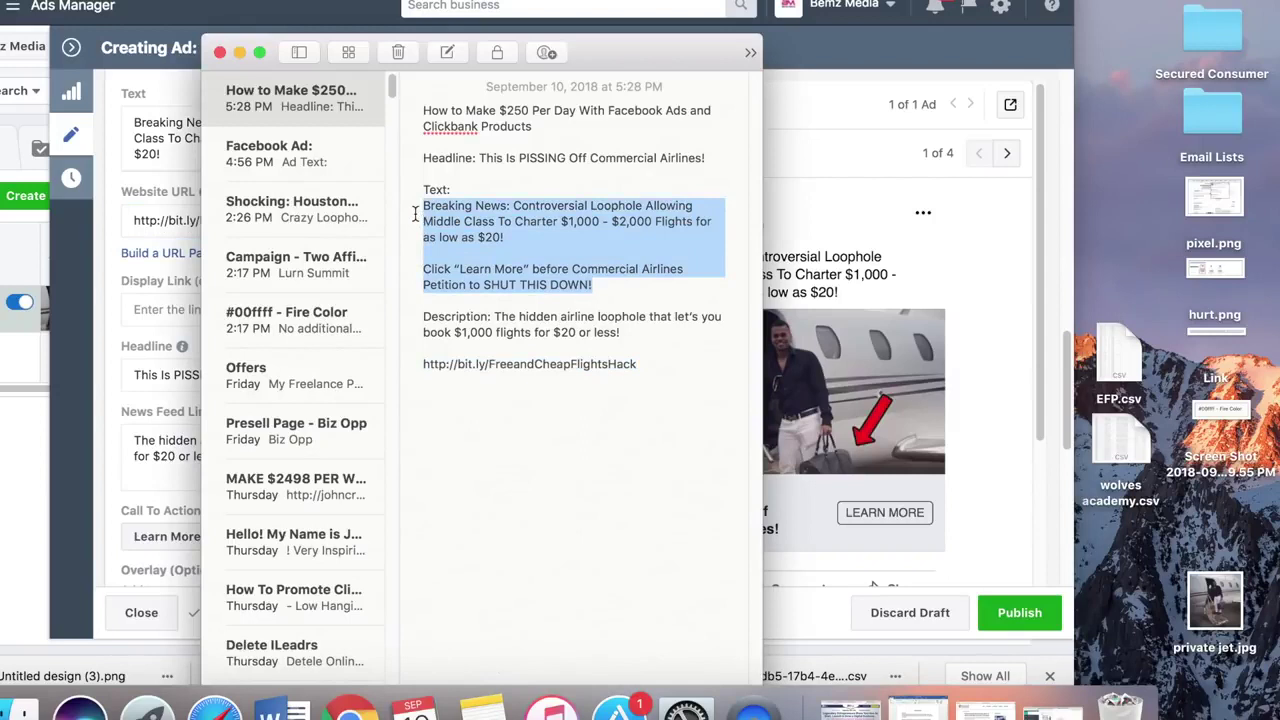
click(137, 345)
click(235, 150)
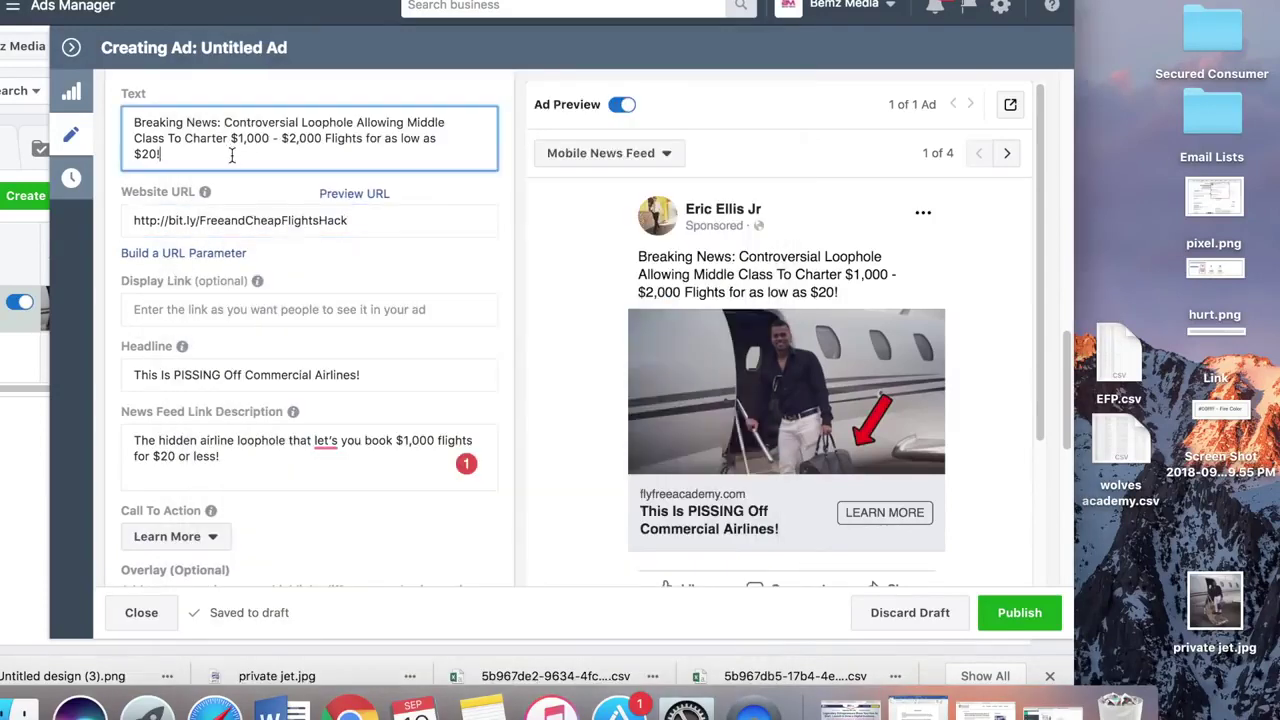
drag(235, 150, 112, 122)
key(super+v)
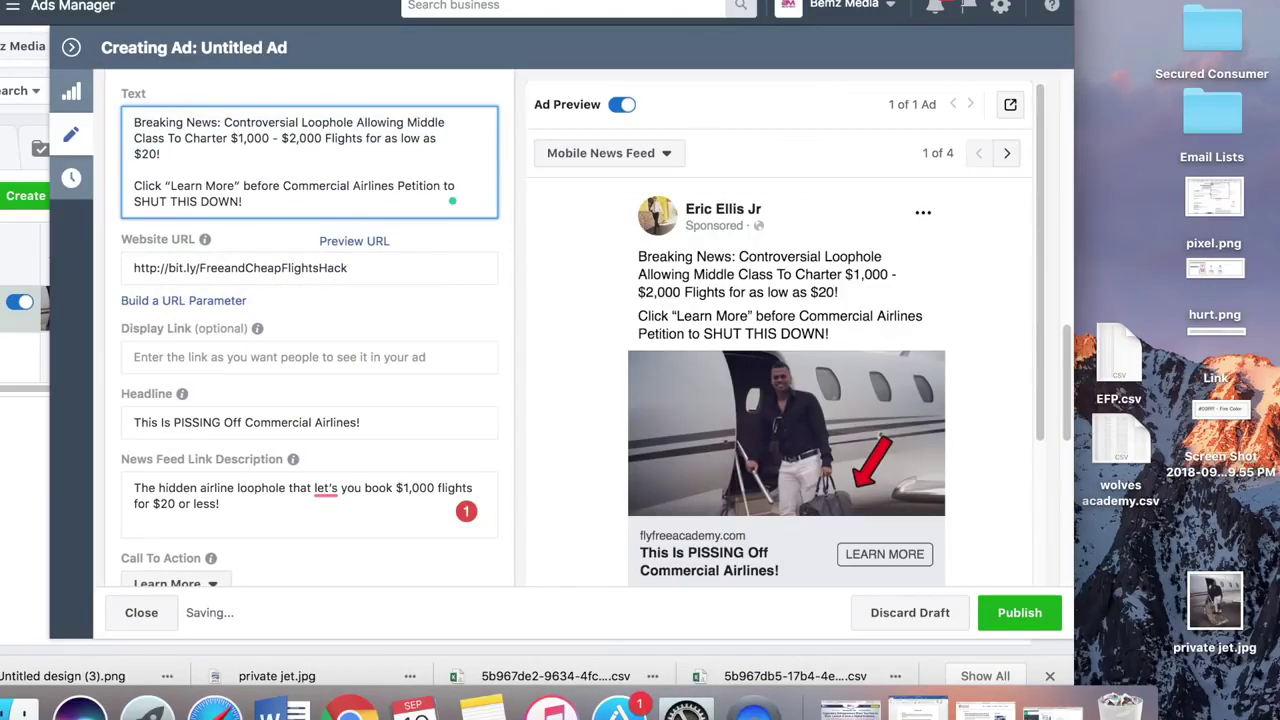
Step: Search Google for "emoji" in a new browser tab to find symbols for the ad text
key(super+t)
scroll(536, 328, down, 1)
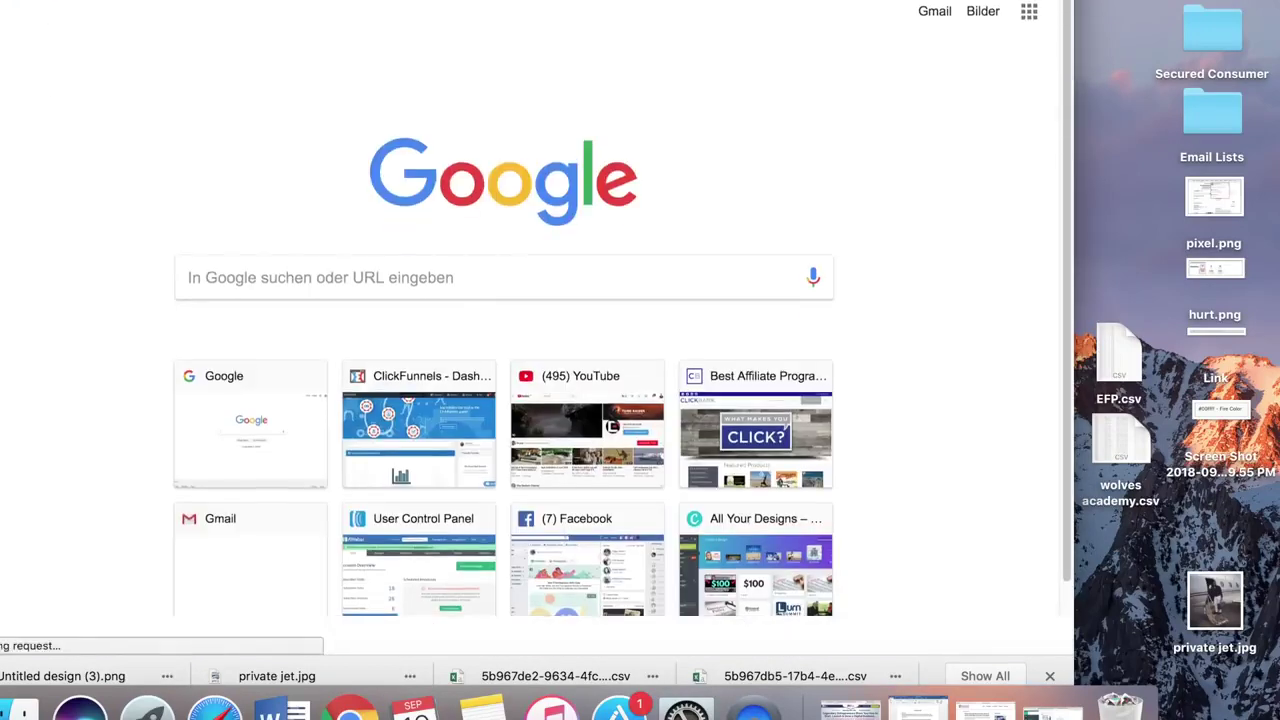
text(emoj)
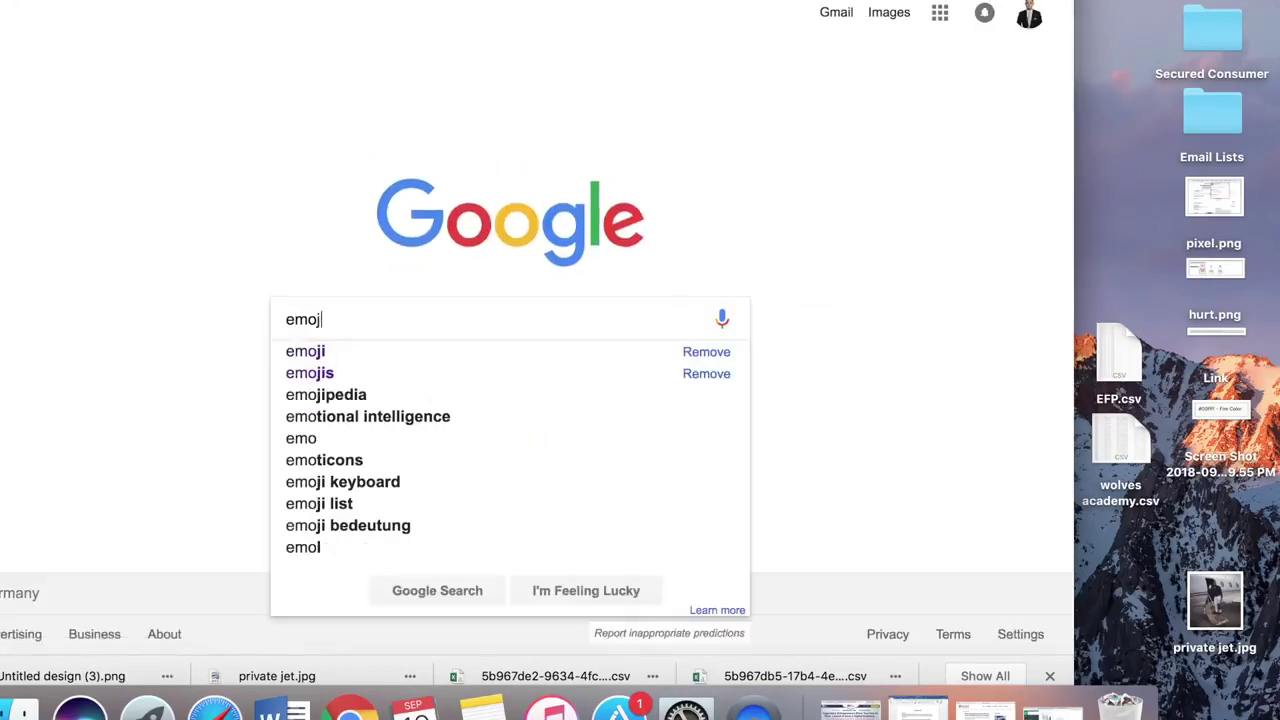
text(i)
key(Return)
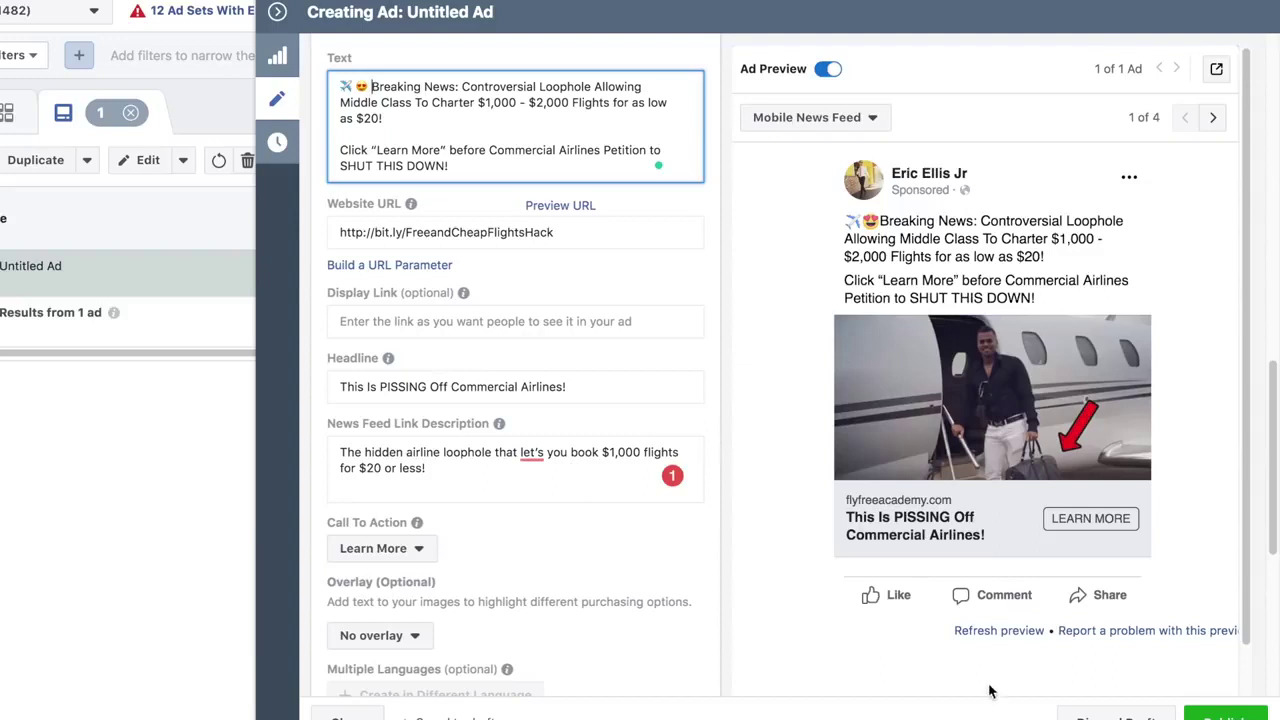
Step: Collapse the ad editing pane to return to the list of ads for the selected ad set
click(276, 14)
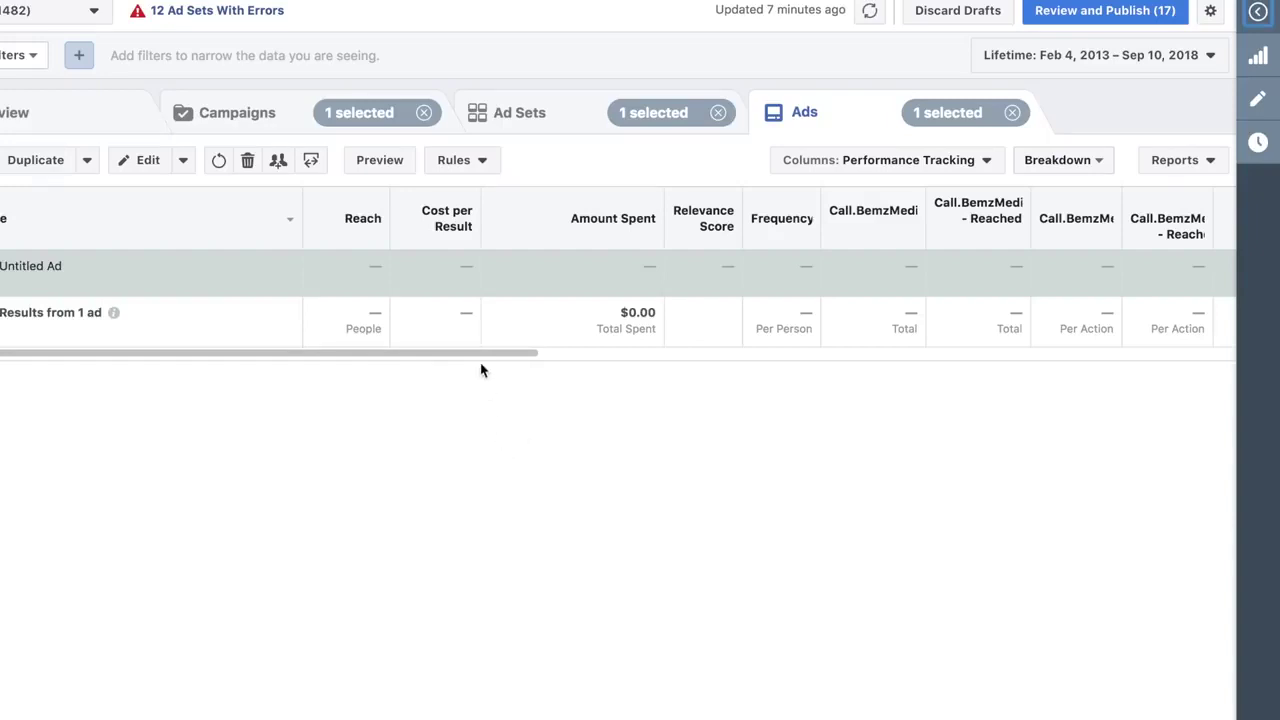
mouse_move(440, 277)
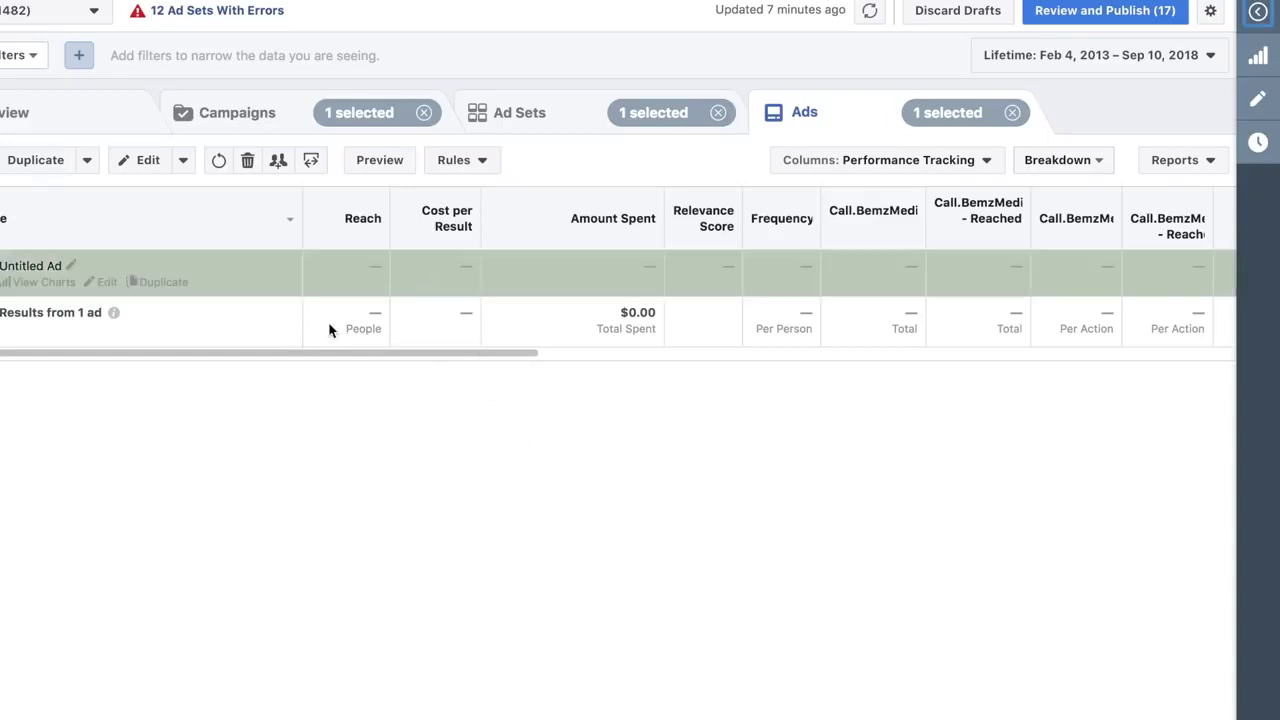